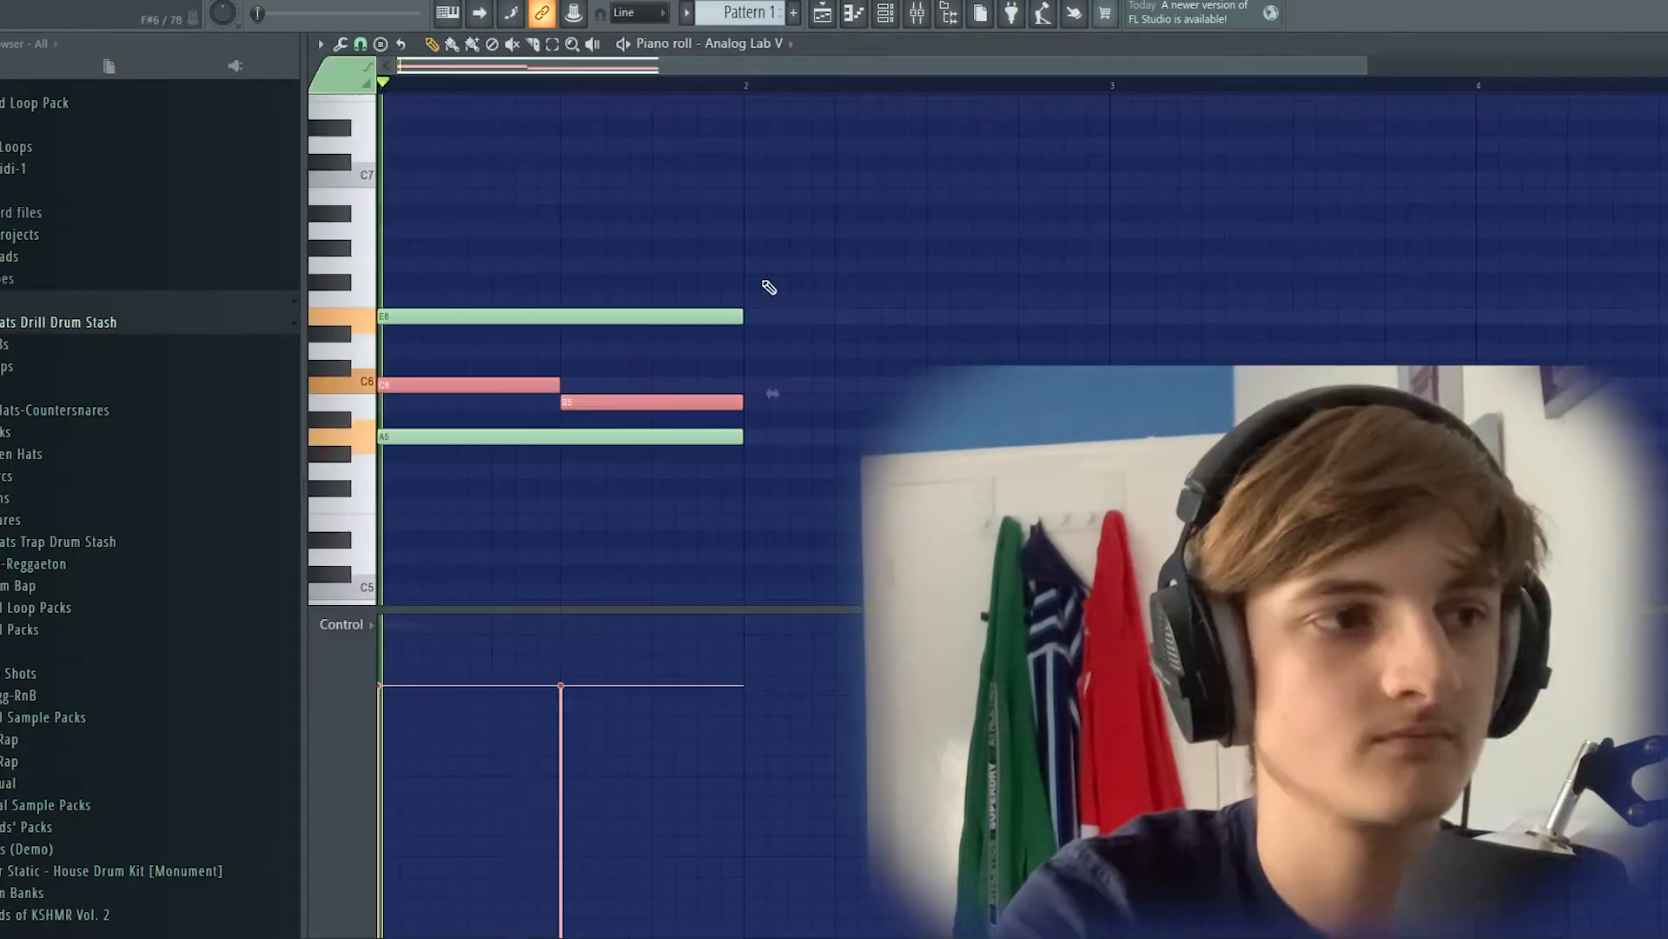
Step: Duplicate the one-bar chord phrase in the Analog Lab V piano roll until it fills four bars
left_click_drag(446, 257, 812, 458)
key("ctrl+b")
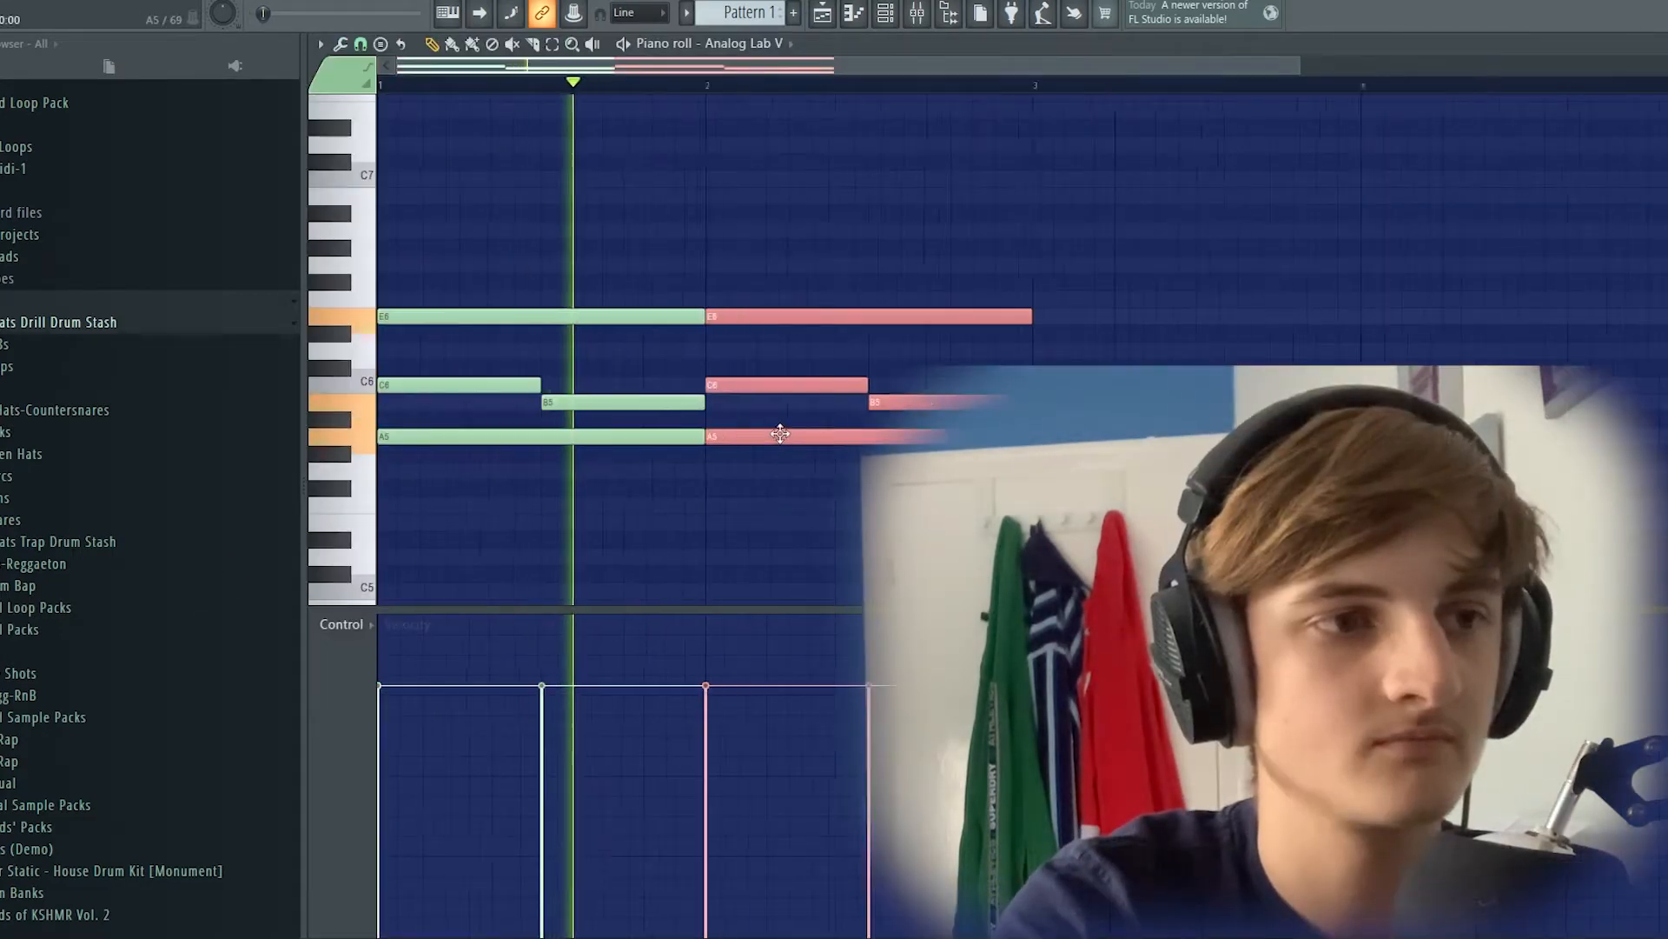
scroll(778, 430, "down", 2)
key("ctrl+b")
key("ctrl+b")
Step: Duplicate the whole four-bar section to fill eight bars and select the E6 notes in bars 5 to 8
left_click_drag(1426, 236, 188, 633)
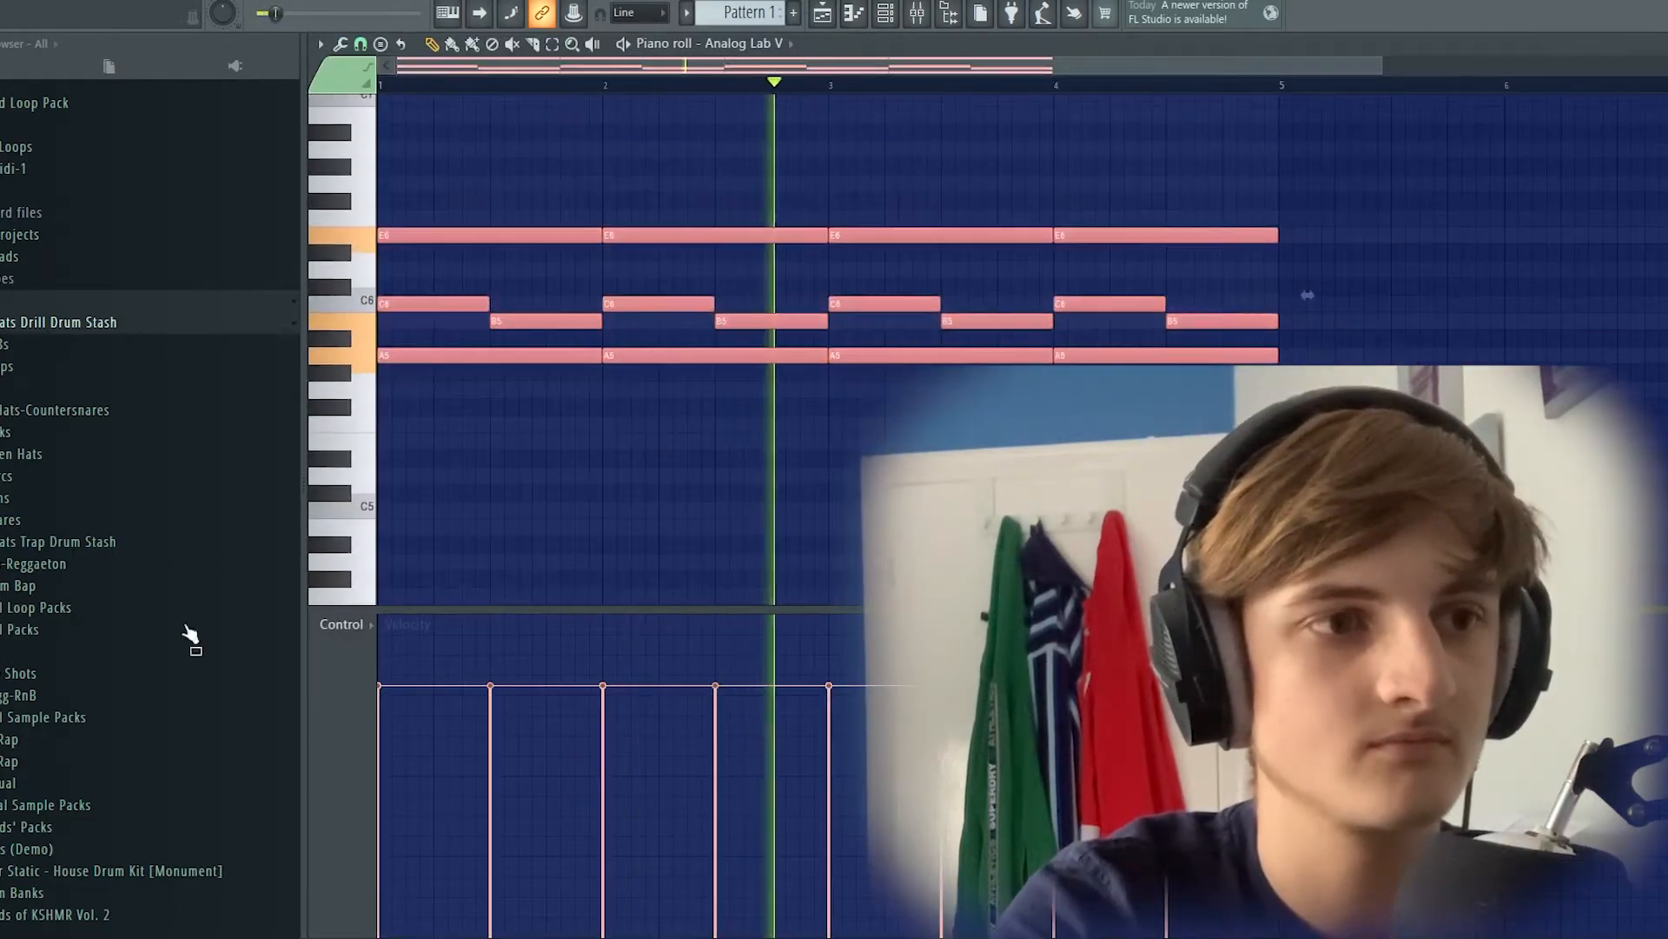
key("ctrl+b")
scroll(1129, 406, "down", 2)
scroll(1548, 226, "up", 2)
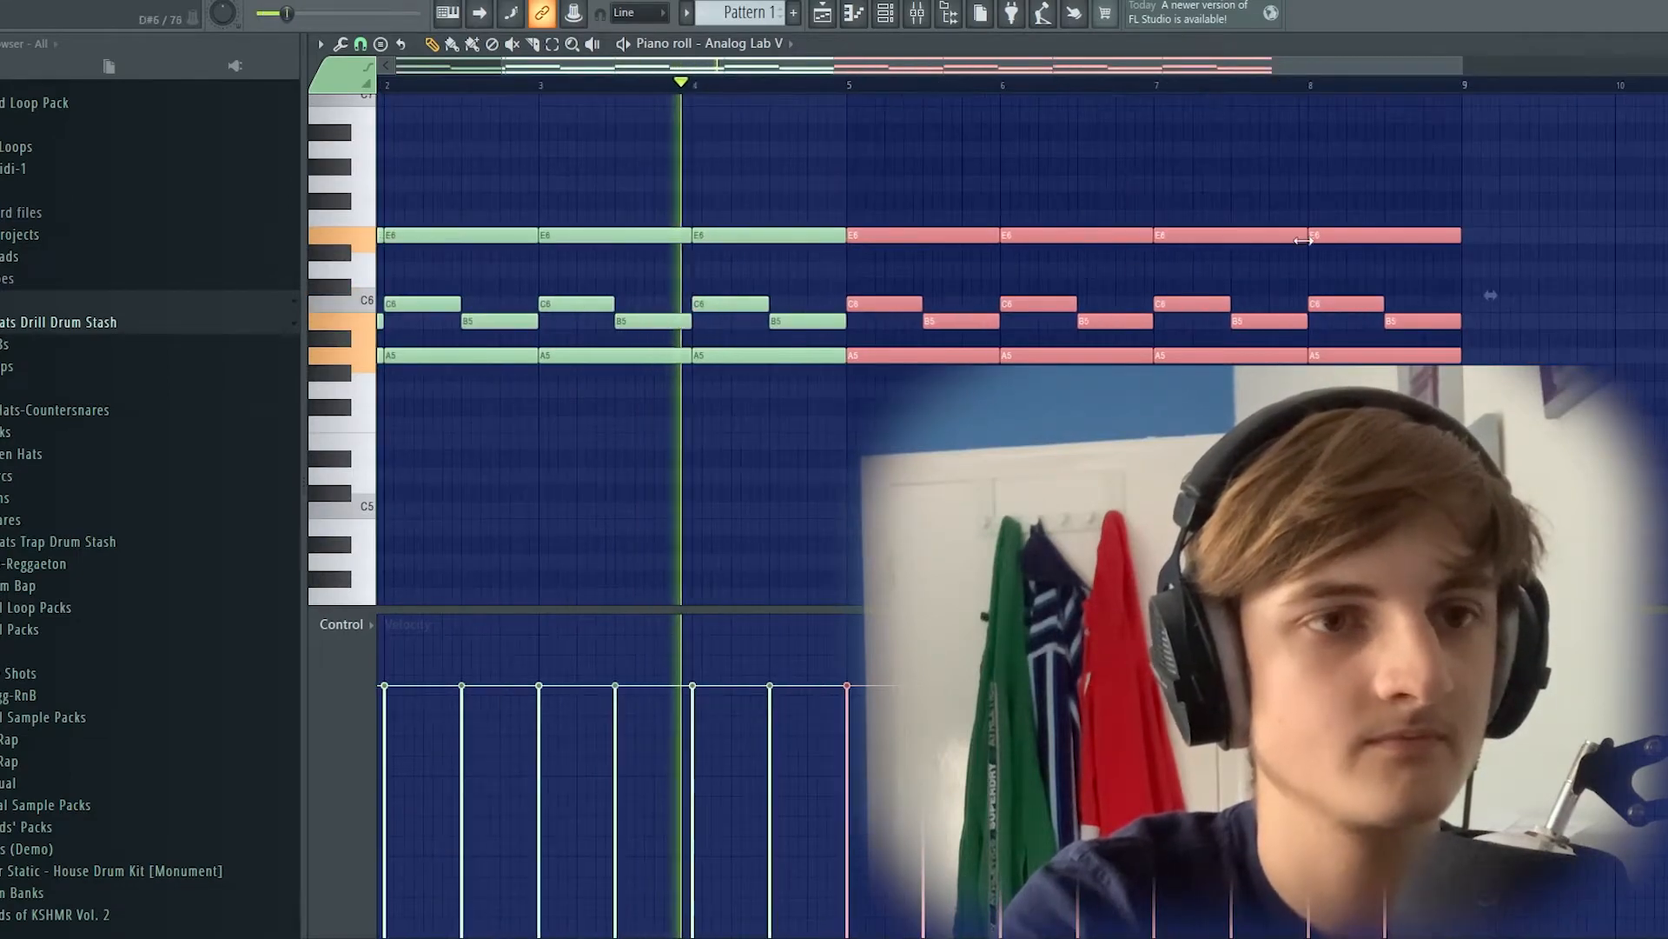
left_click_drag(1547, 225, 878, 252)
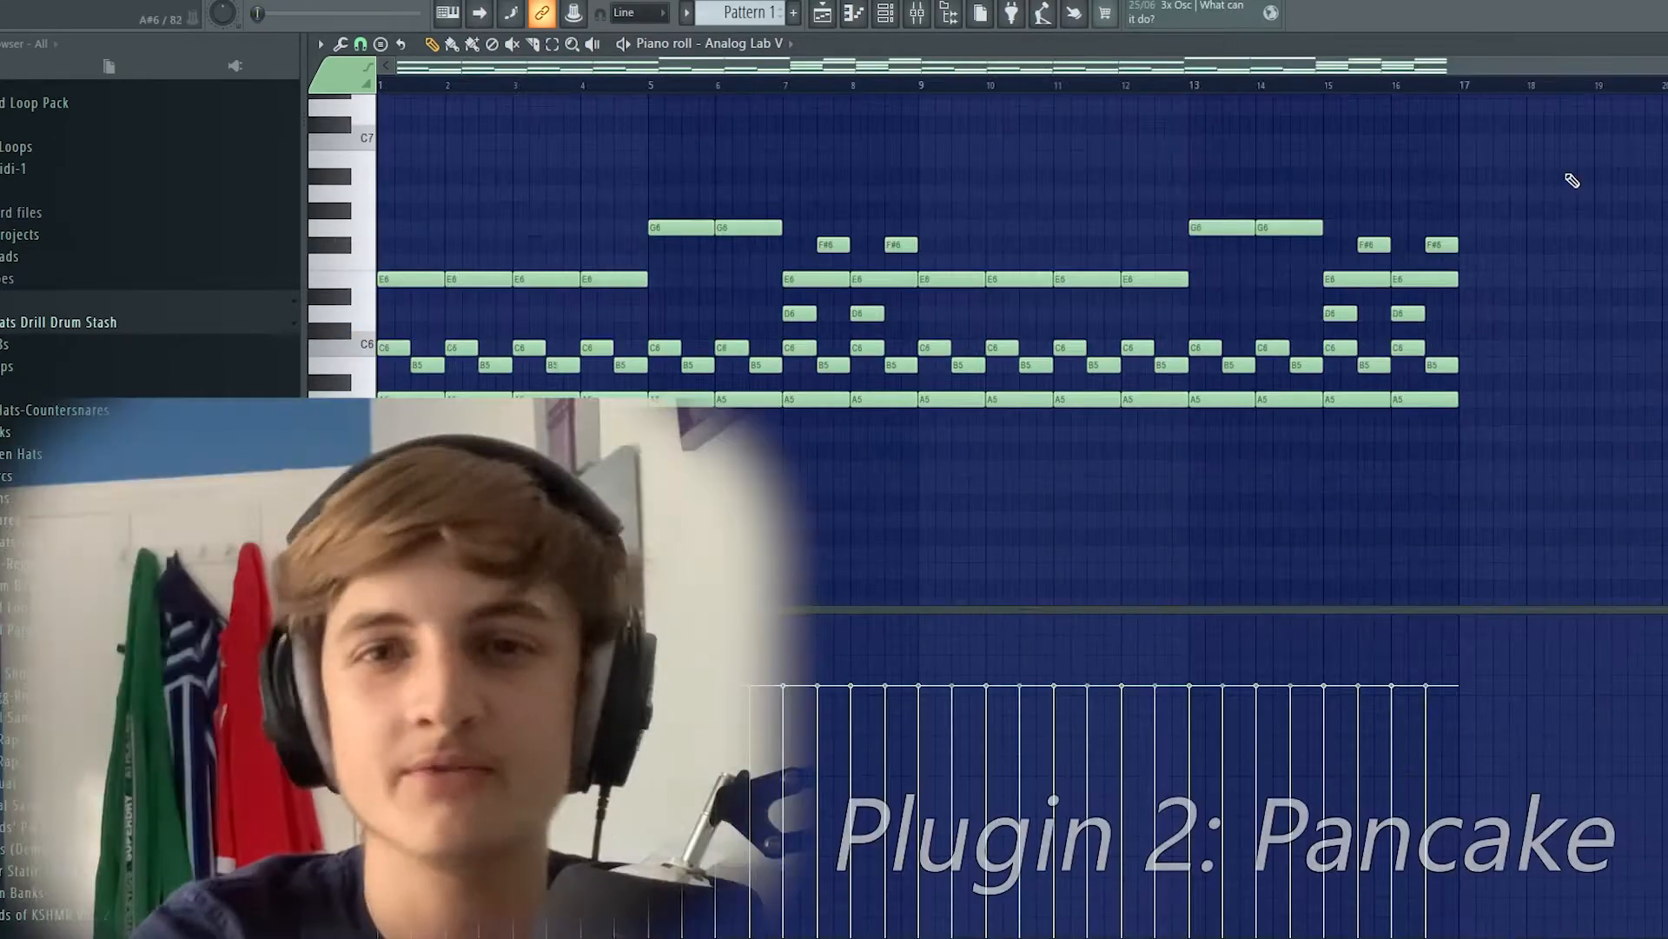
Step: Insert PanCake2 in the first effect slot of the Analog Lab V mixer track
key("F9")
left_click(1564, 103)
mouse_move(1558, 129)
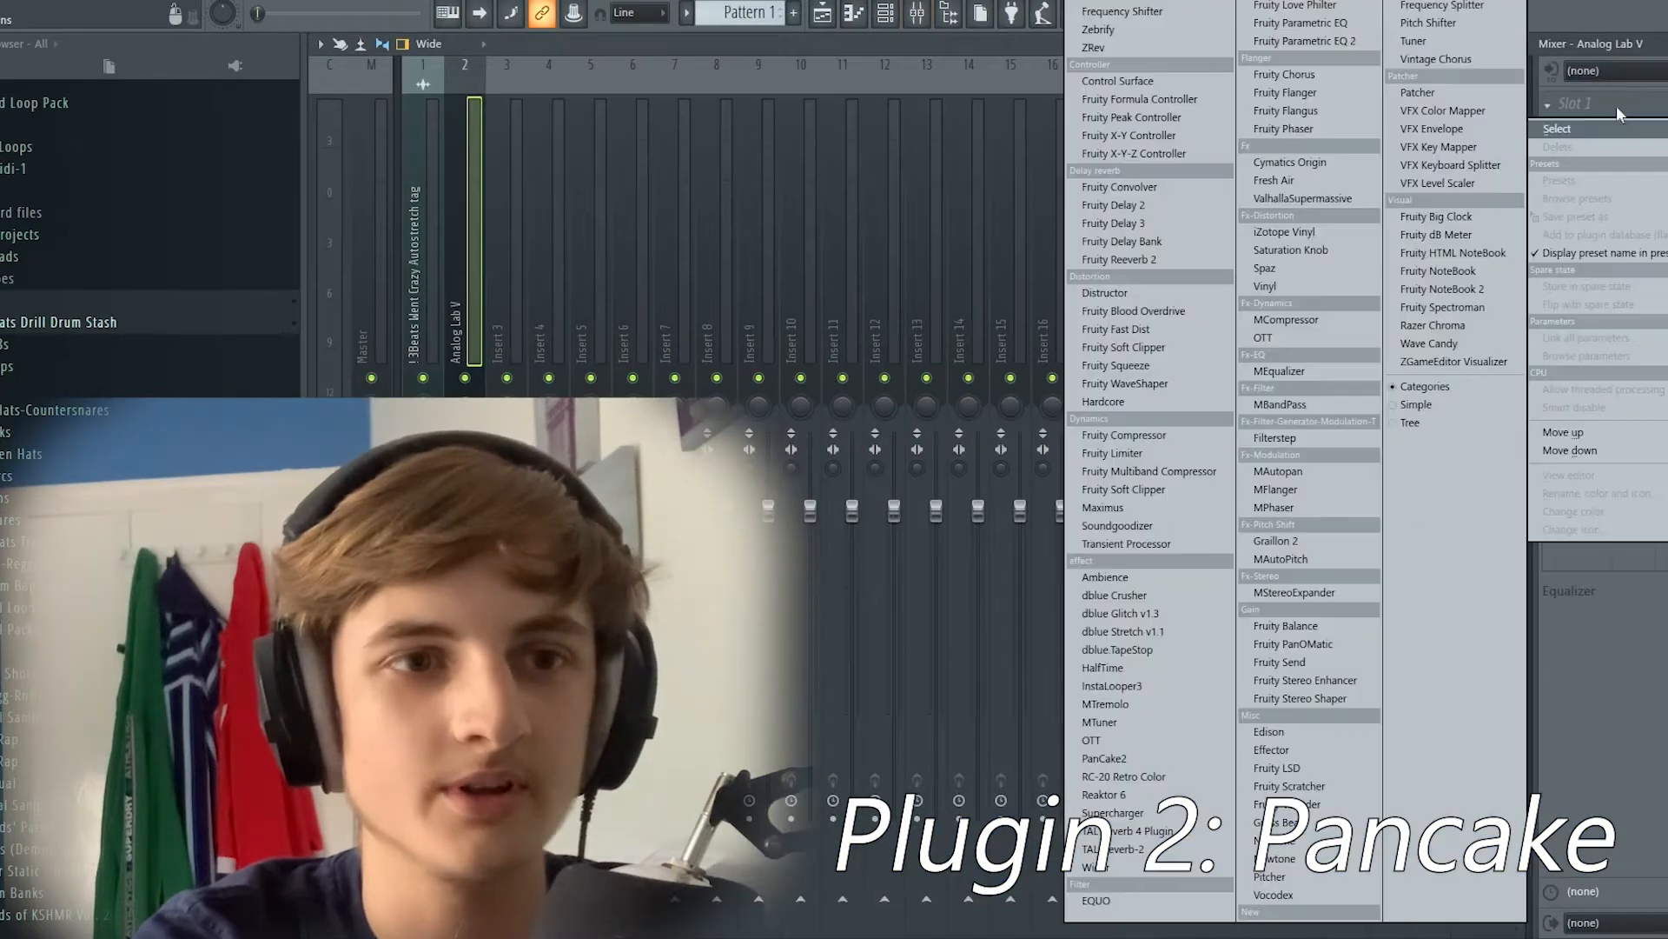
left_click(1105, 758)
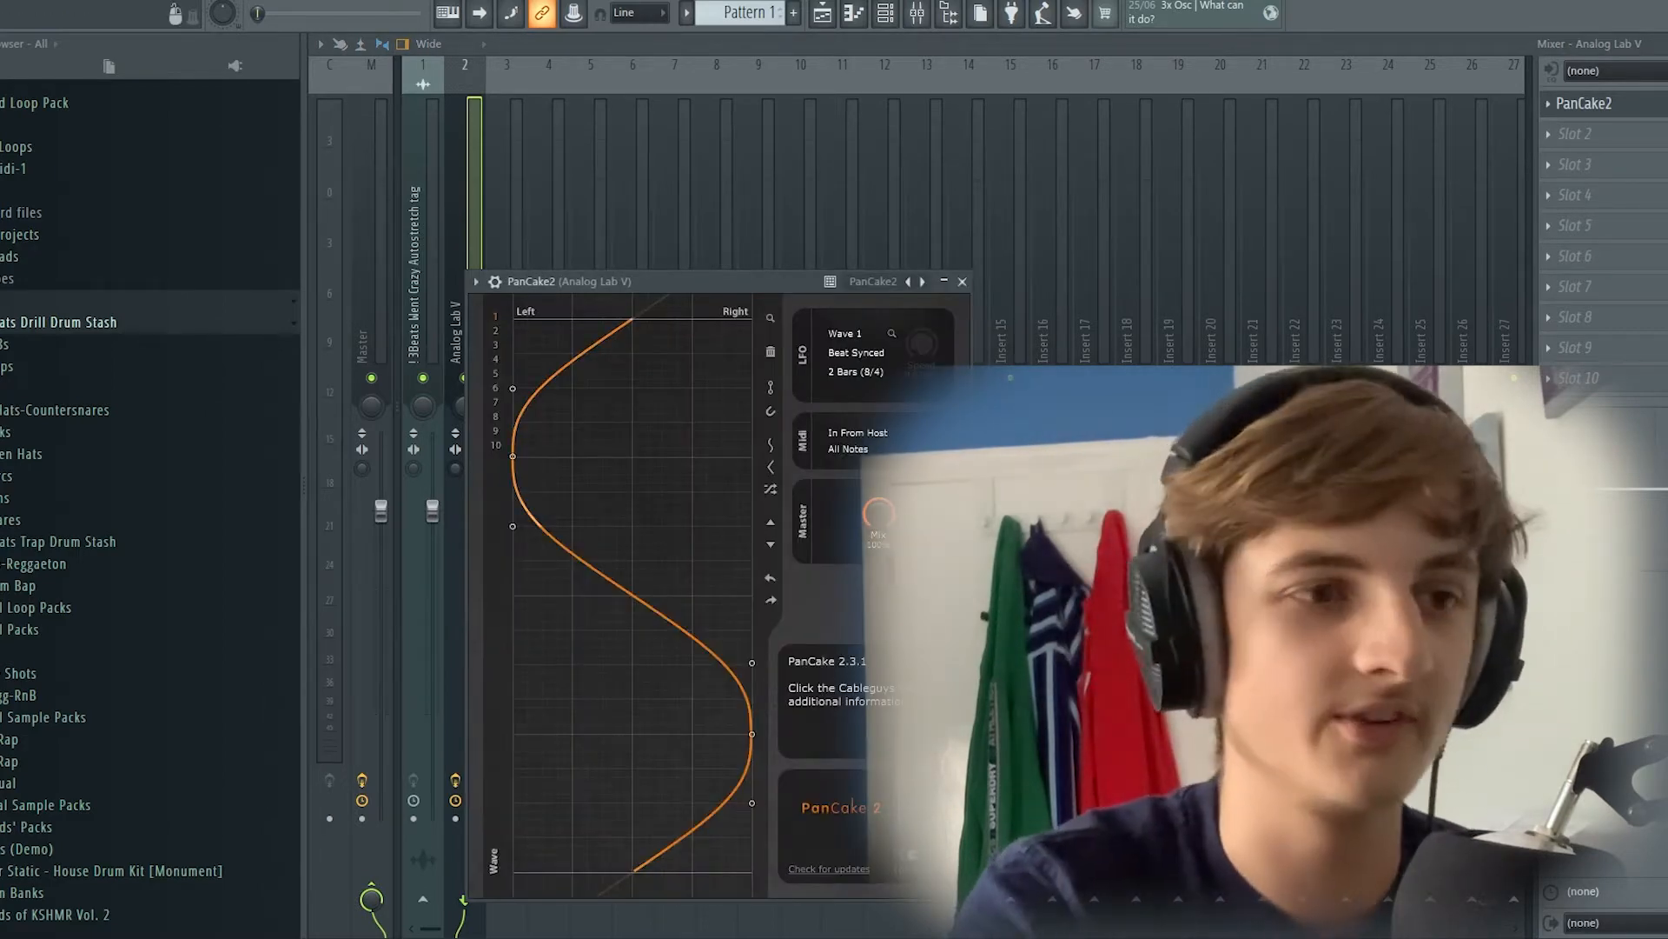
Step: Load the Left to Right Shy preset in PanCake2, audition it during playback and close the plugin
left_click(872, 282)
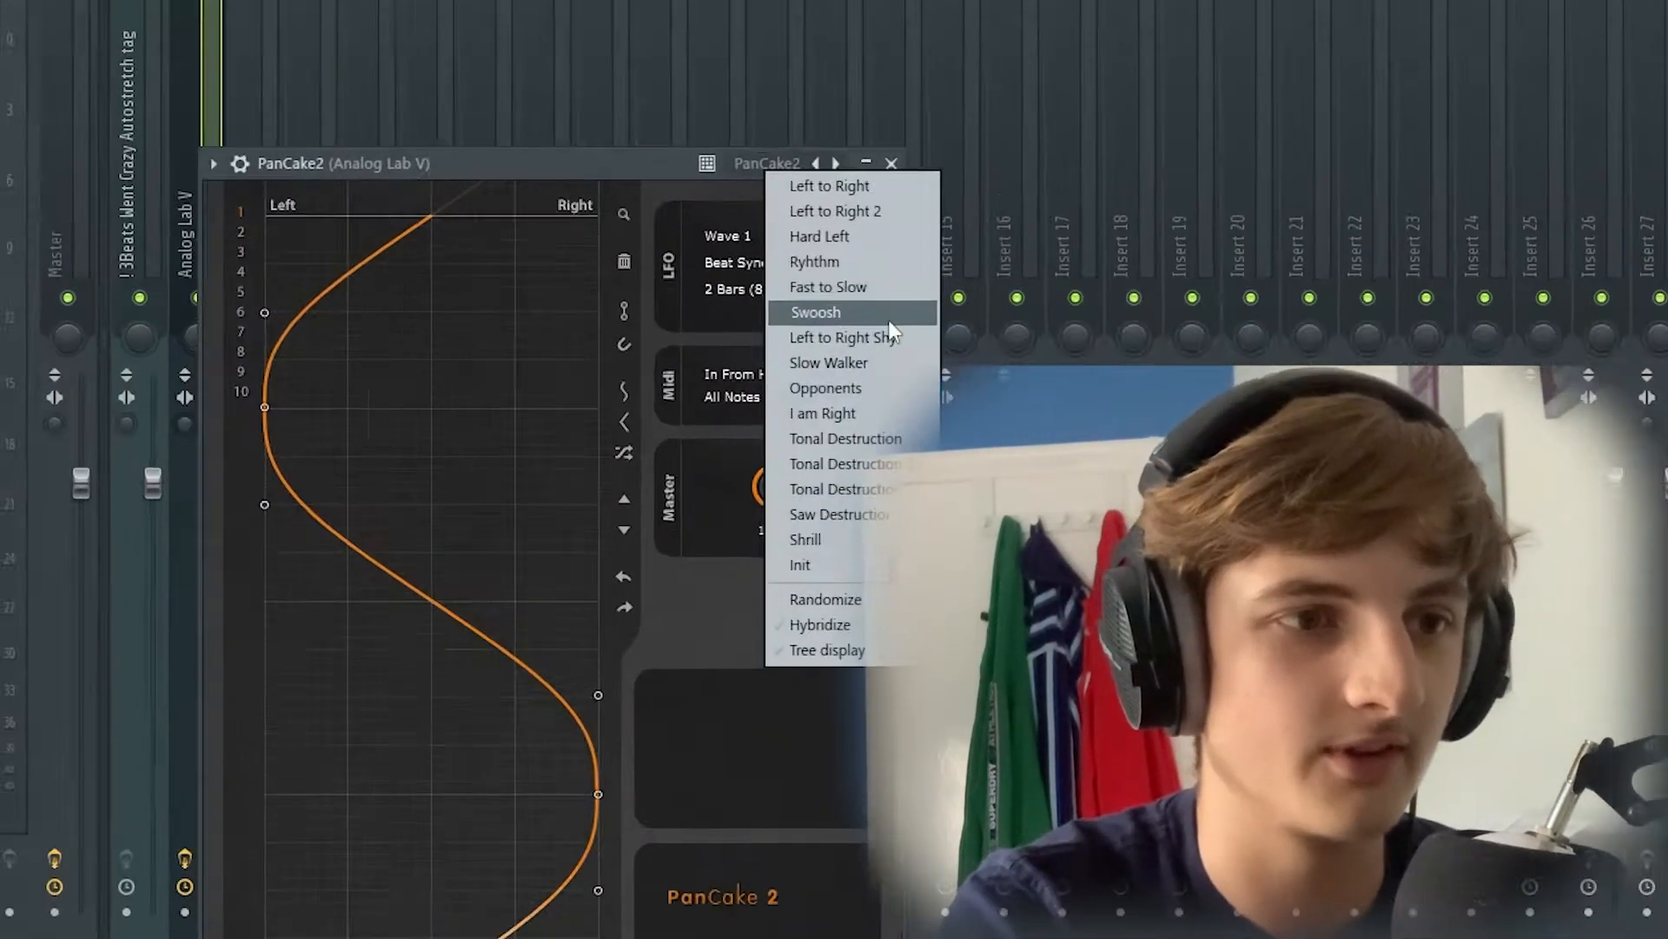
left_click(953, 405)
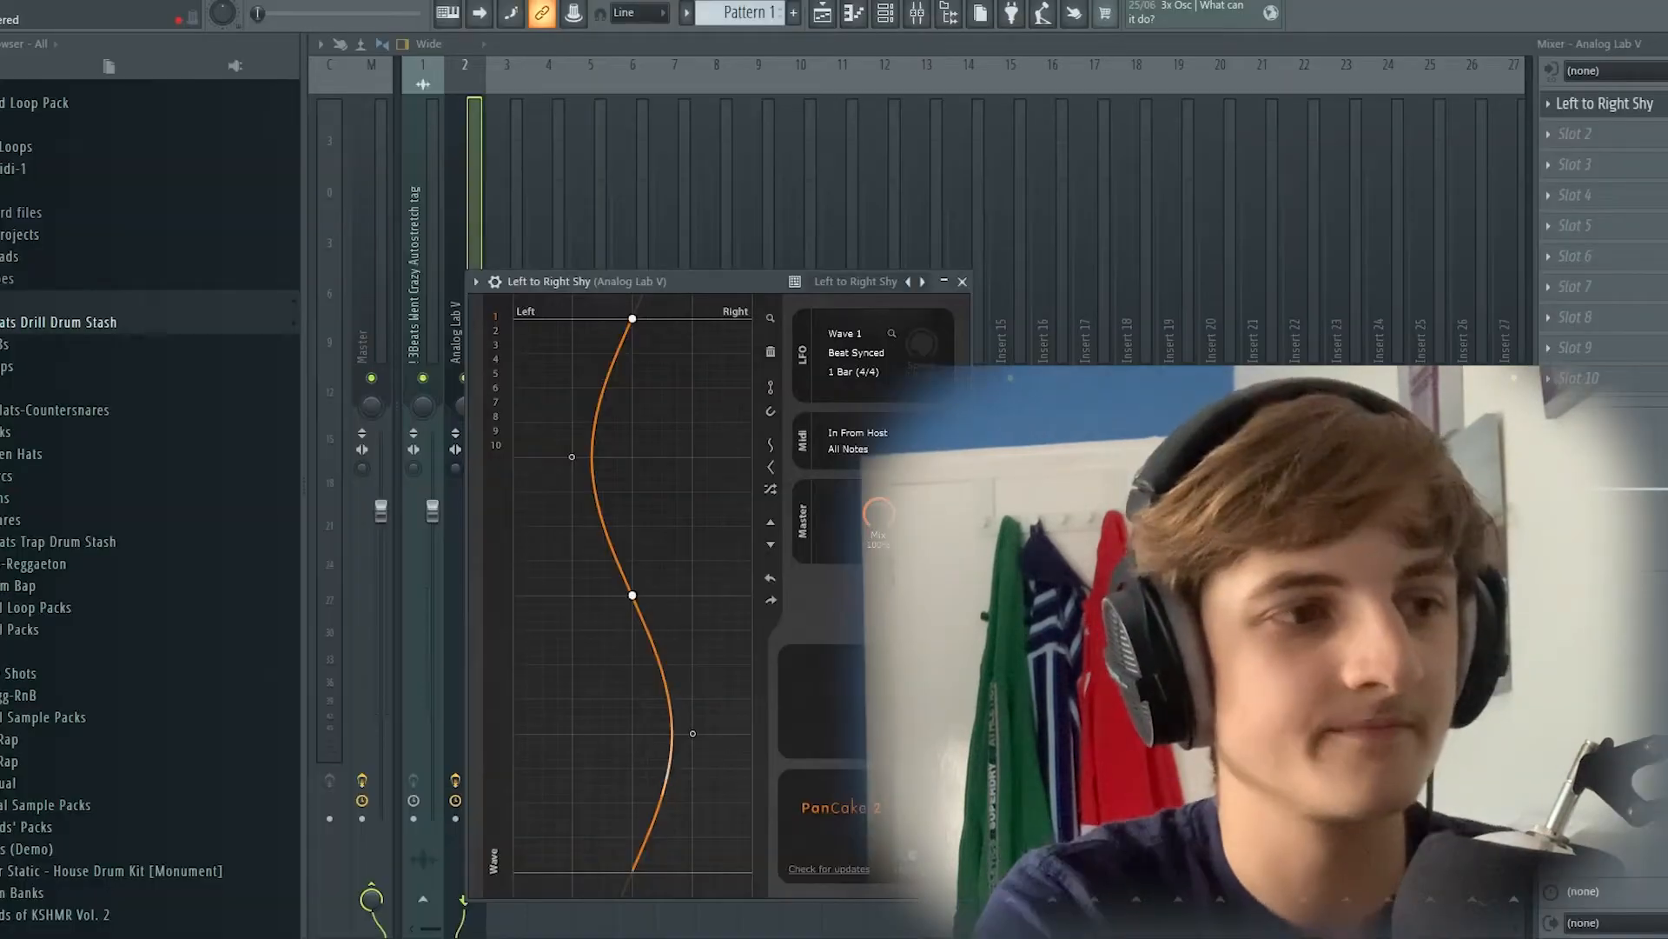
key("space")
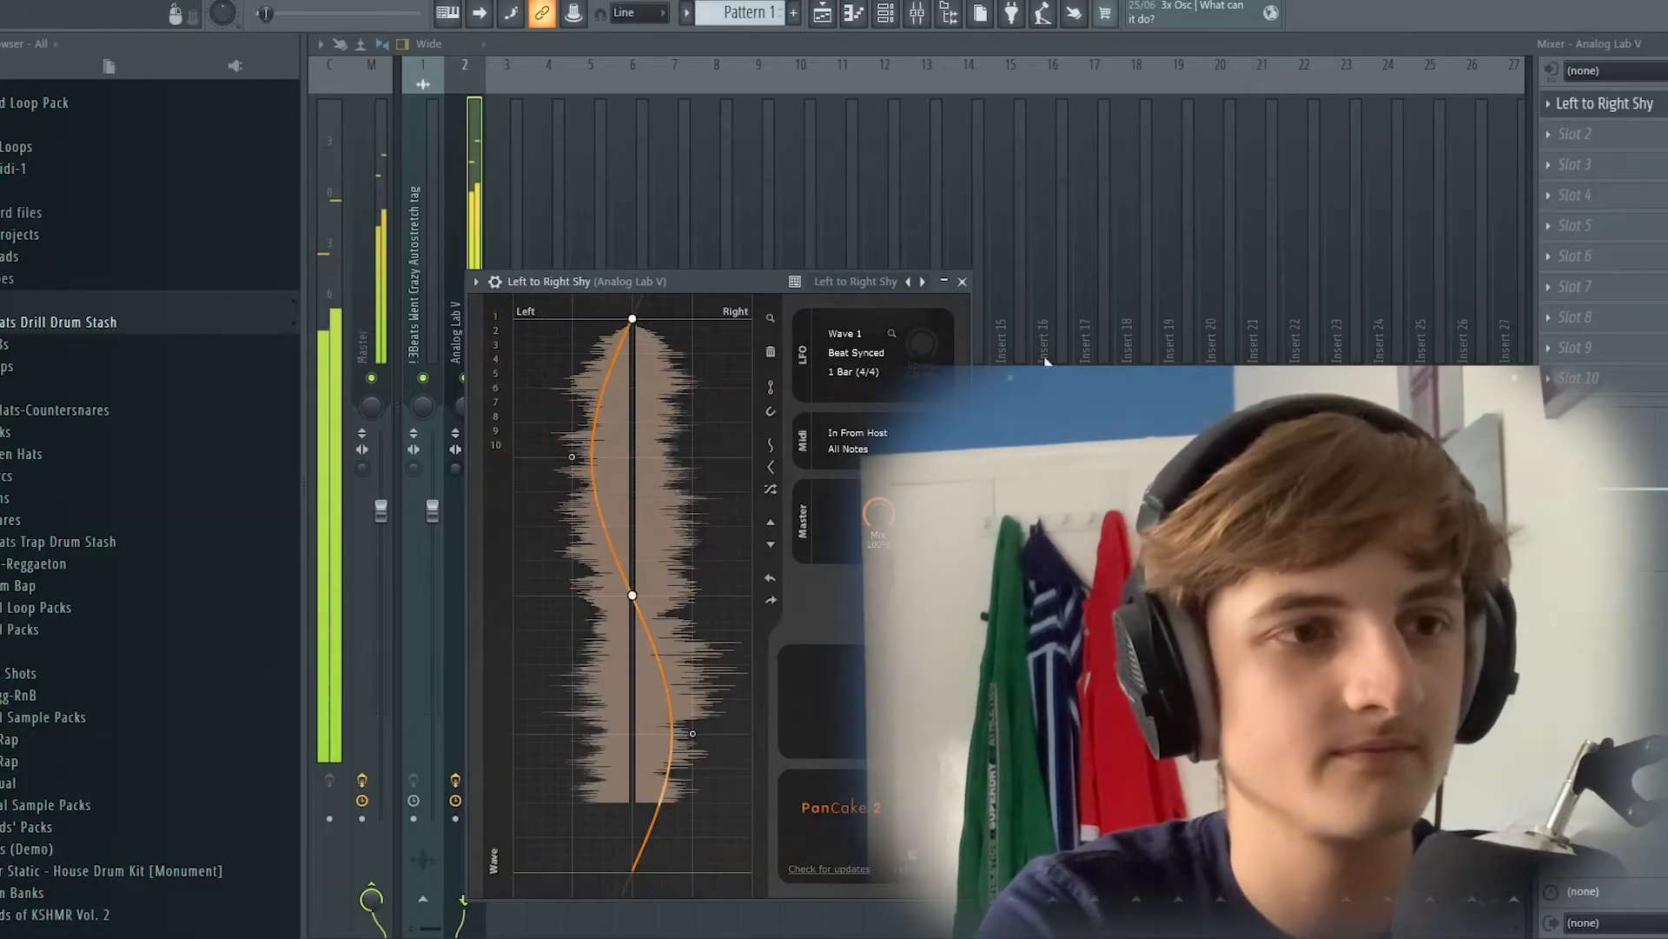
left_click(962, 281)
key("F6")
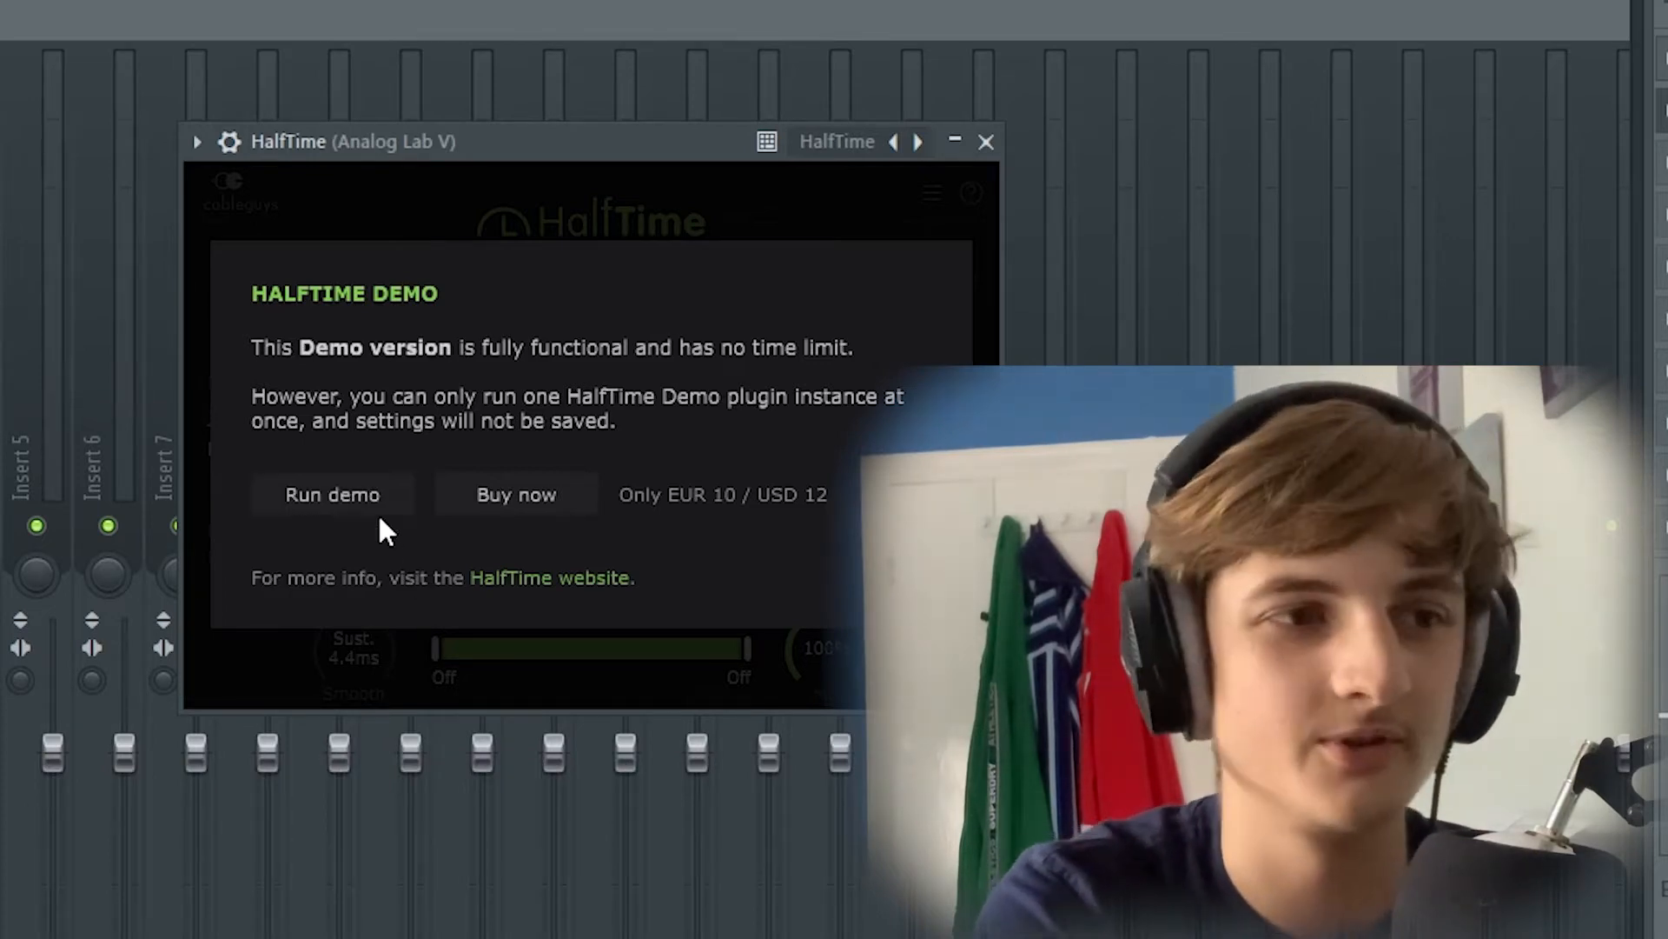
Step: Run the HalfTime demo on the Analog Lab V track and adjust its Smooth amount
left_click(327, 483)
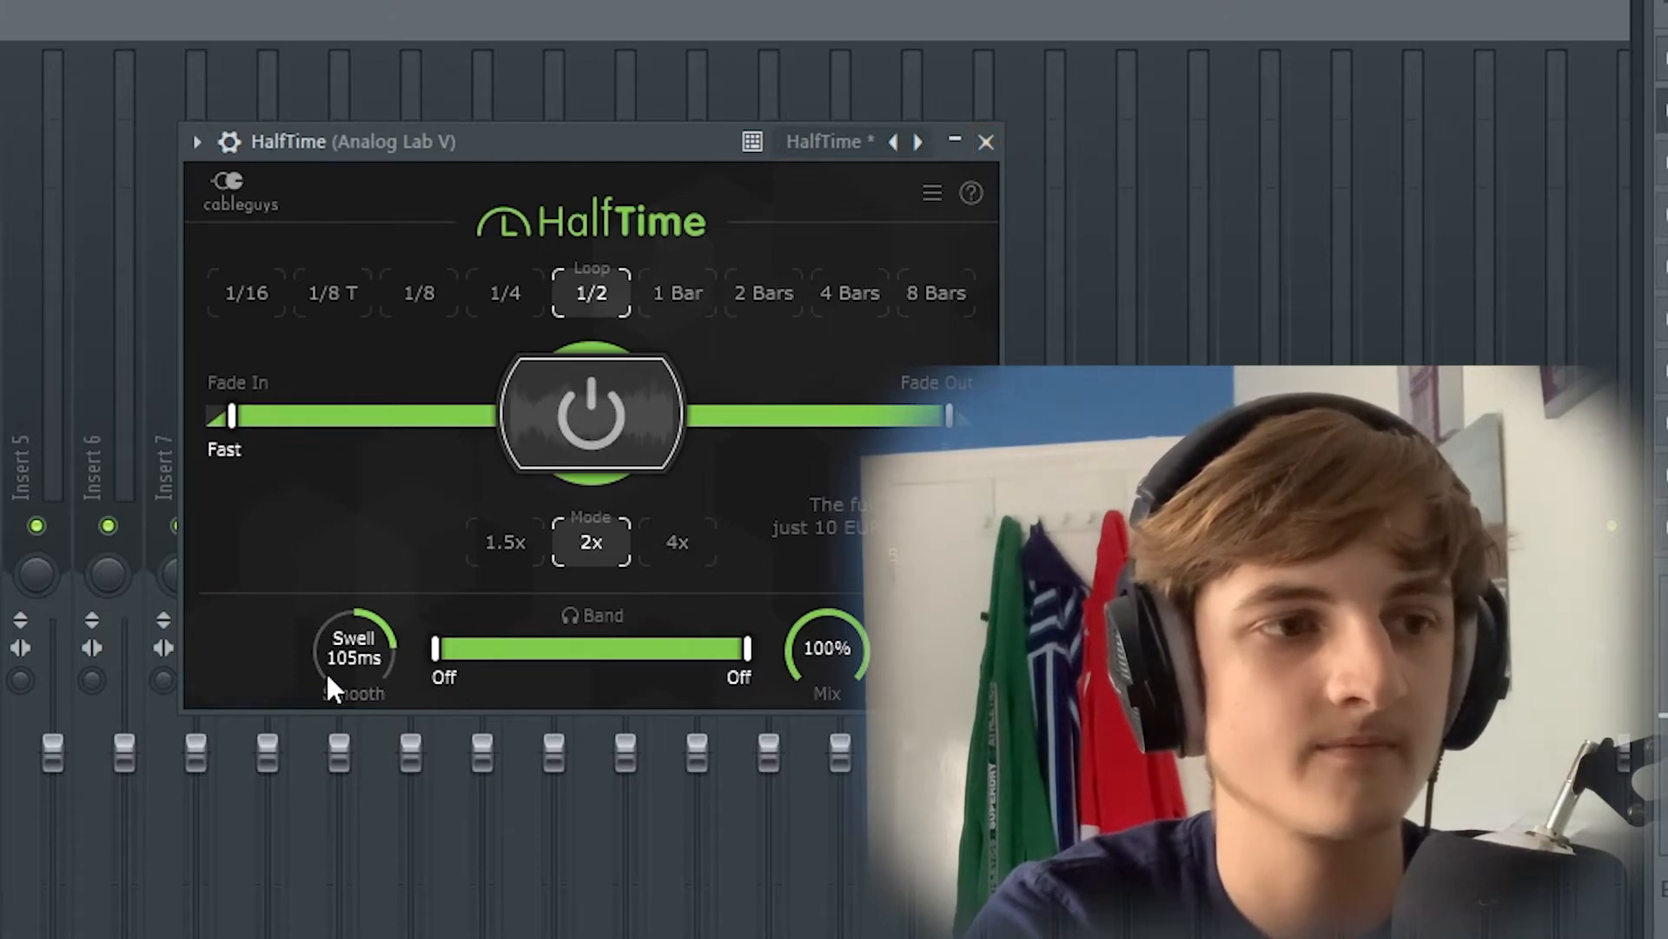
left_click_drag(348, 641, 347, 747)
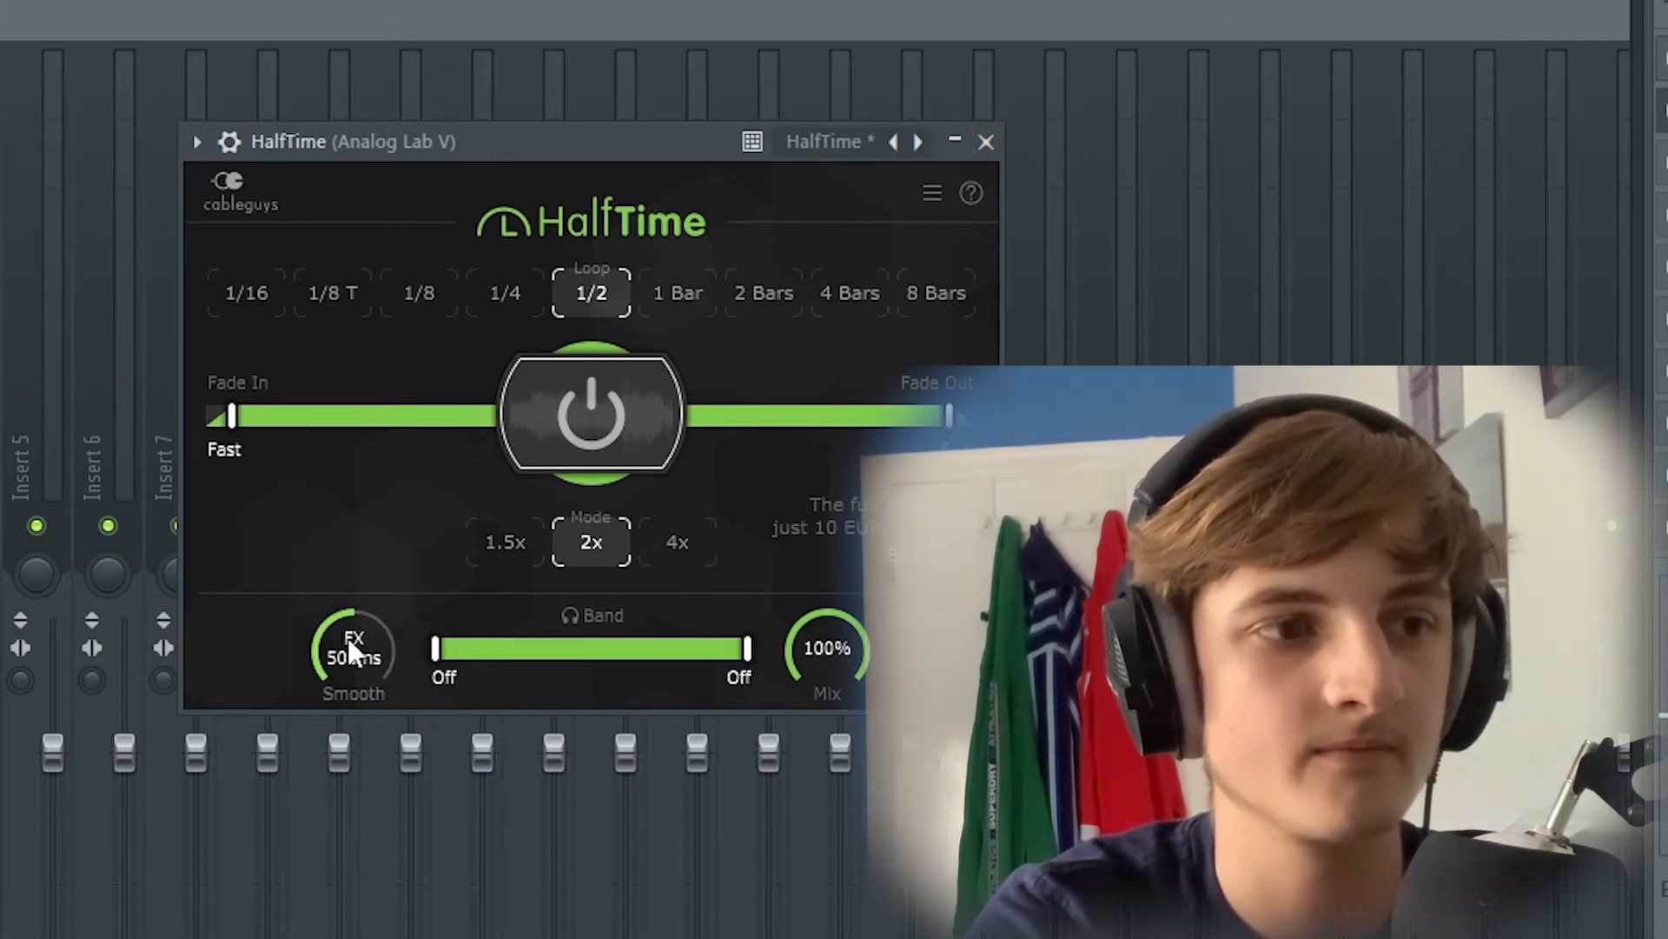
scroll(351, 633, "down", 5)
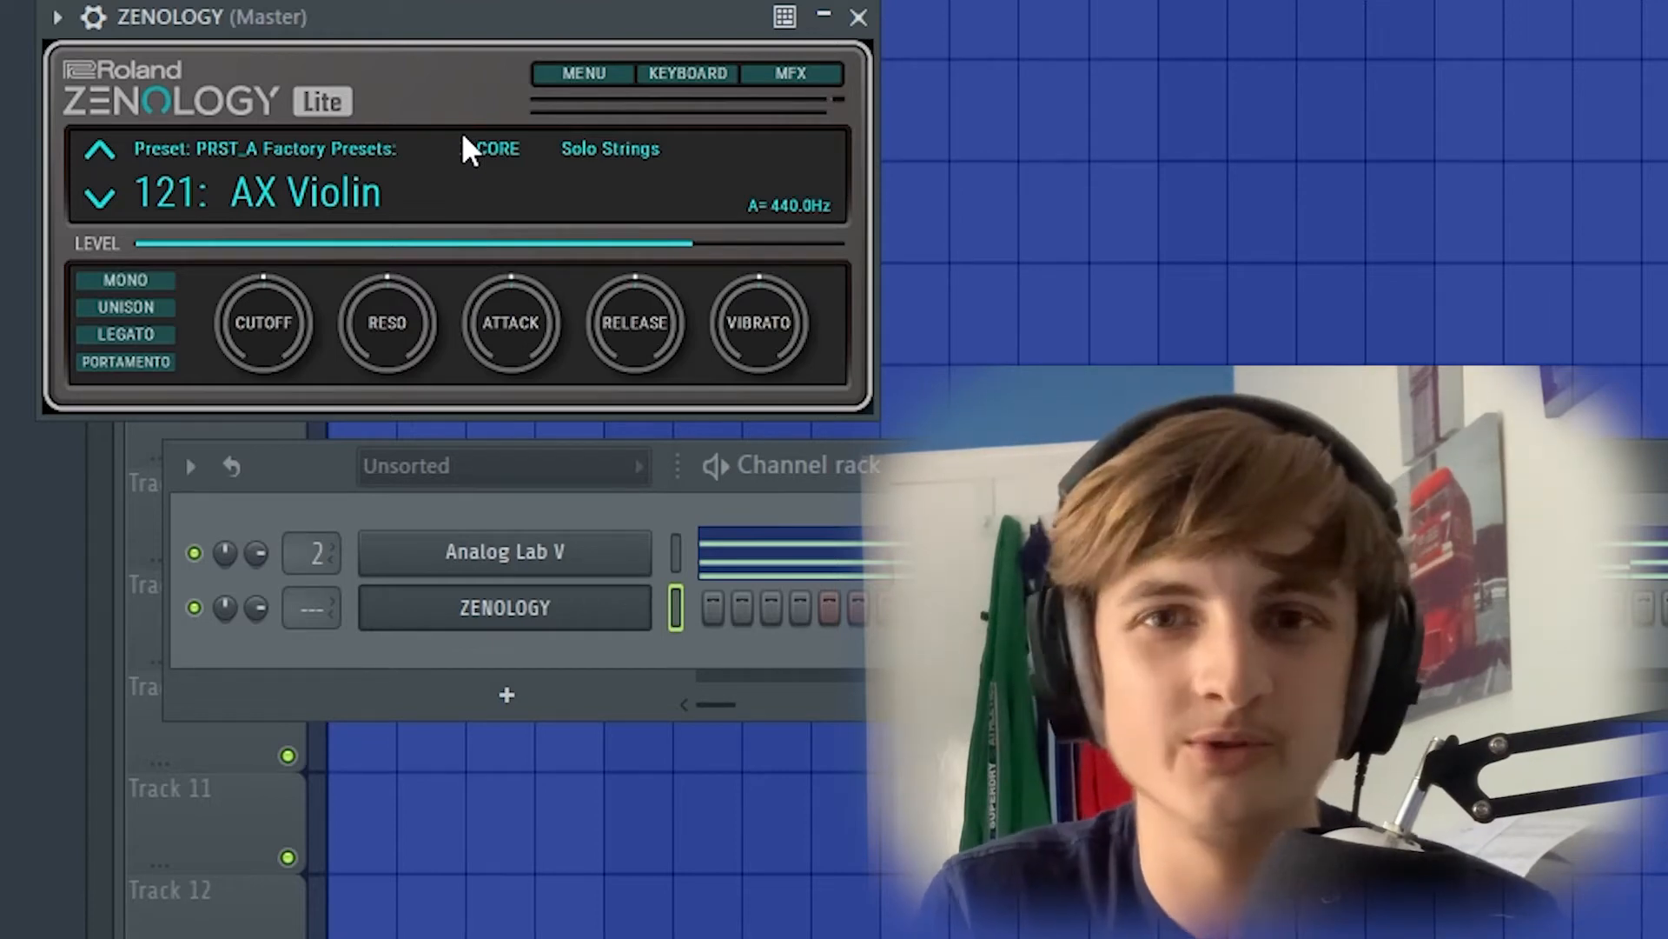
Step: Browse the factory presets in ZENOLOGY's tone browser
left_click(461, 133)
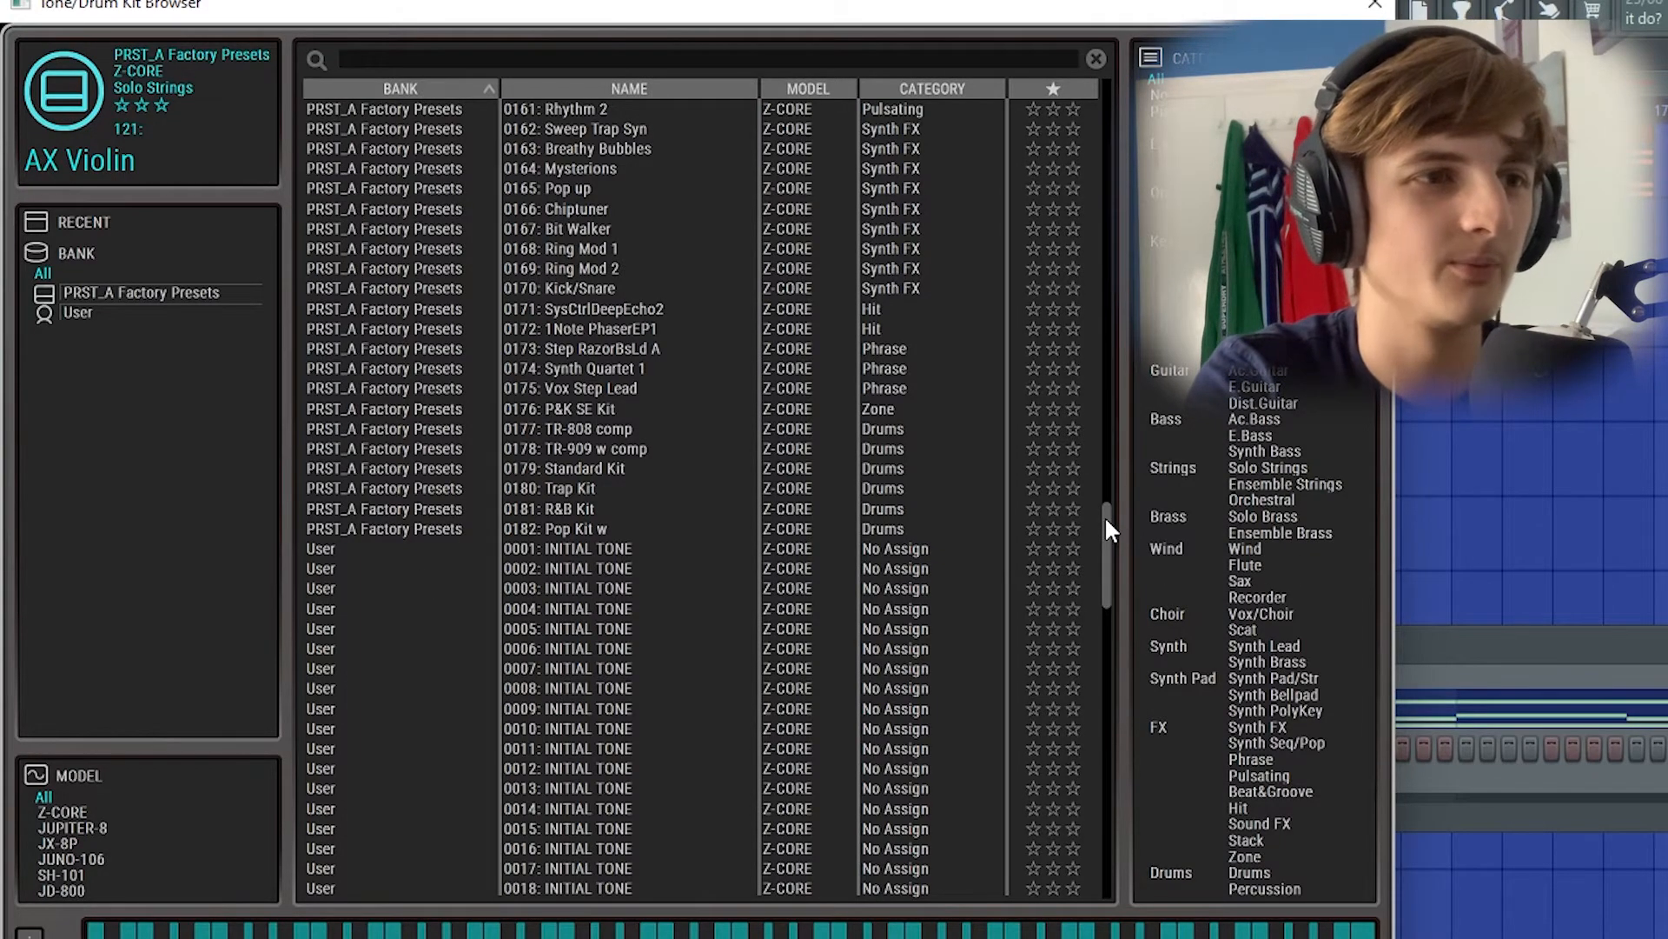
left_click_drag(1106, 517, 1128, 48)
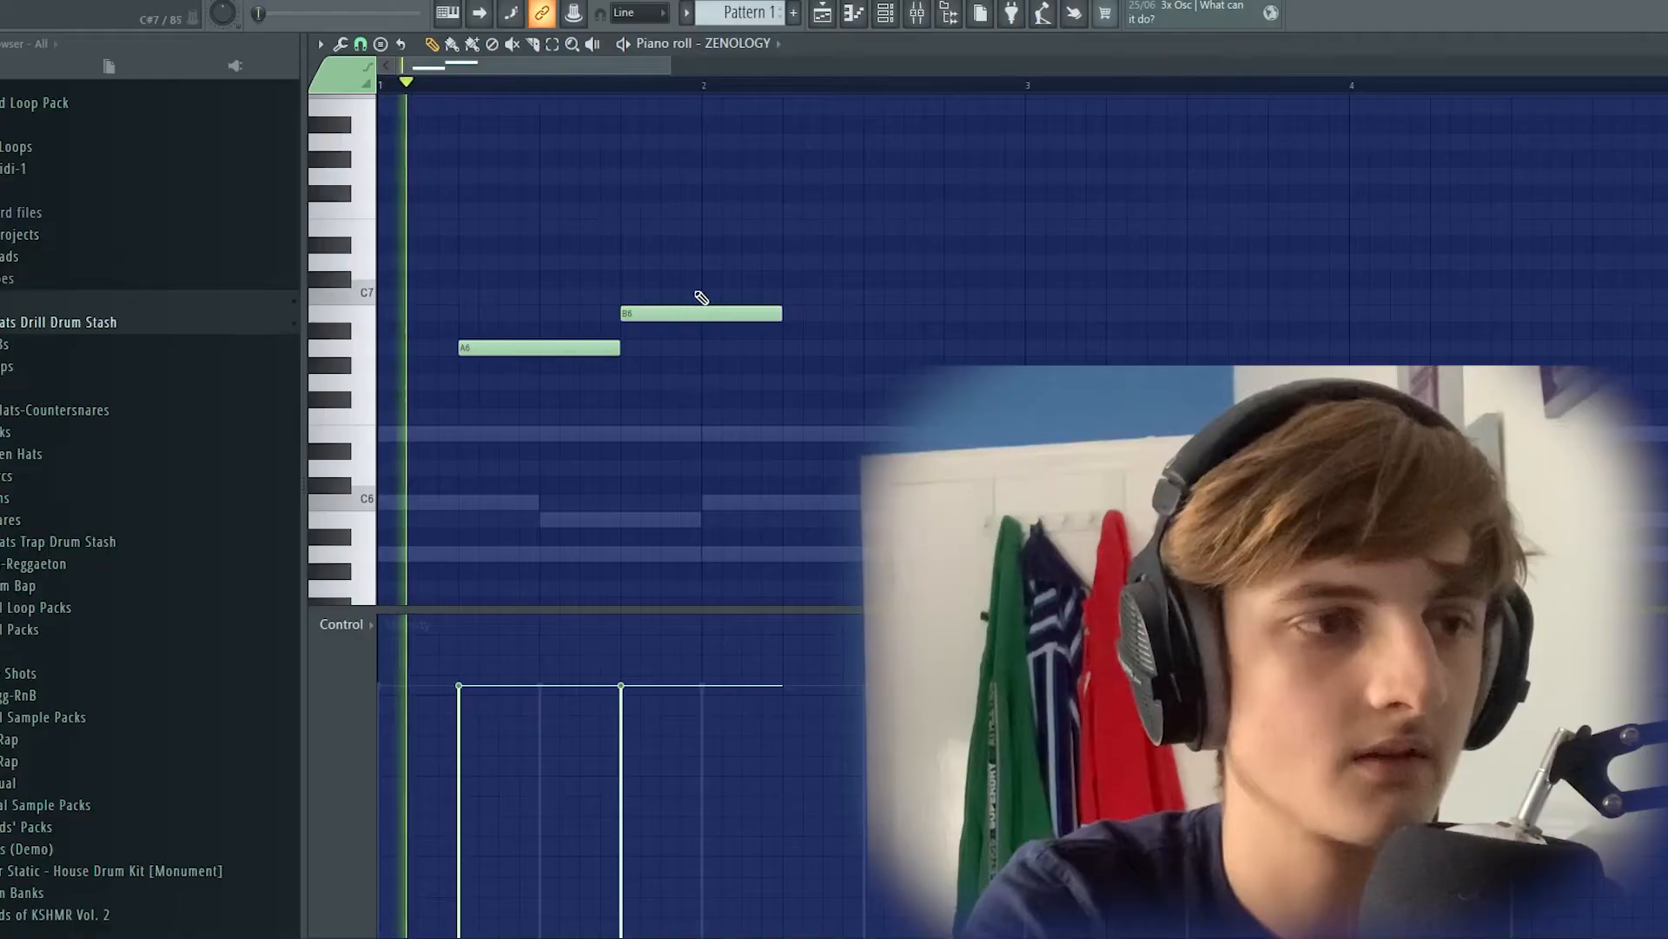
Step: Duplicate the A6 and B6 notes in the ZENOLOGY piano roll and move the copies to start in bar 3
key("ctrl+a")
key("ctrl+b")
left_click_drag(833, 348, 1157, 347)
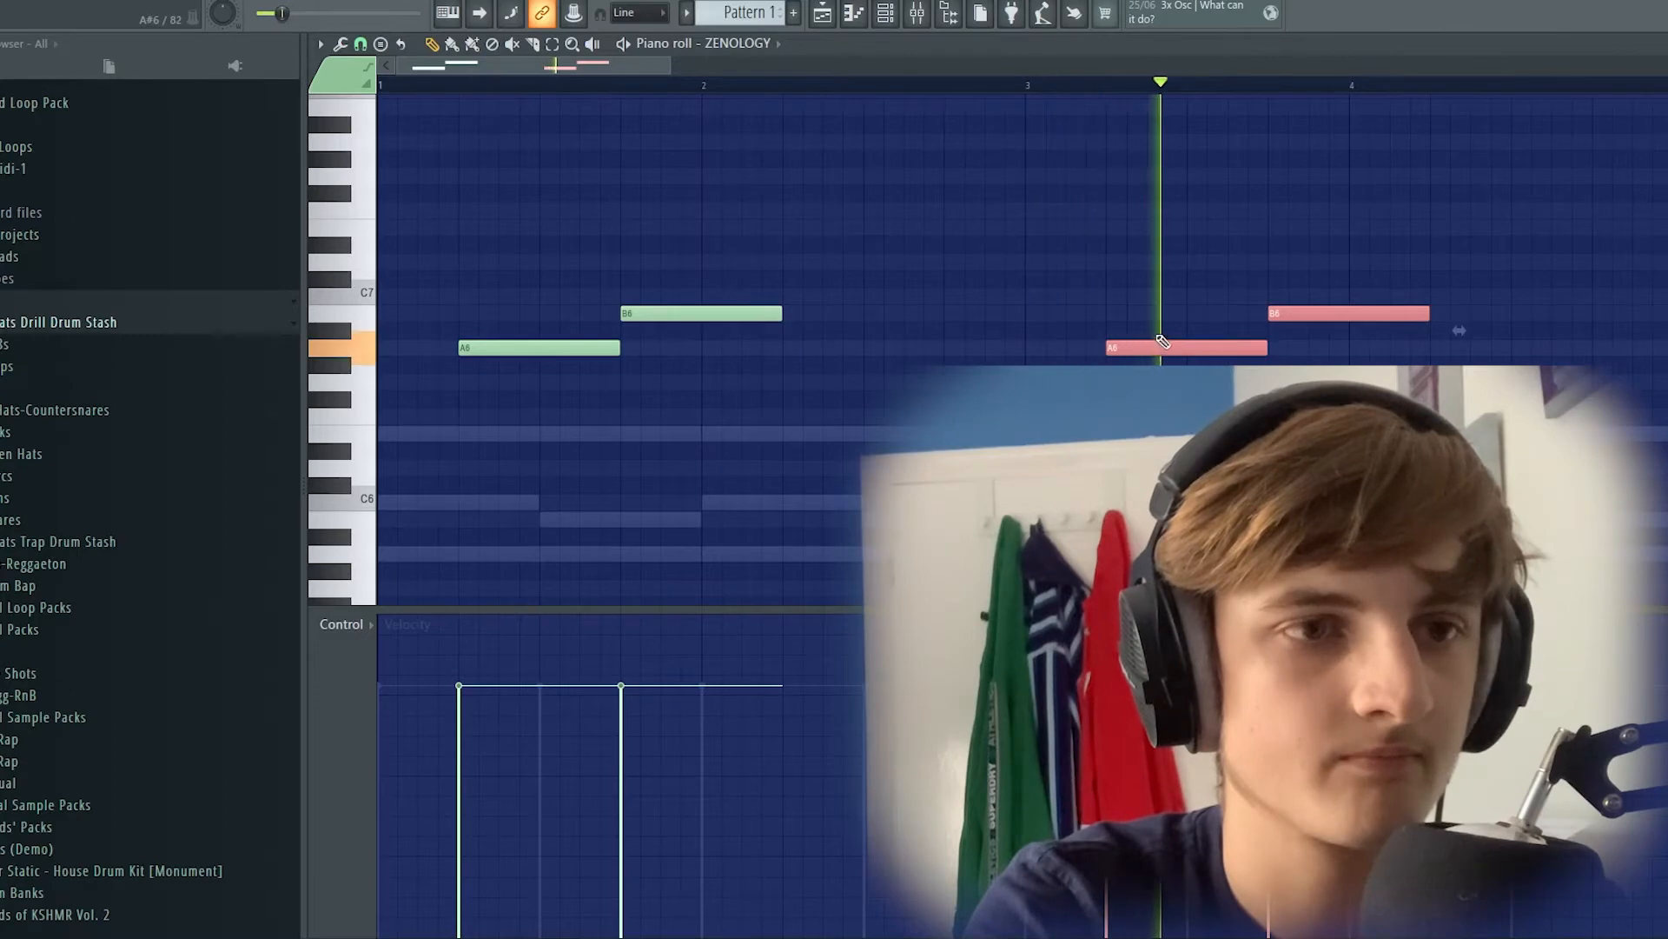
scroll(1169, 348, "down", 2)
scroll(1173, 346, "up", 3)
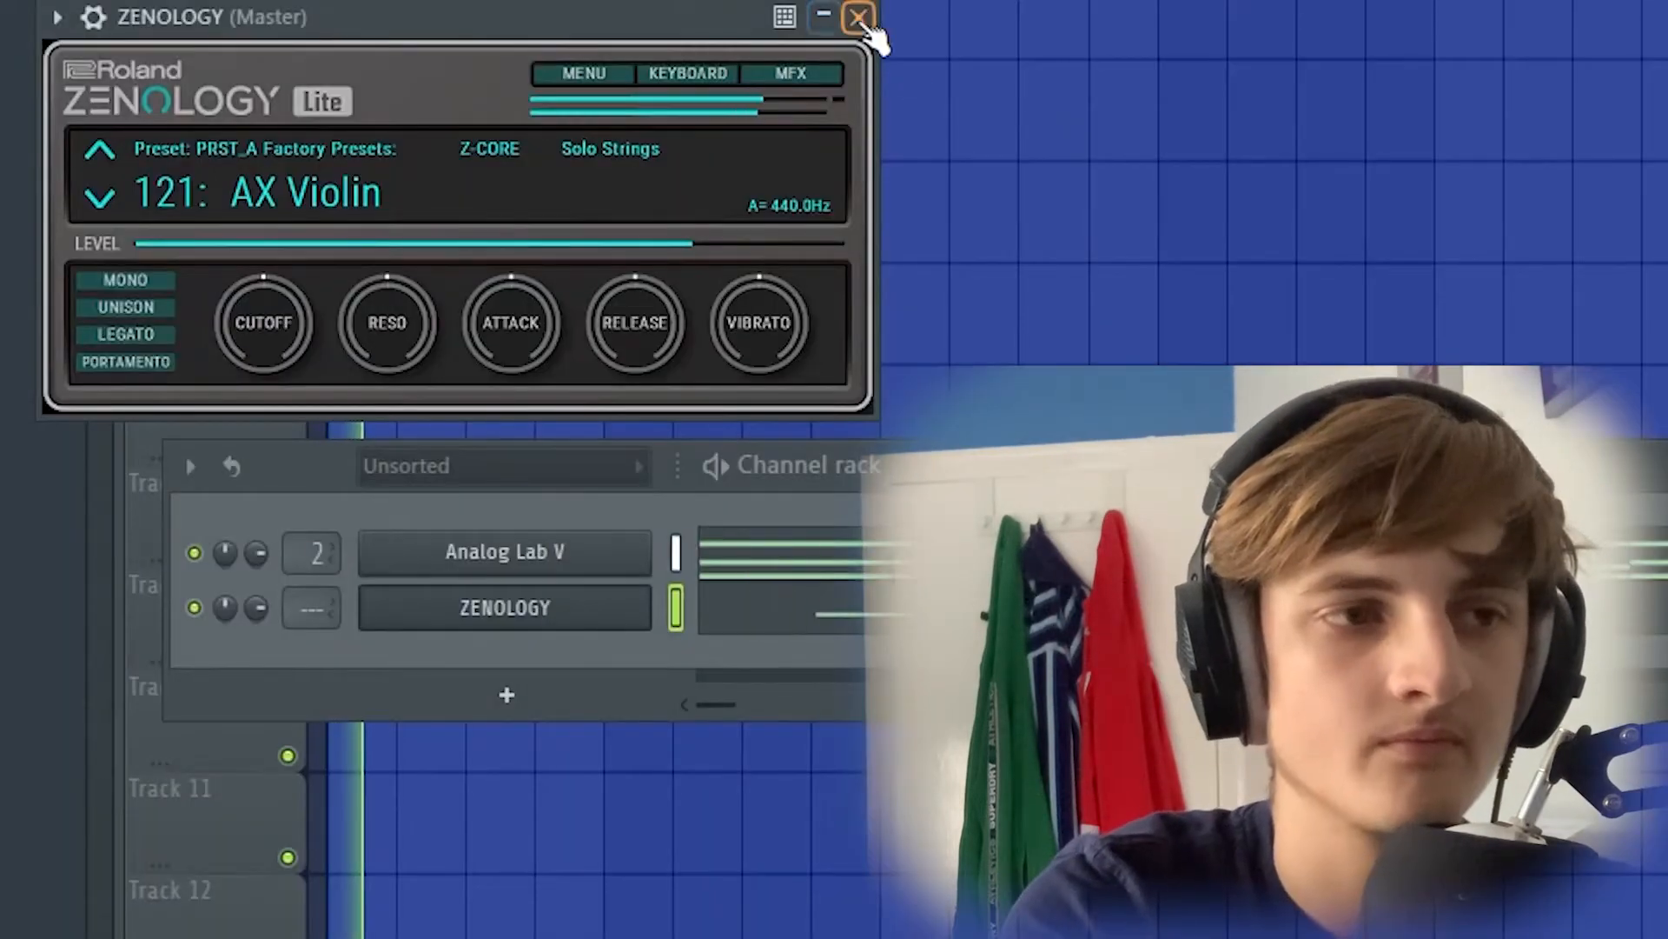
Step: Close the ZENOLOGY plugin and route its channel to mixer track 3
left_click(856, 16)
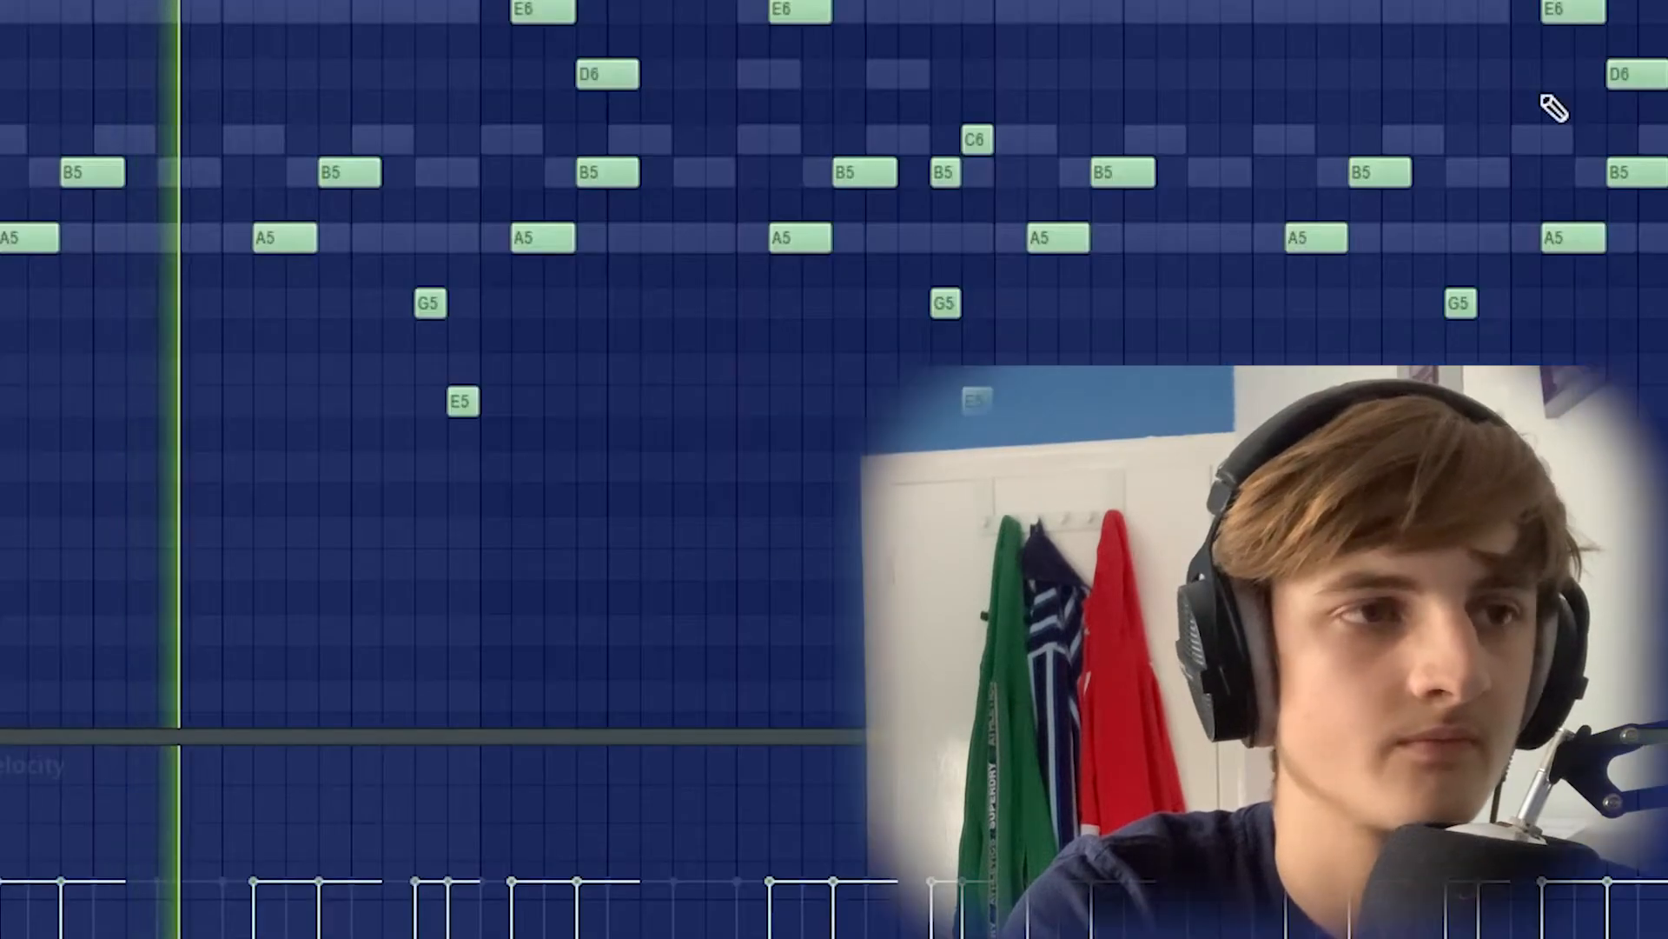
key("ctrl+l")
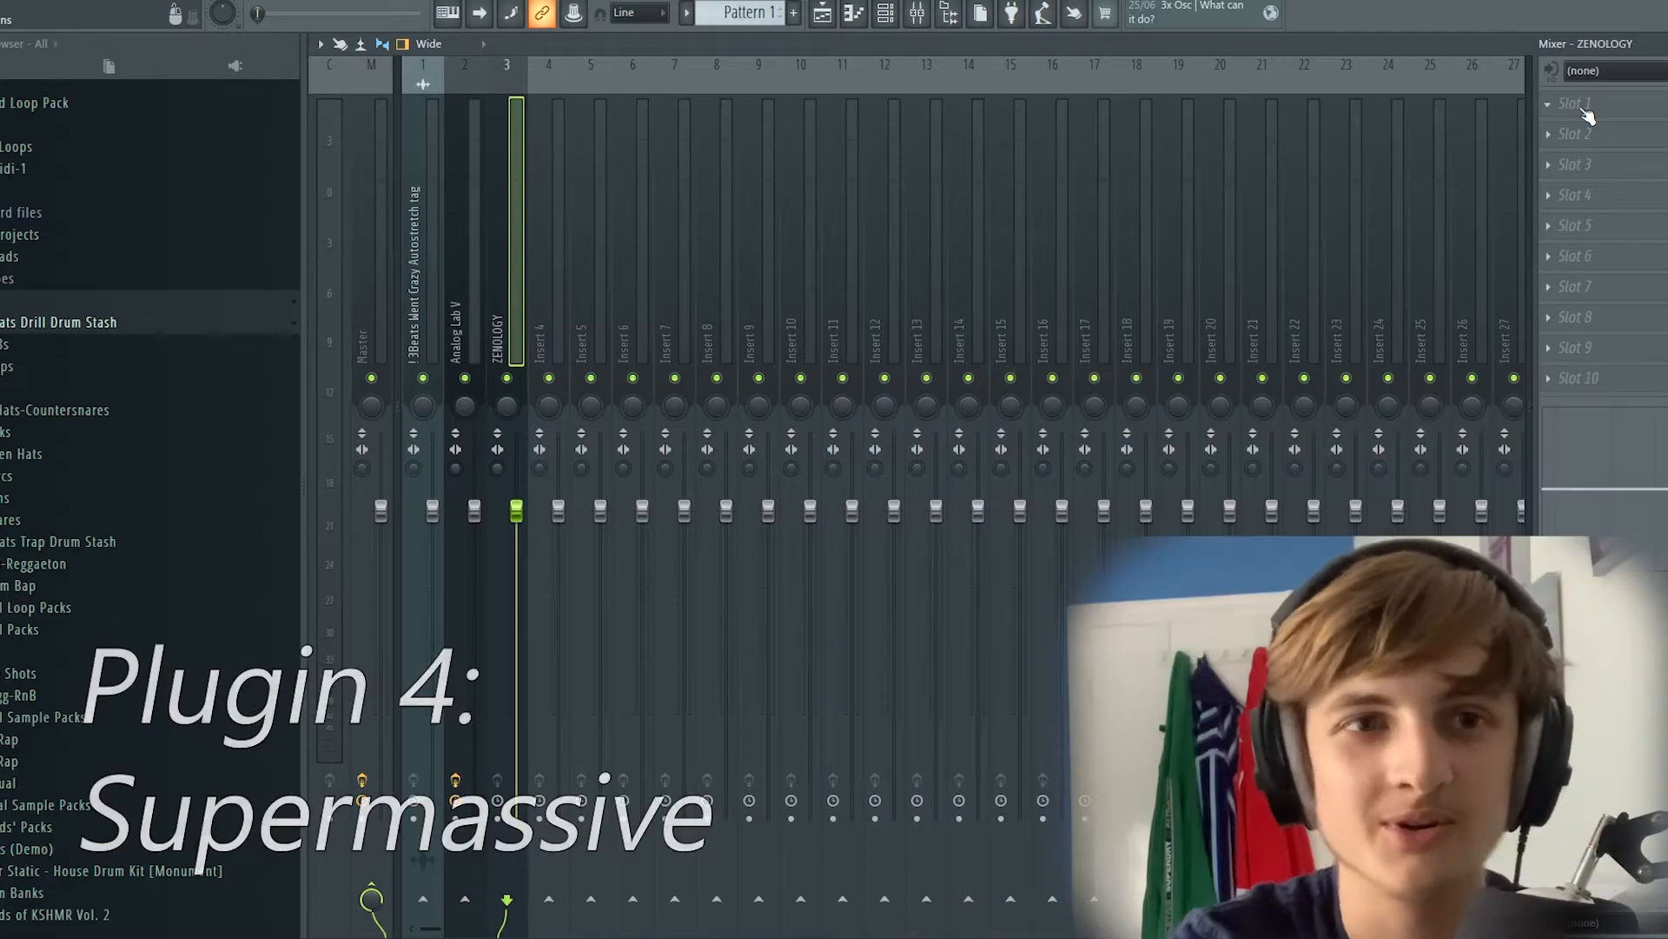
Step: Insert ValhallaSupermassive in the first effect slot of the ZENOLOGY mixer track and reposition its window
left_click(1583, 106)
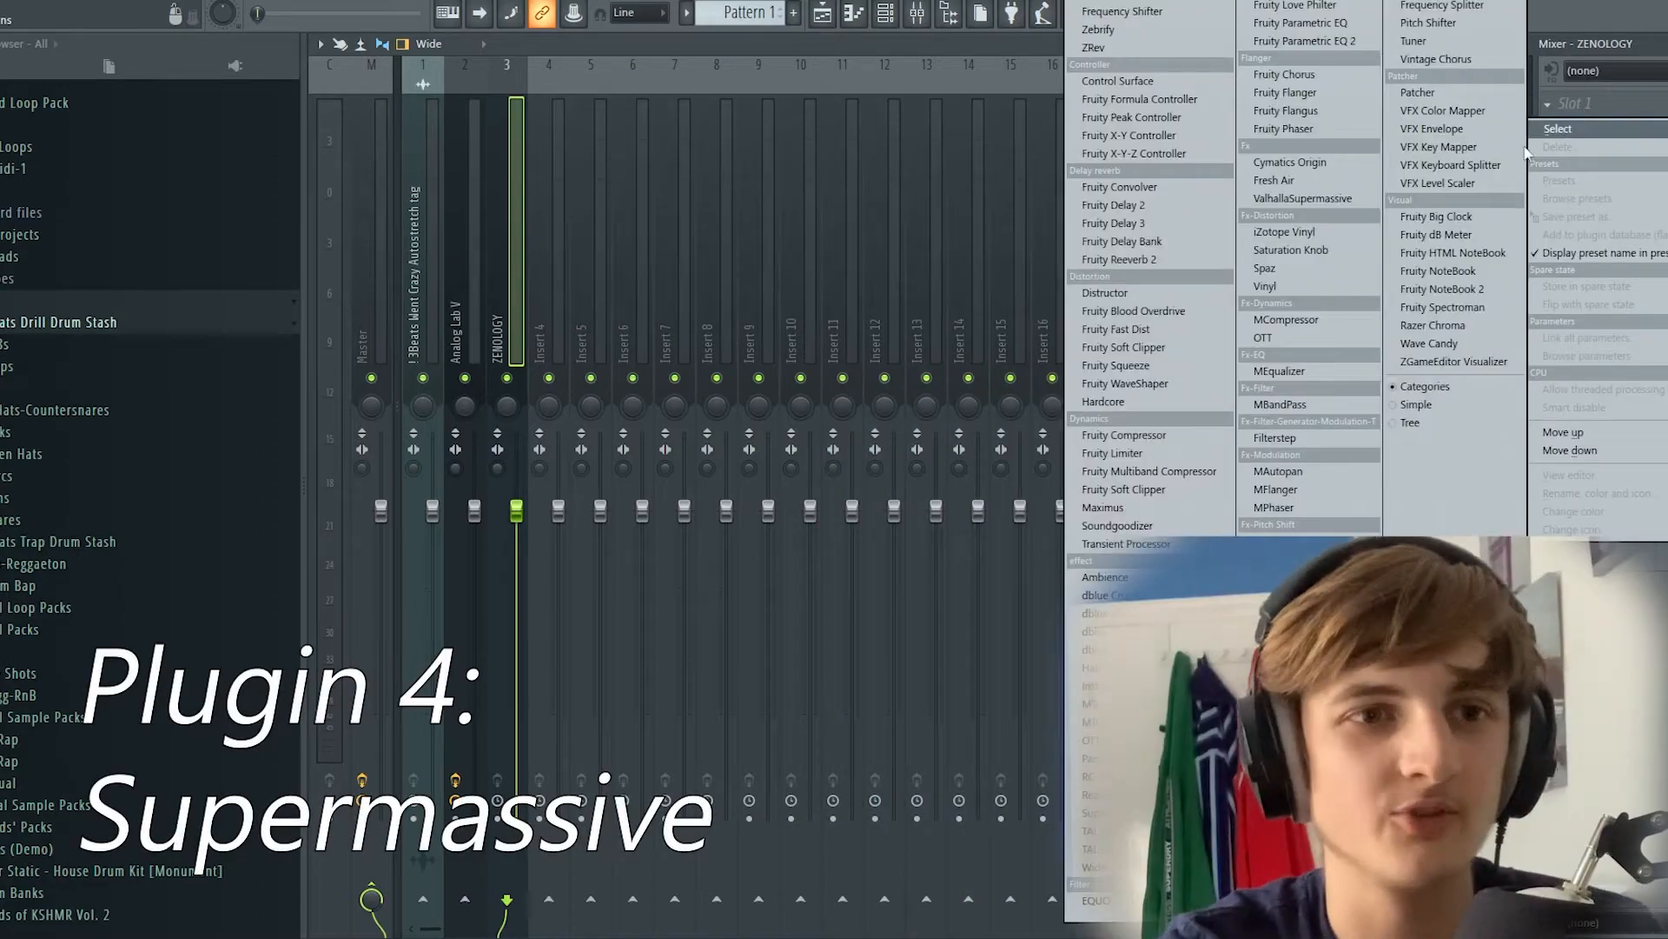
left_click(1284, 198)
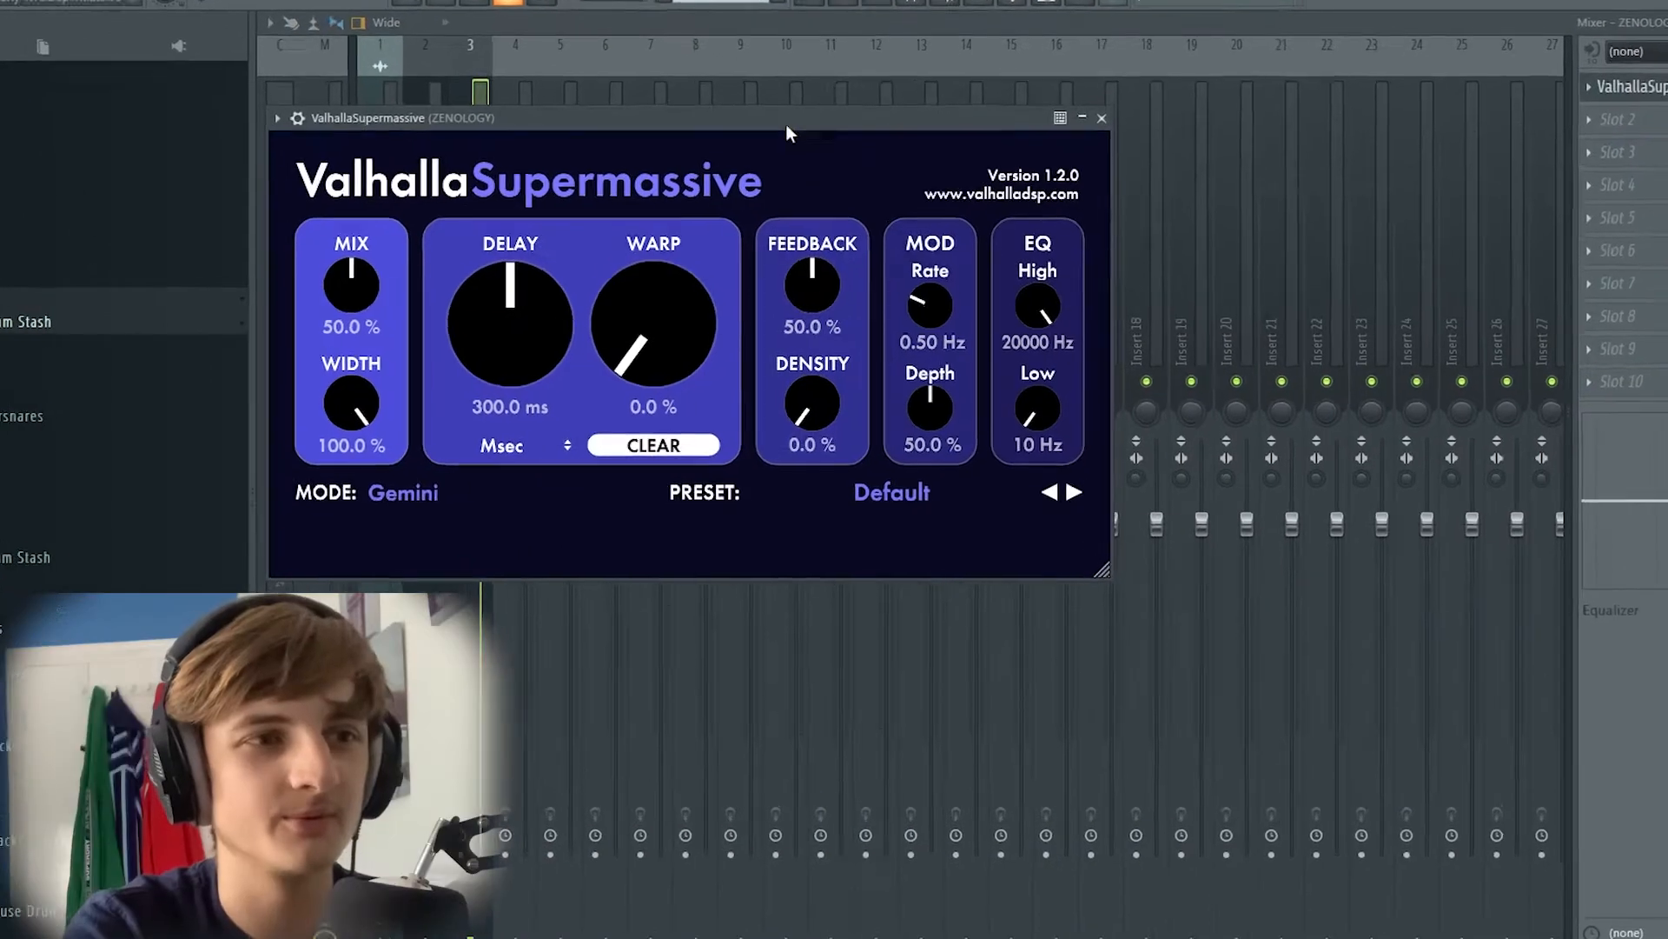
left_click_drag(796, 135, 997, 157)
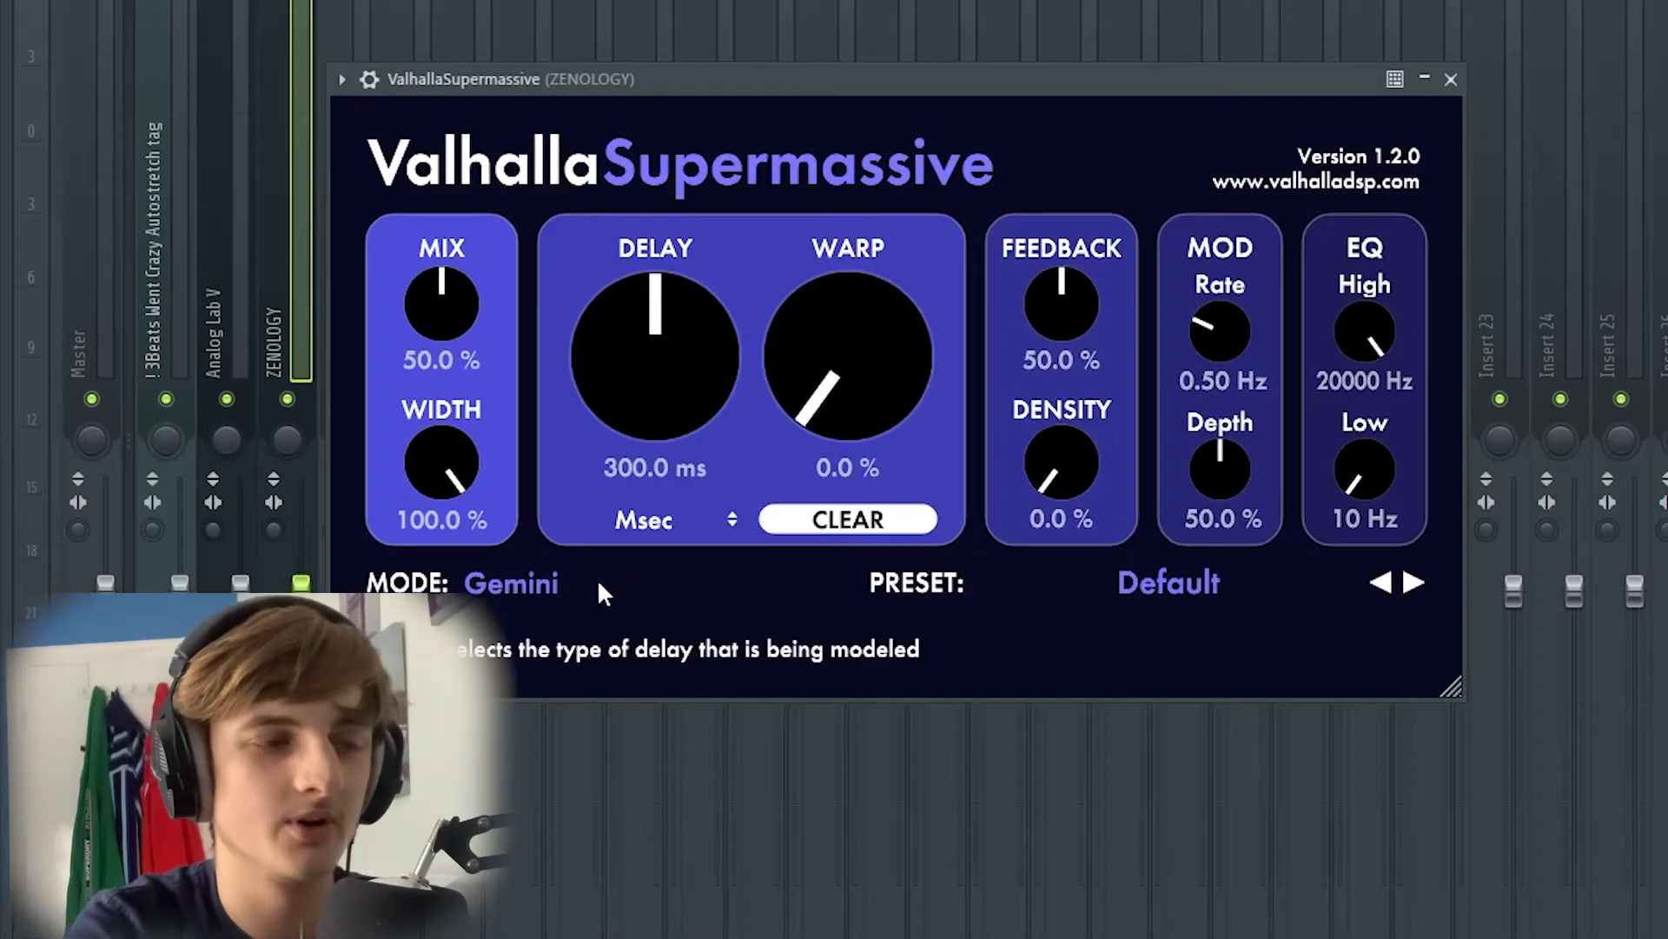
Step: Set the ValhallaSupermassive mode to Triangulum and load the TriangulumChamber preset from the small reverbs
left_click(562, 583)
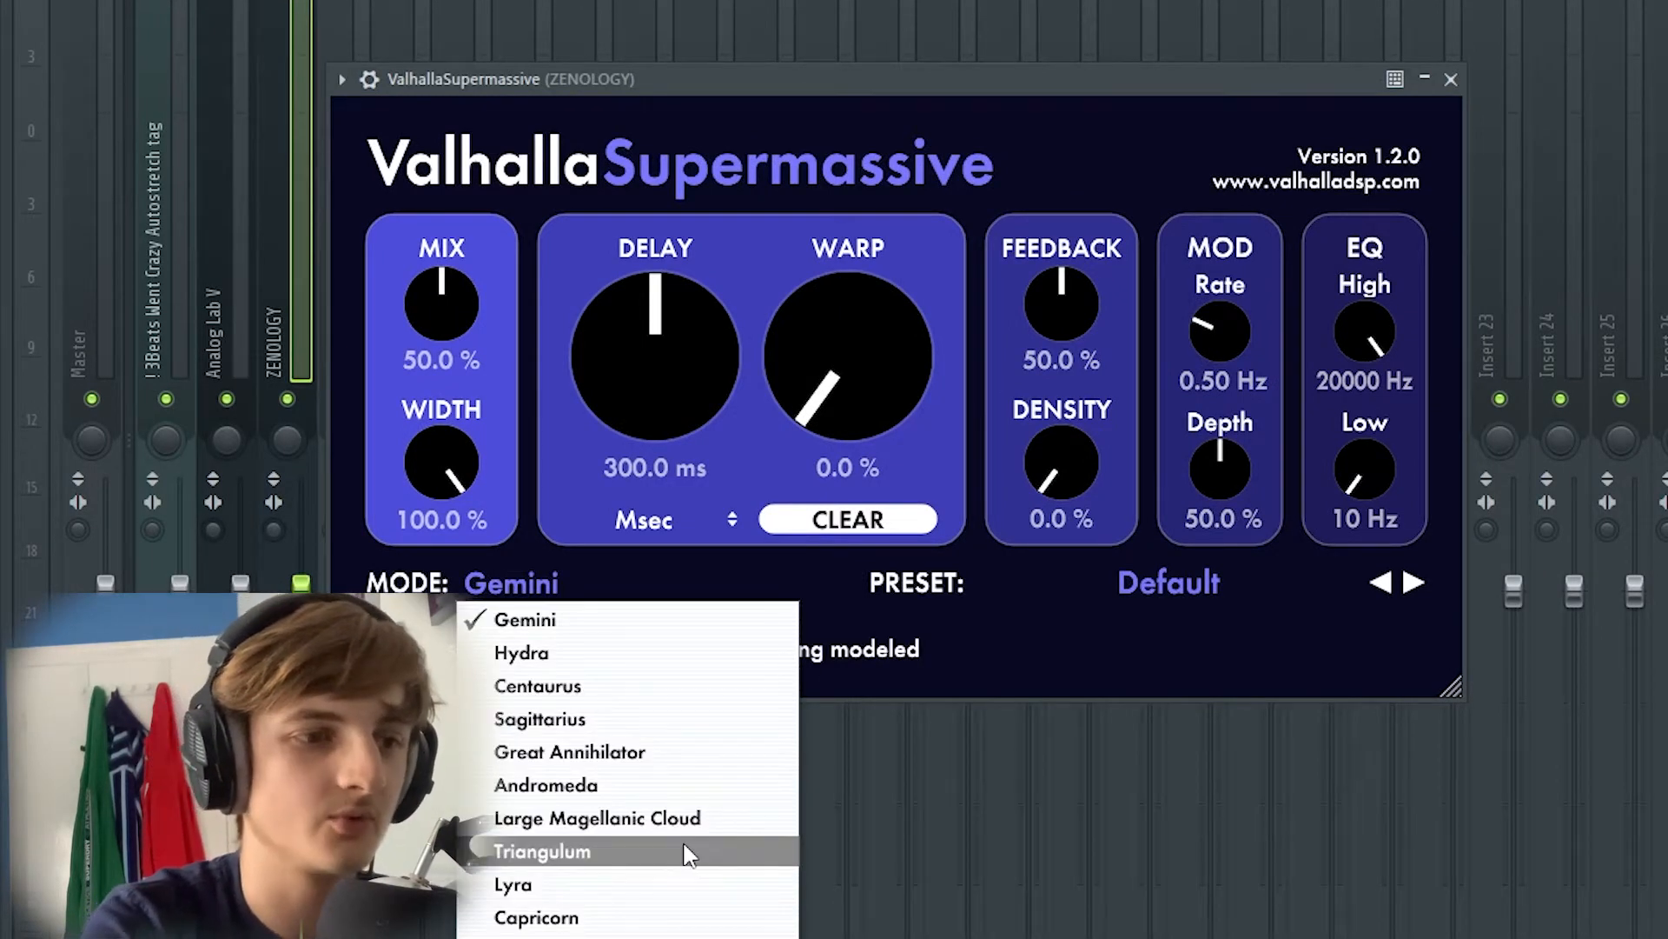
left_click(653, 850)
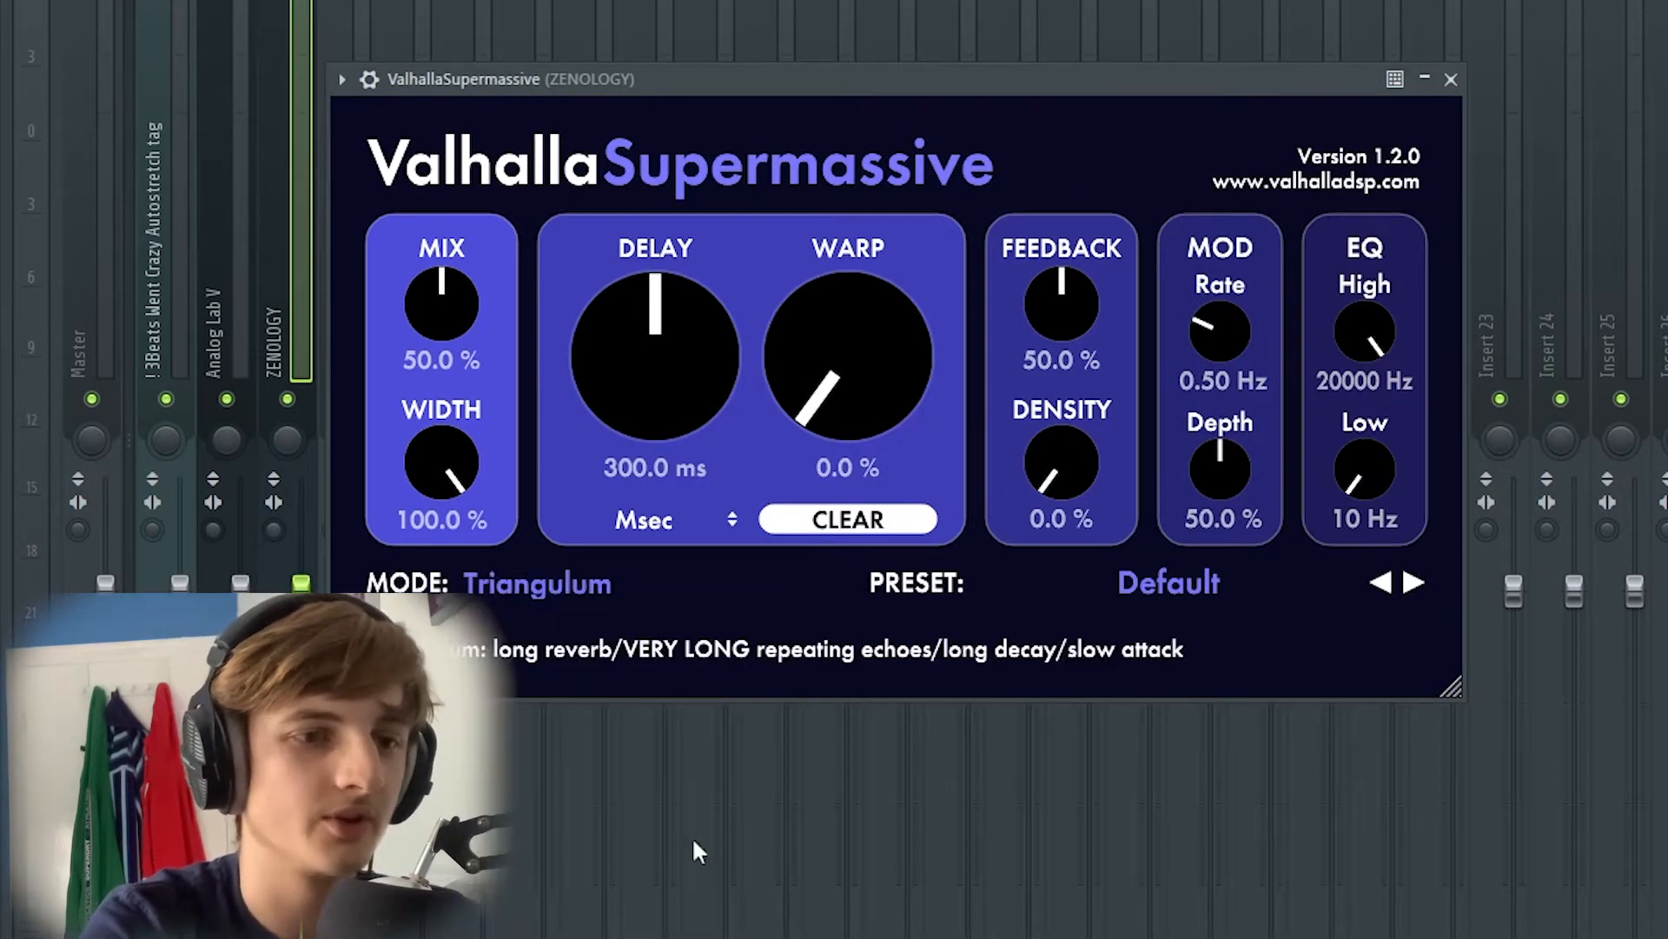
left_click(1214, 599)
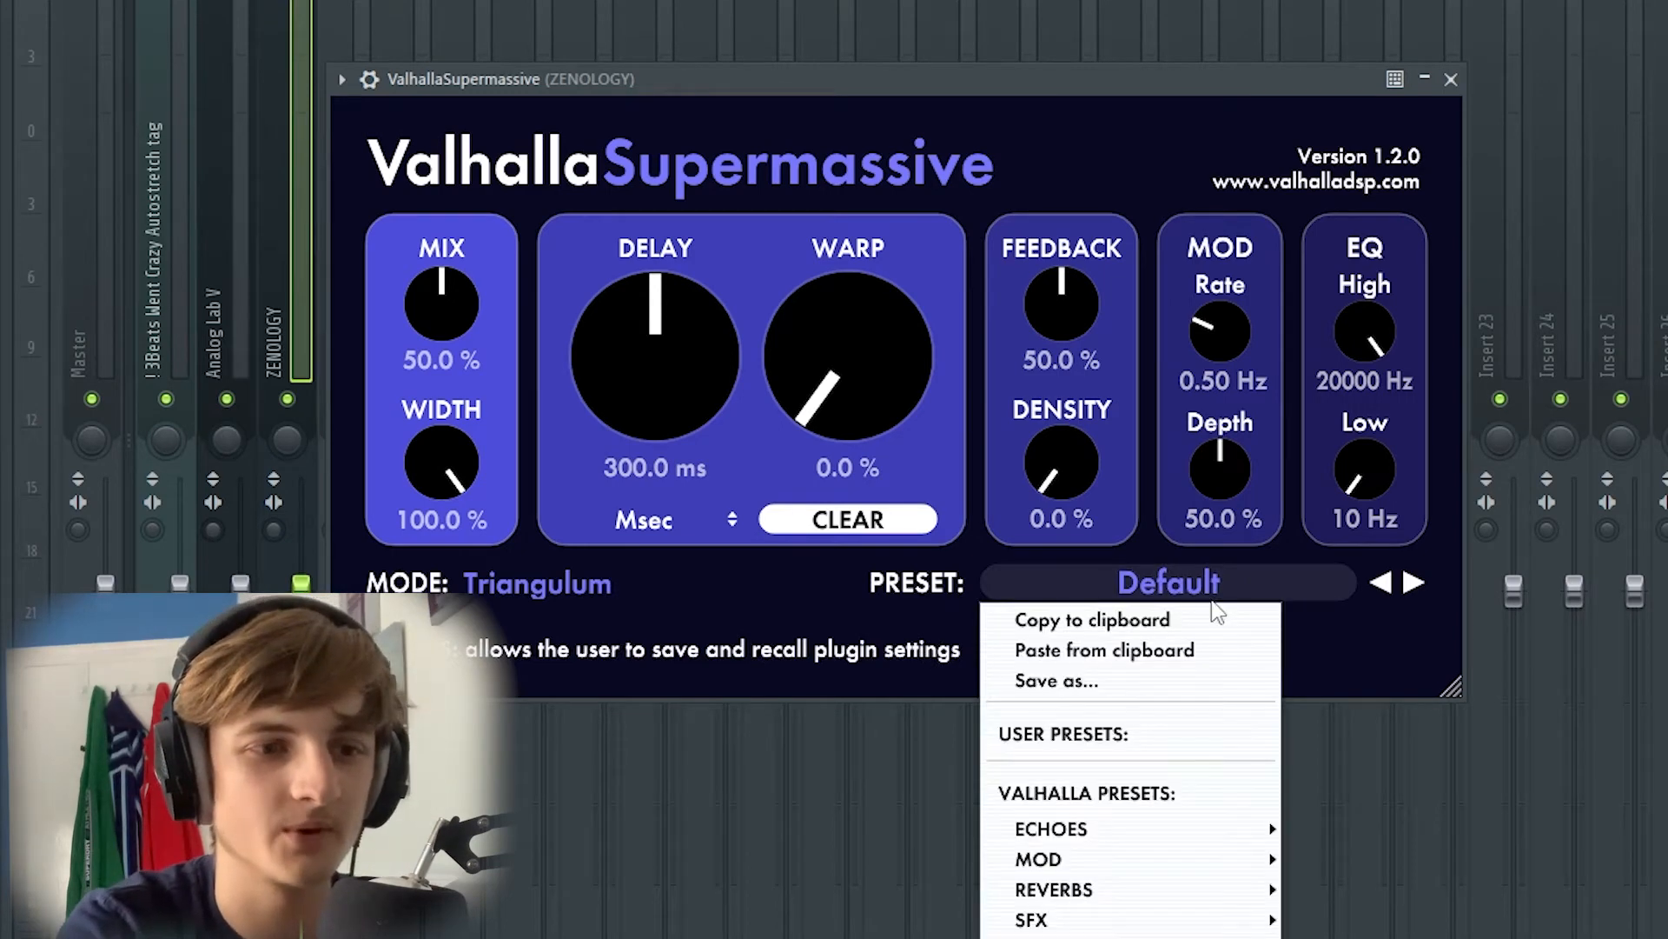
mouse_move(1130, 889)
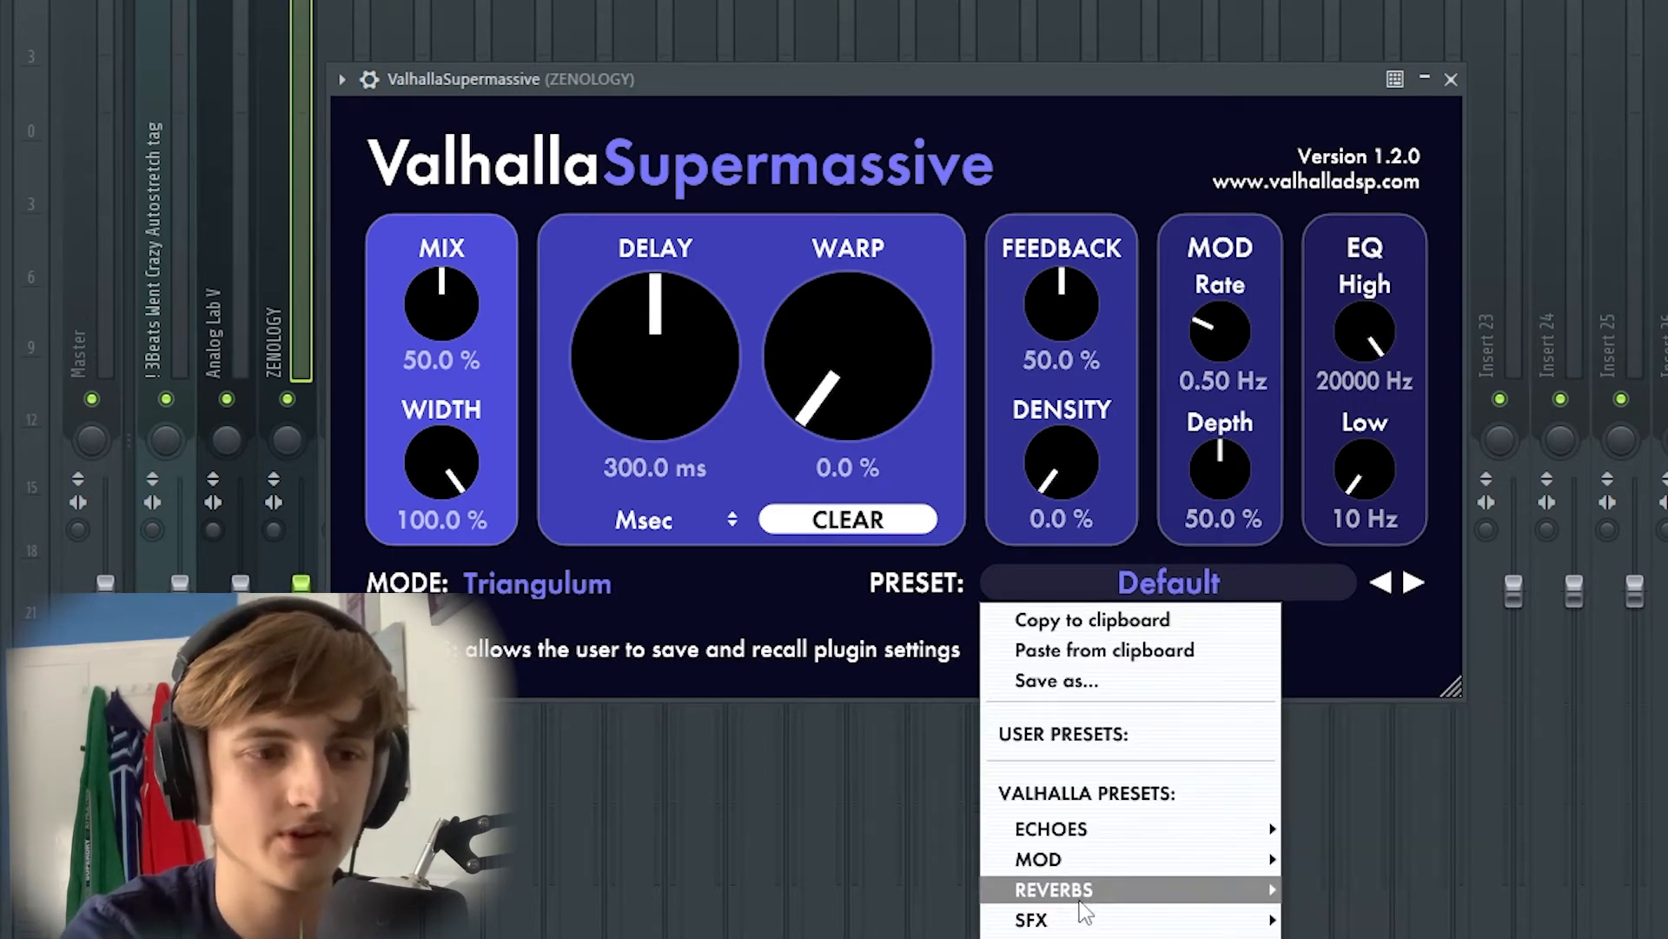
mouse_move(1357, 798)
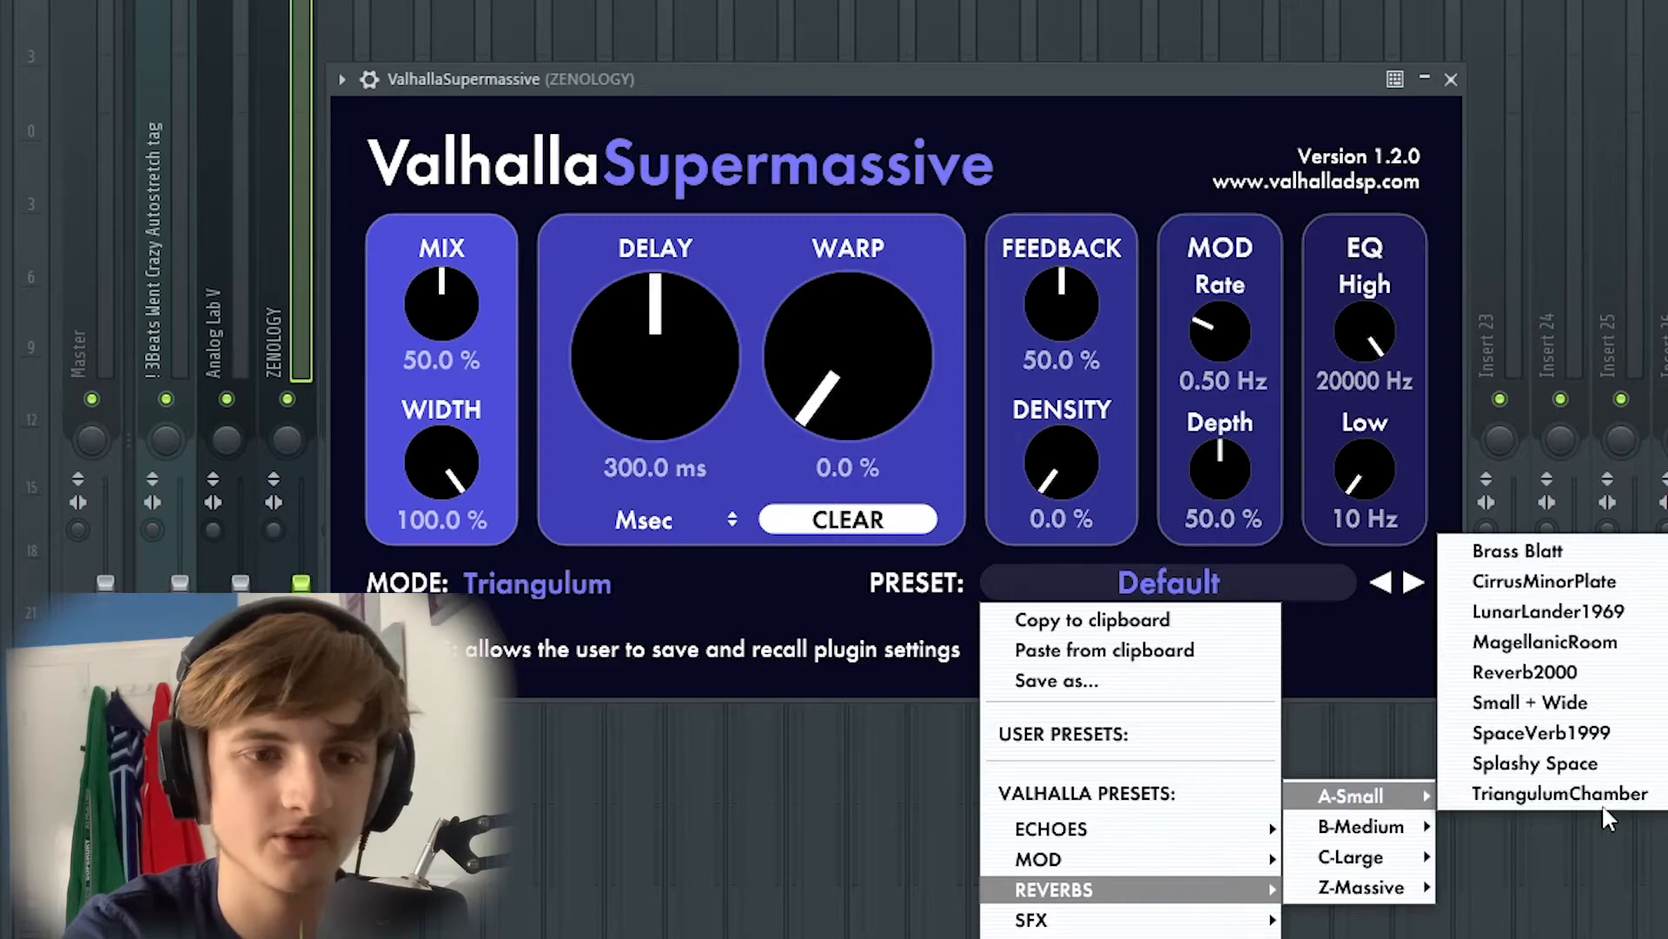
left_click(1560, 794)
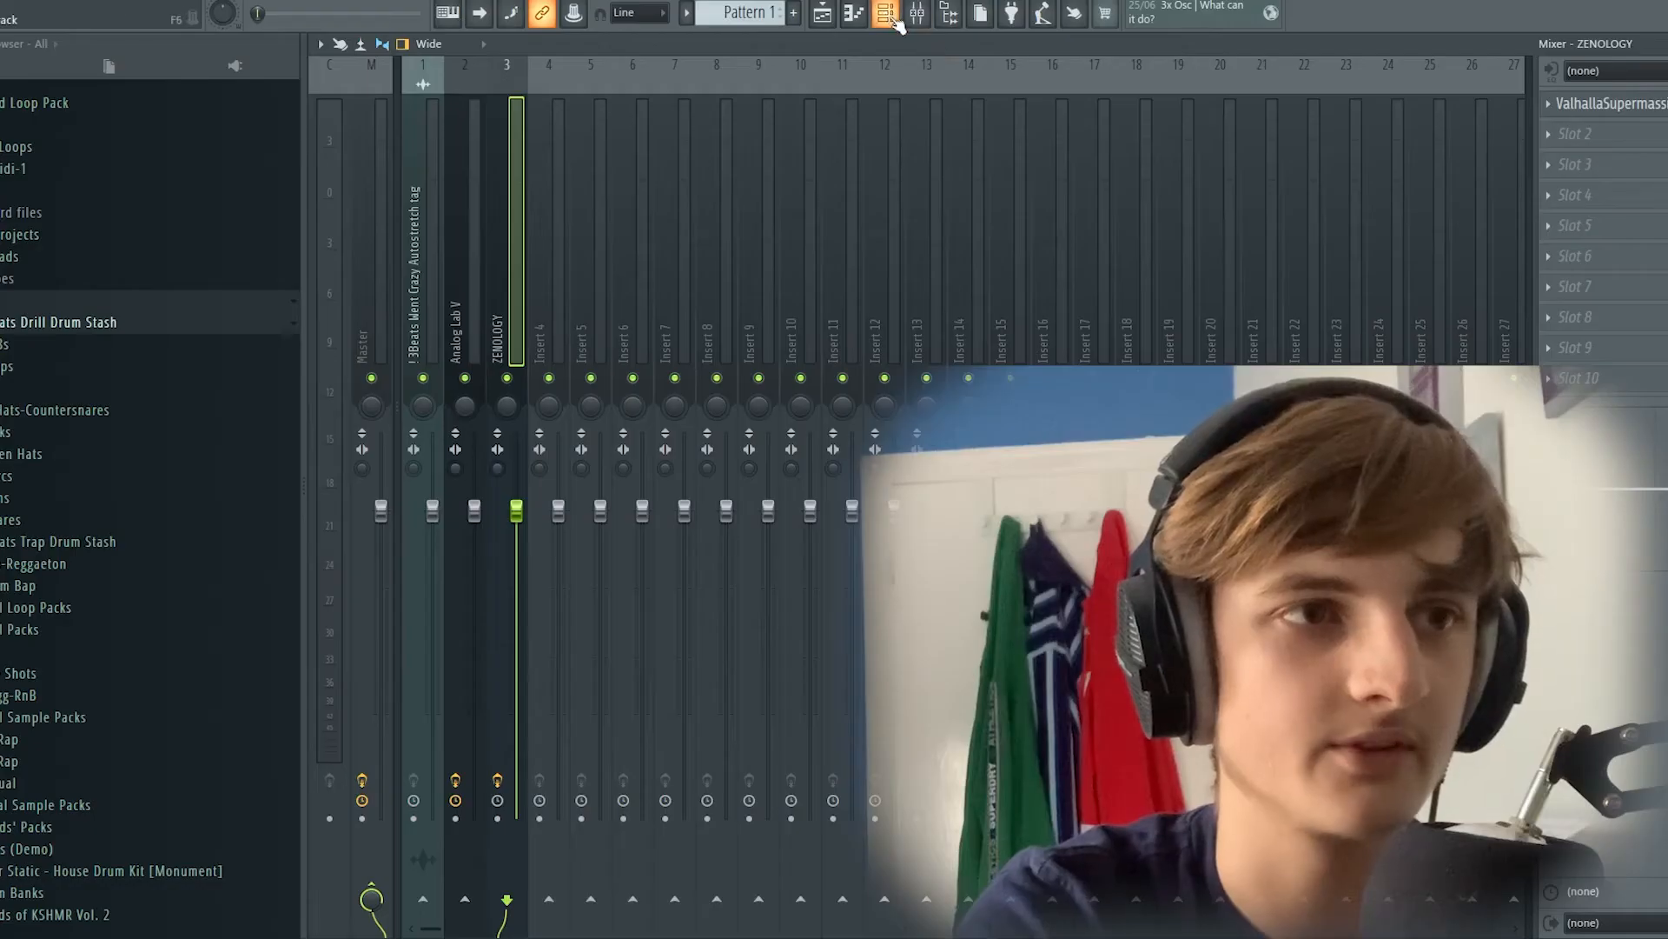
Step: Review the ValhallaSupermassive settings on the ZENOLOGY track while the pattern plays, and close the plugin
key("F6")
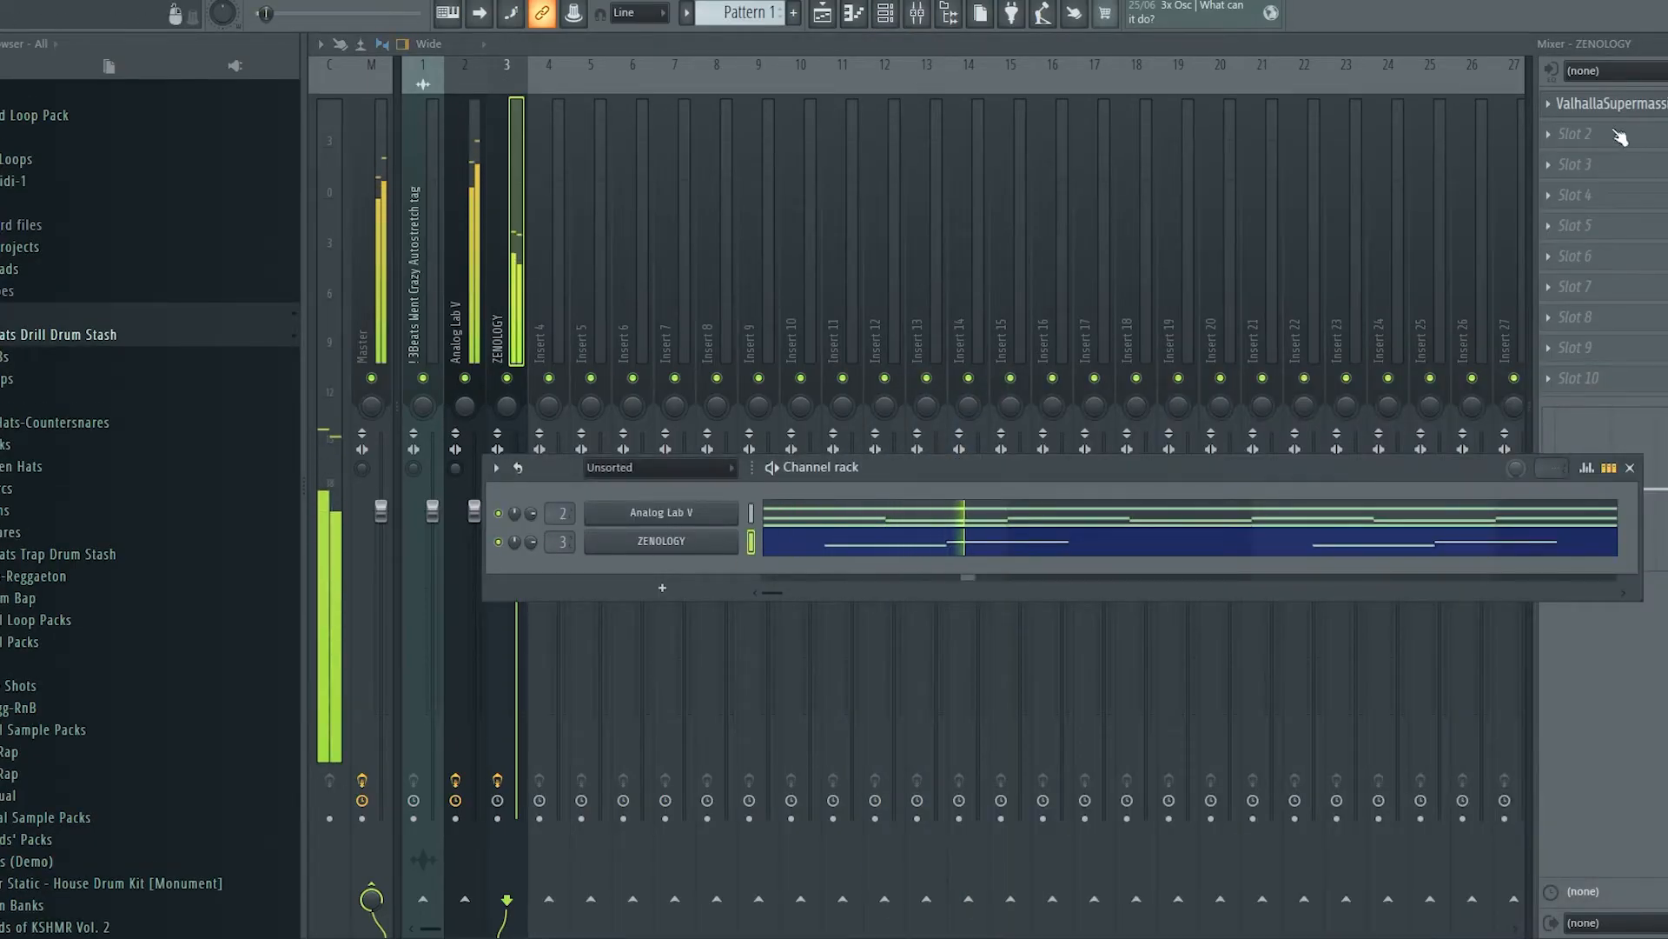
left_click(1569, 106)
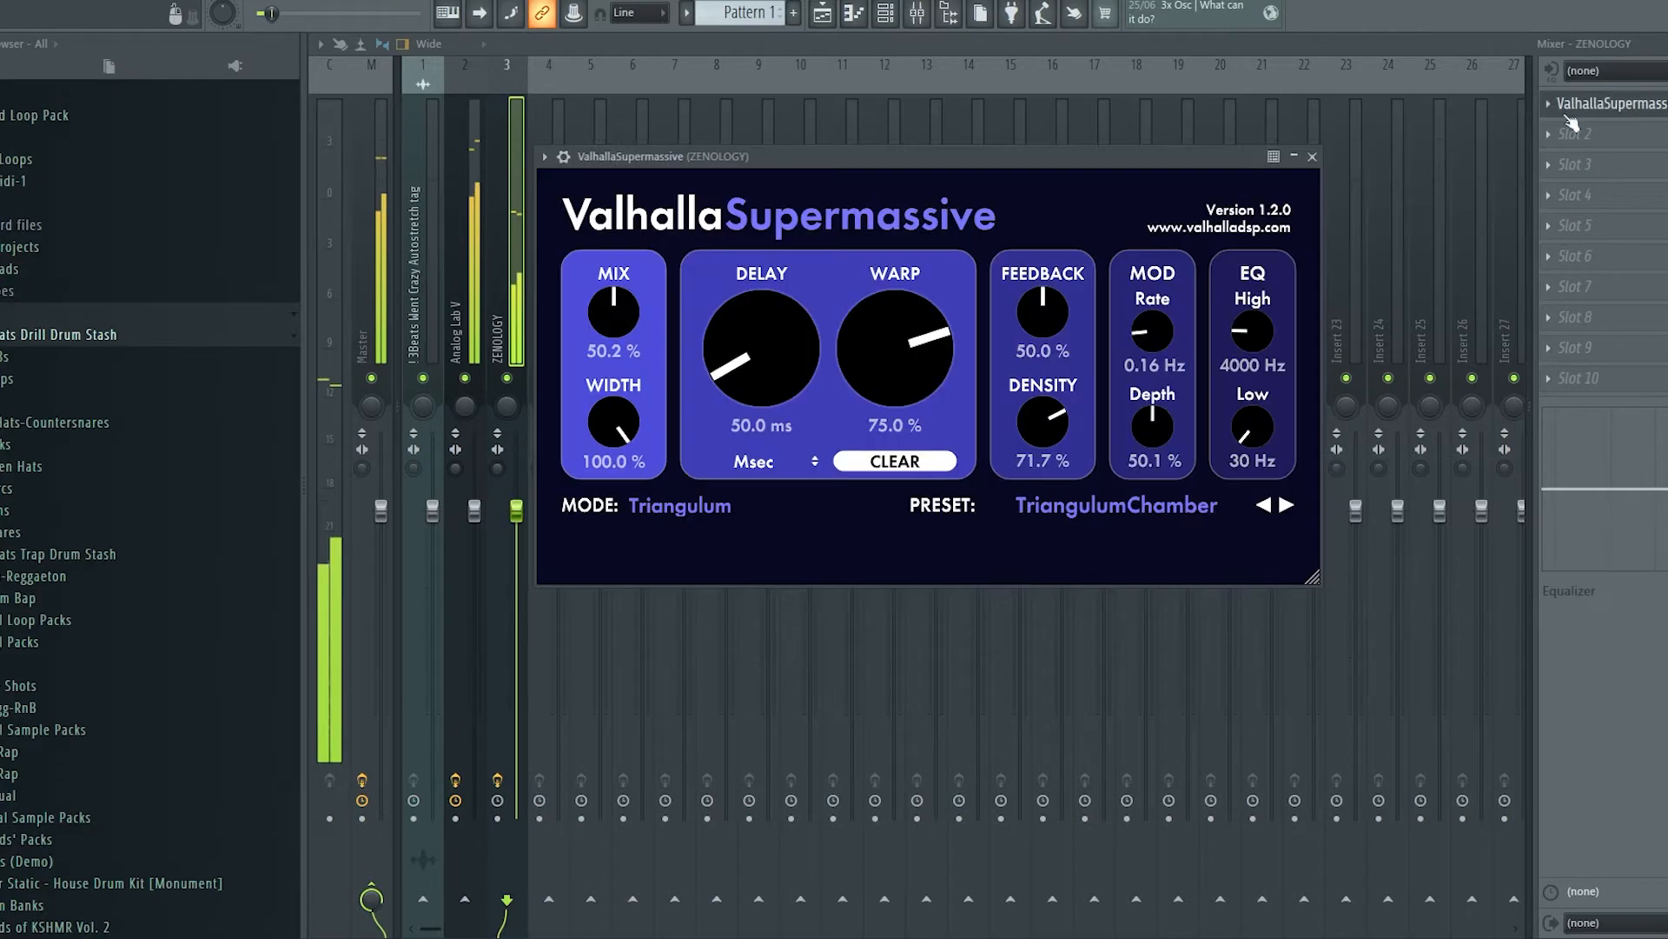
left_click(1313, 157)
left_click(1599, 134)
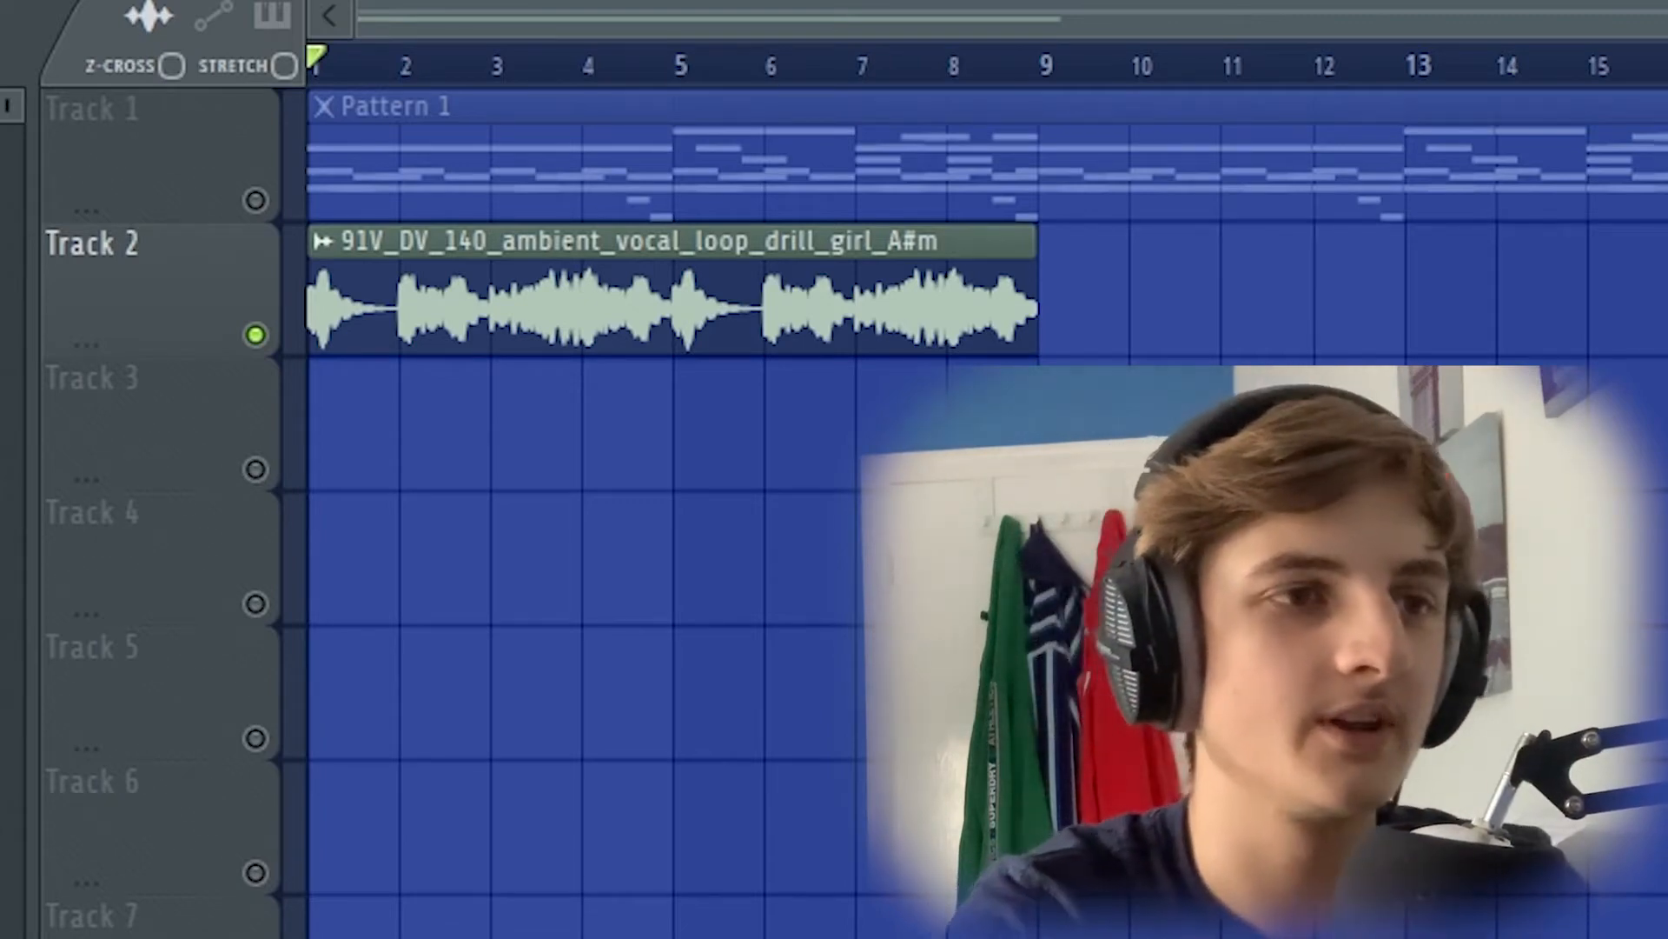
Step: Insert Fresh Air in the first effect slot of the vocal loop's mixer track and link its Mid Air and High Air controls
key("space")
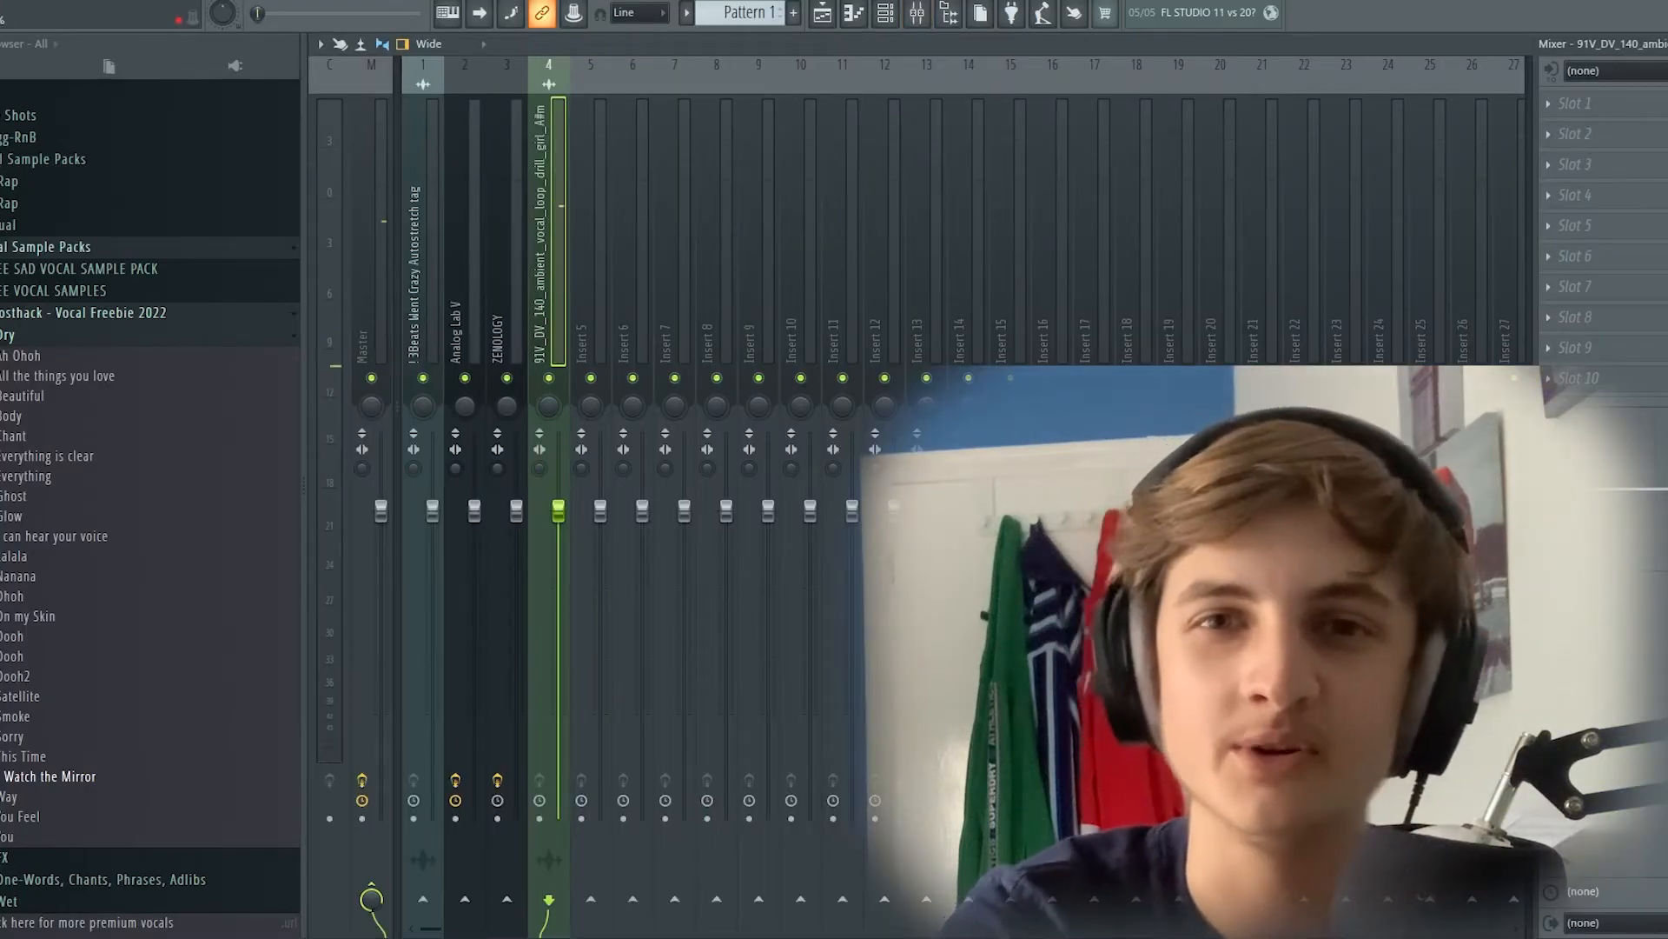
left_click(1574, 103)
mouse_move(1558, 129)
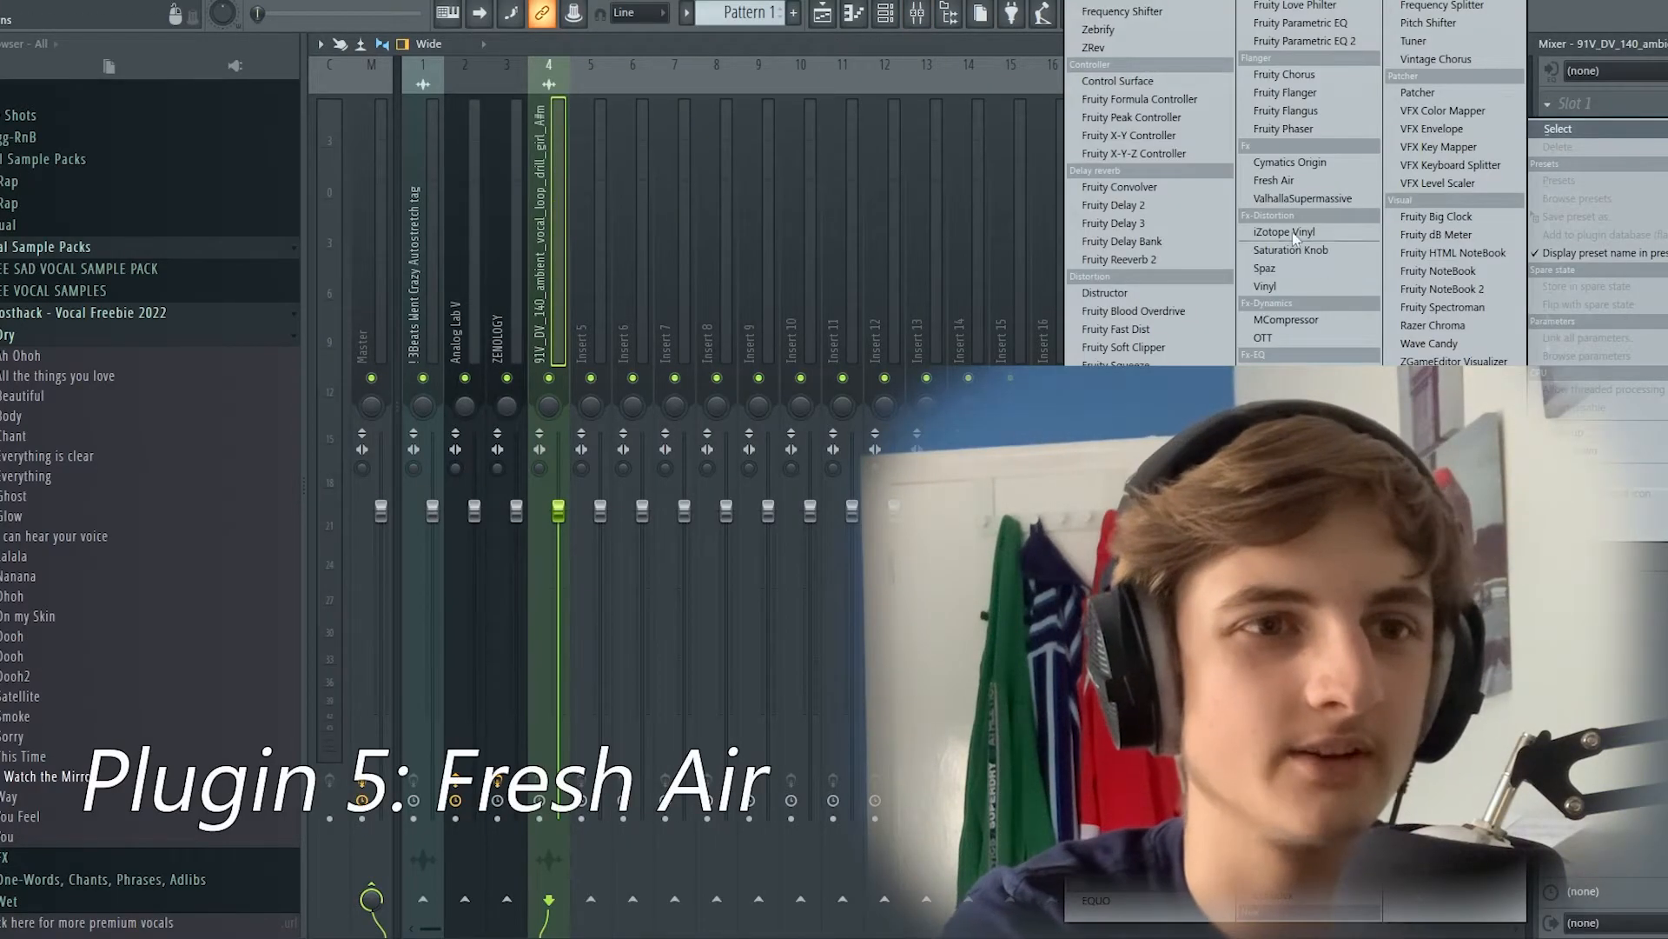
left_click(1274, 180)
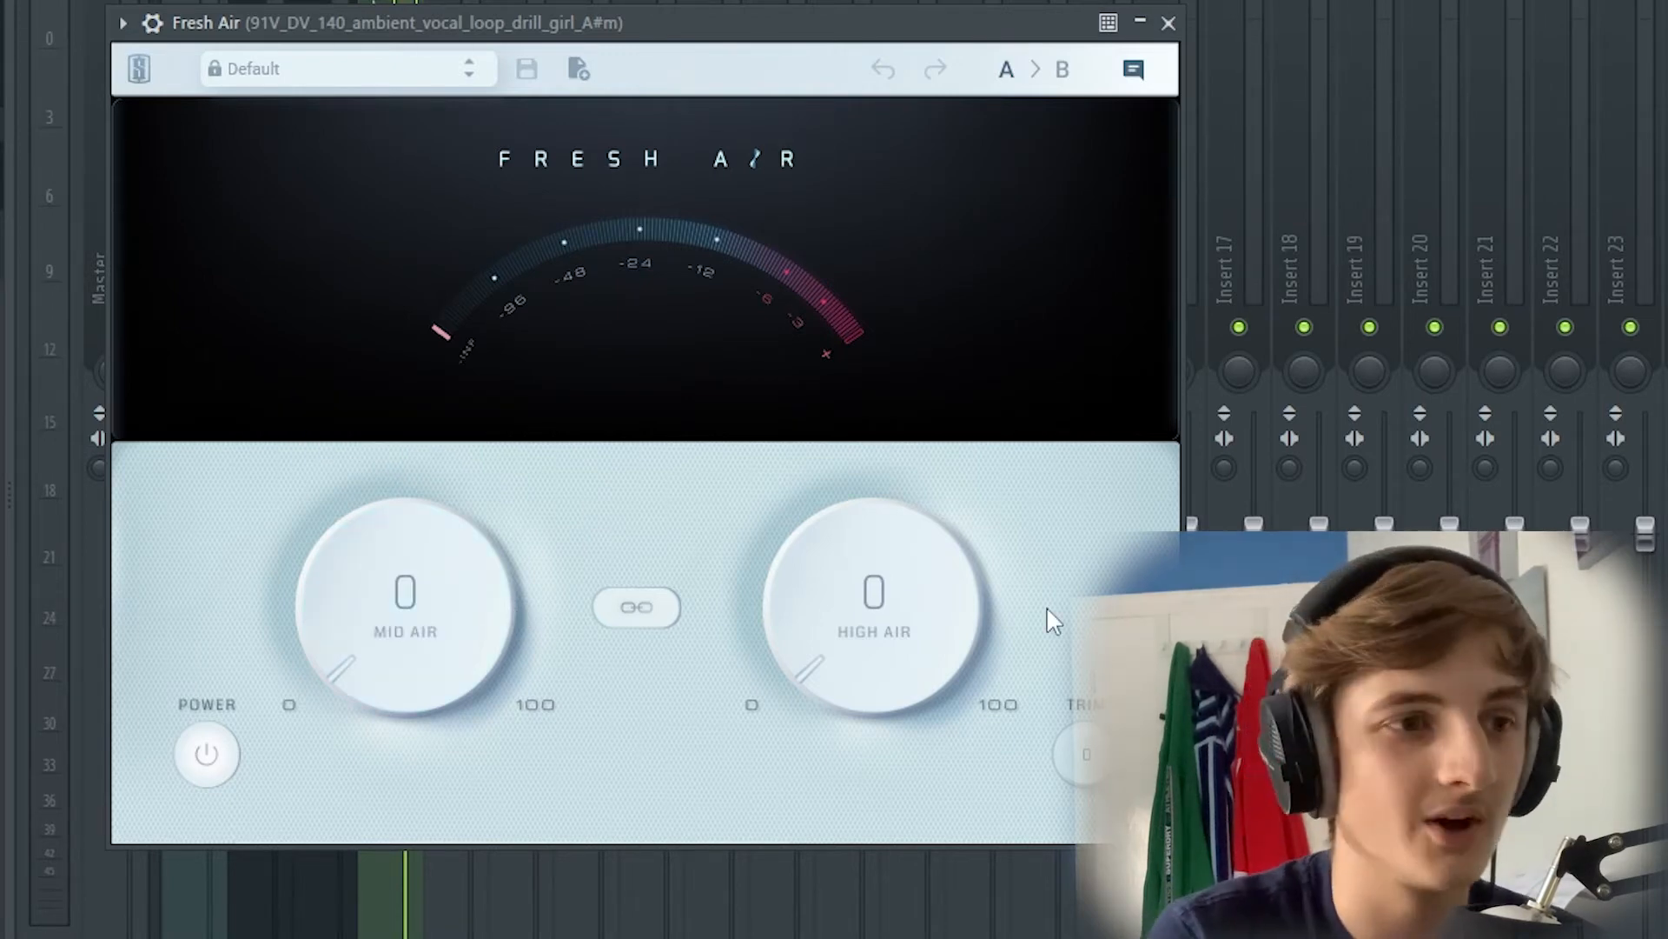
left_click(643, 633)
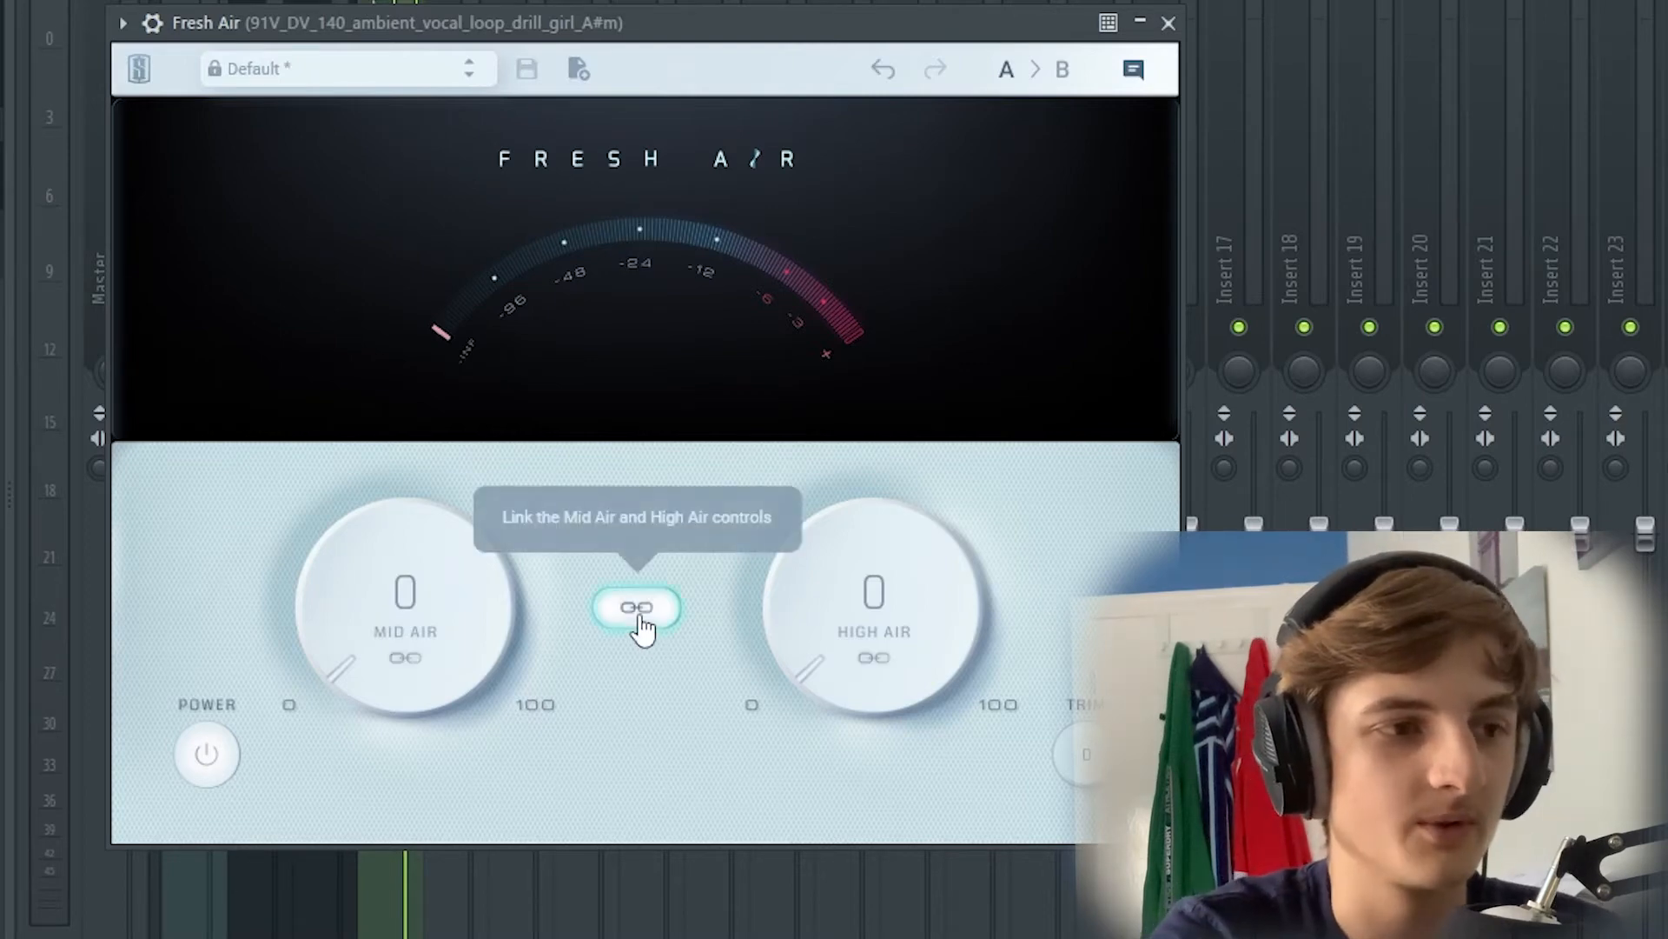
Step: Reopen Fresh Air on the vocal loop's mixer track and unlink its Mid Air and High Air controls
mouse_move(402, 647)
left_mouse_down()
mouse_move(372, 566)
mouse_move(406, 305)
mouse_move(375, 665)
left_mouse_up()
left_click(637, 607)
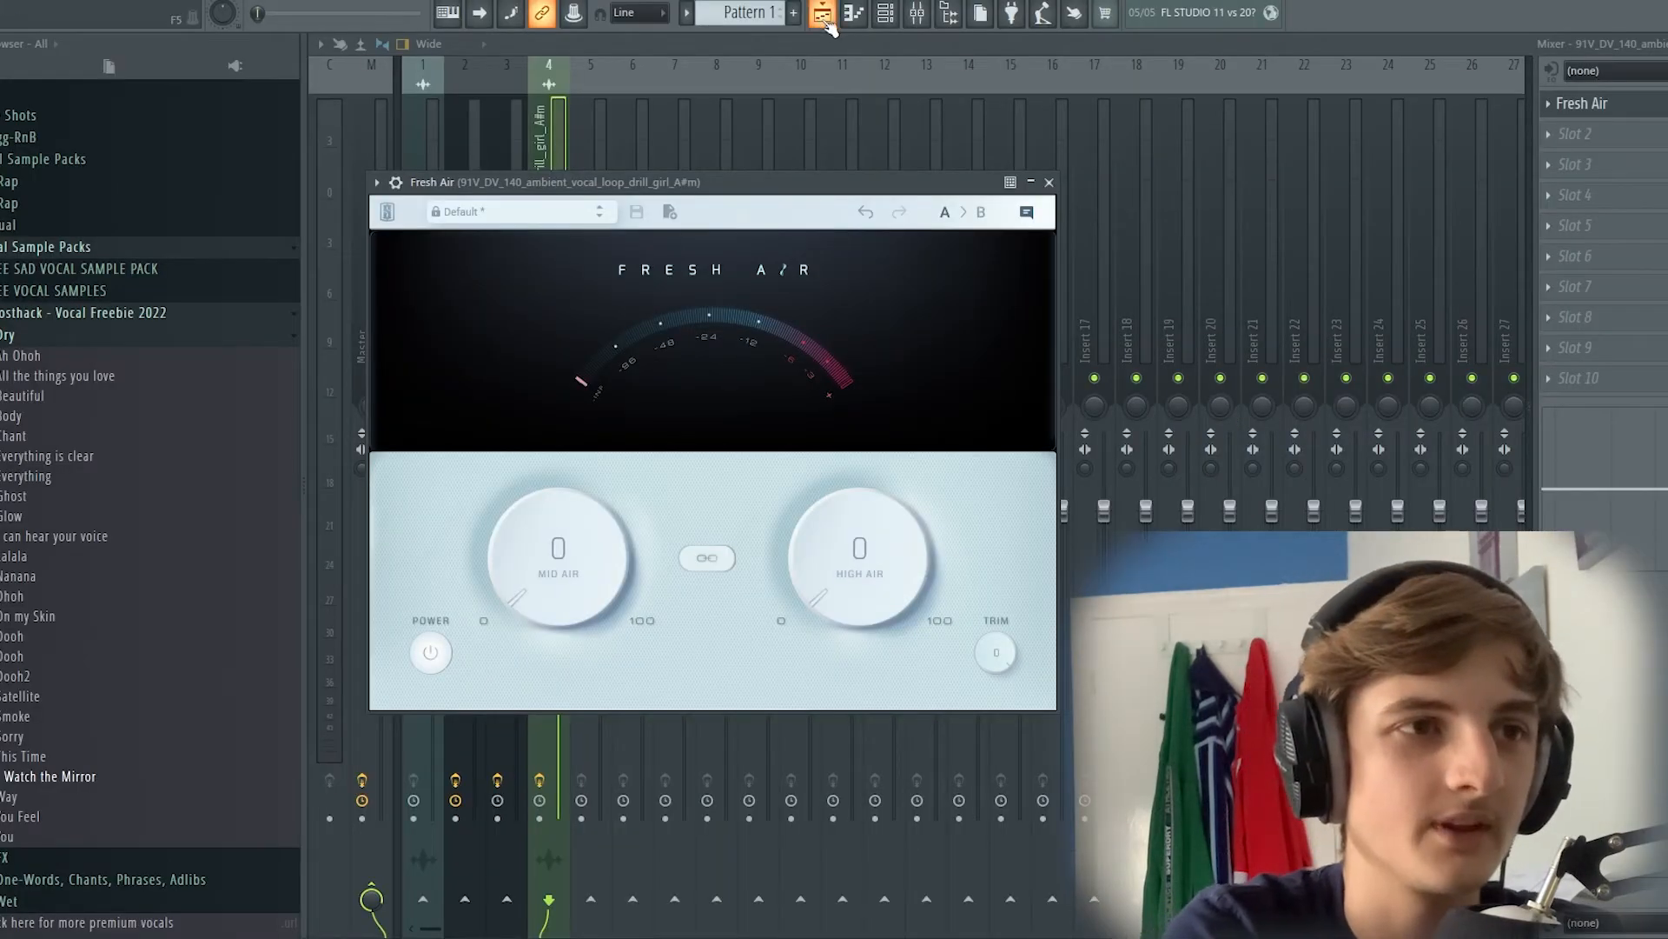
left_click(824, 17)
left_click(921, 12)
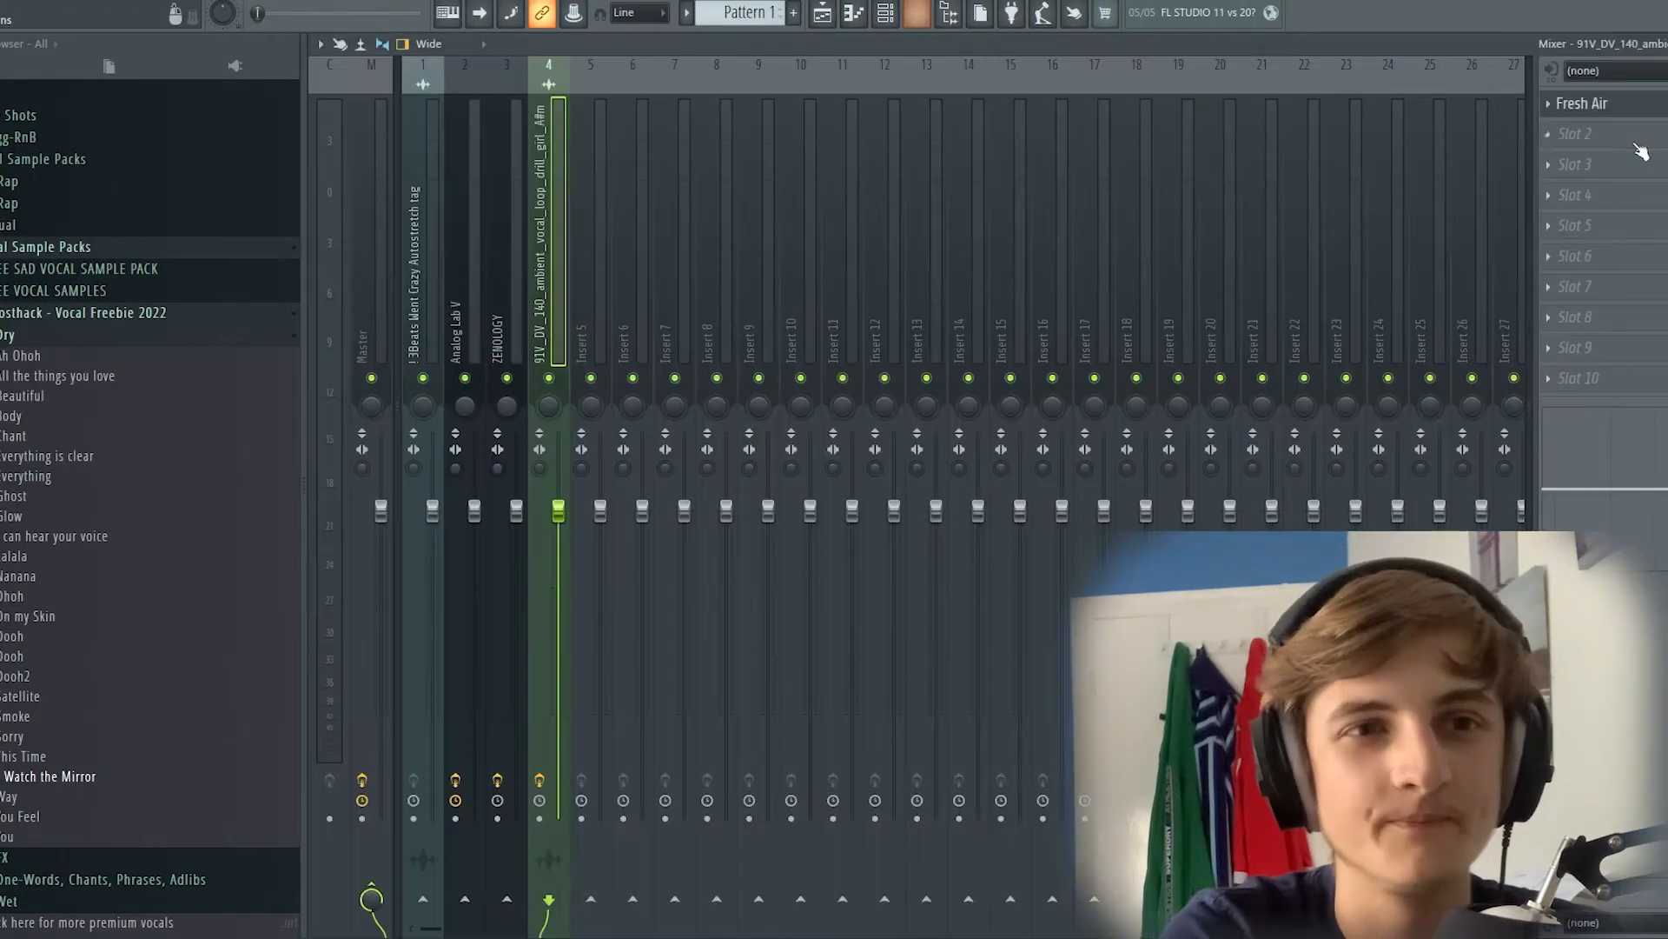
left_click(1634, 112)
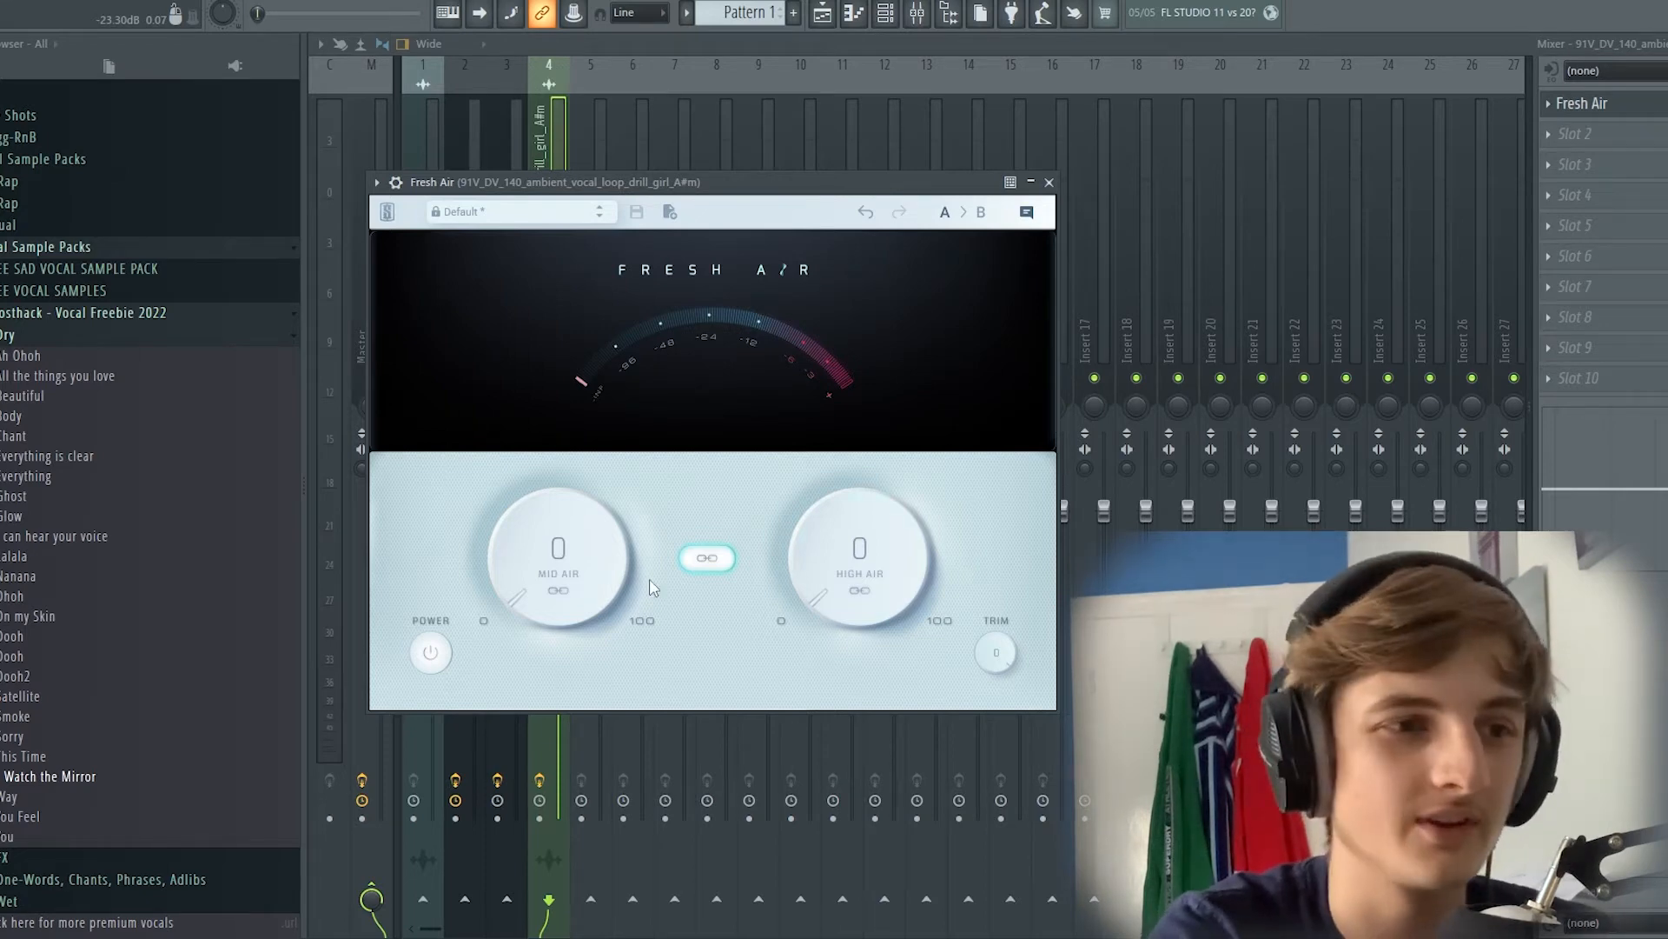
left_click(704, 565)
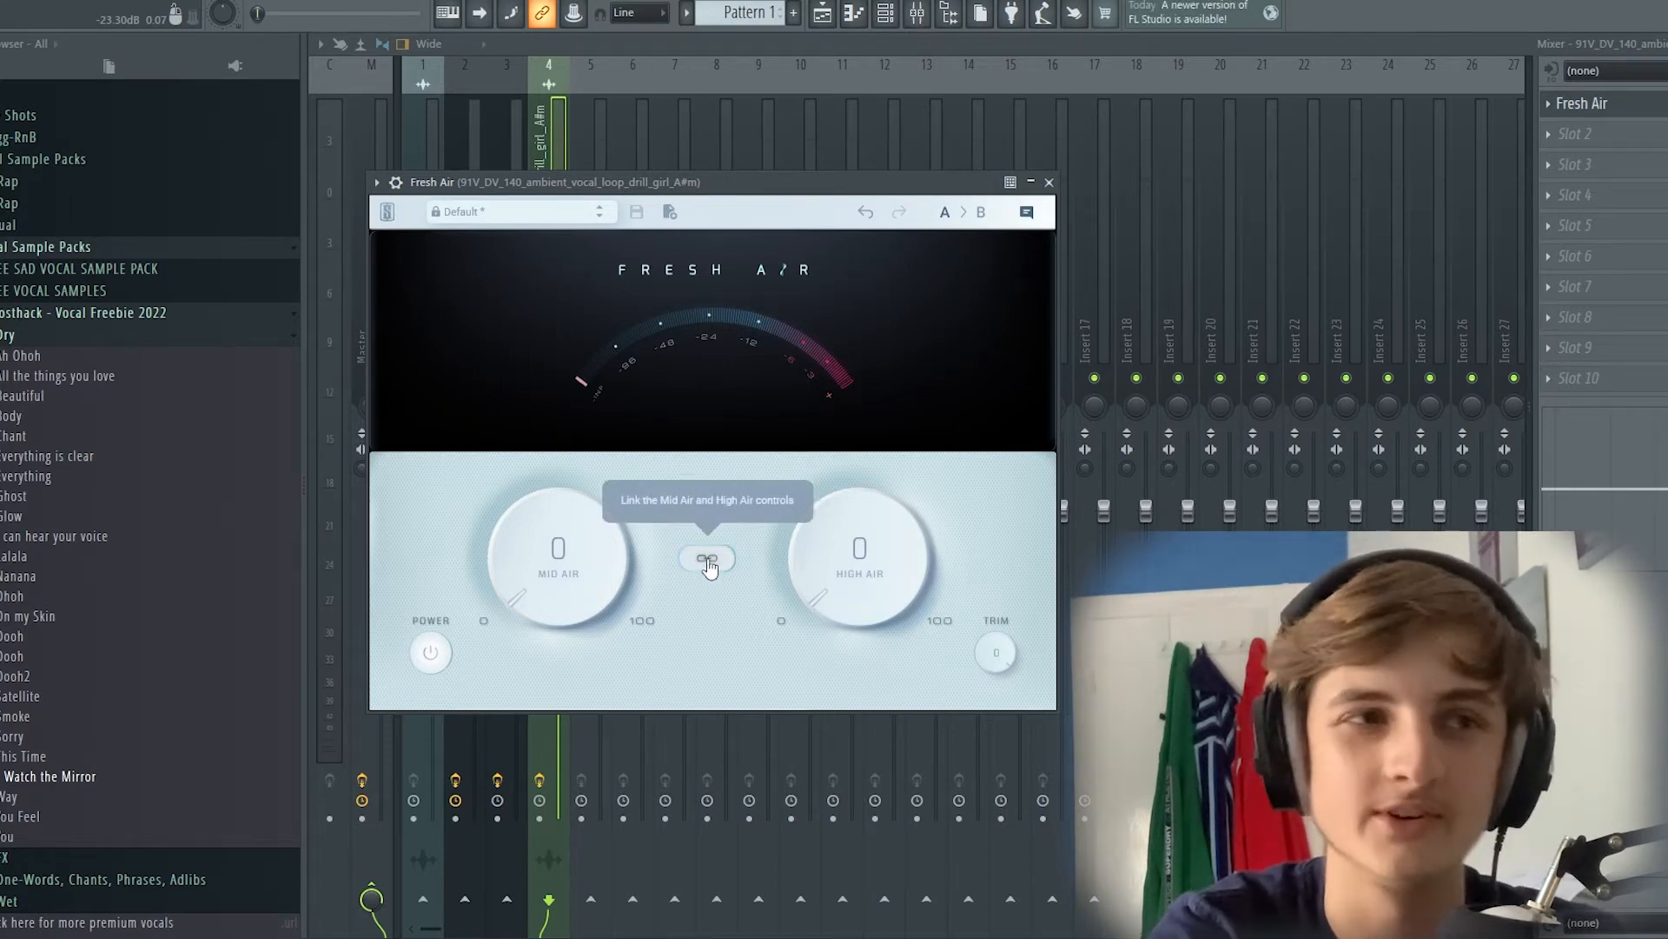
Step: Set High Air to 41 and Mid Air to 47 in Fresh Air while the vocal loop plays, and close the plugin
left_click_drag(817, 599, 830, 398)
left_click_drag(828, 392, 823, 428)
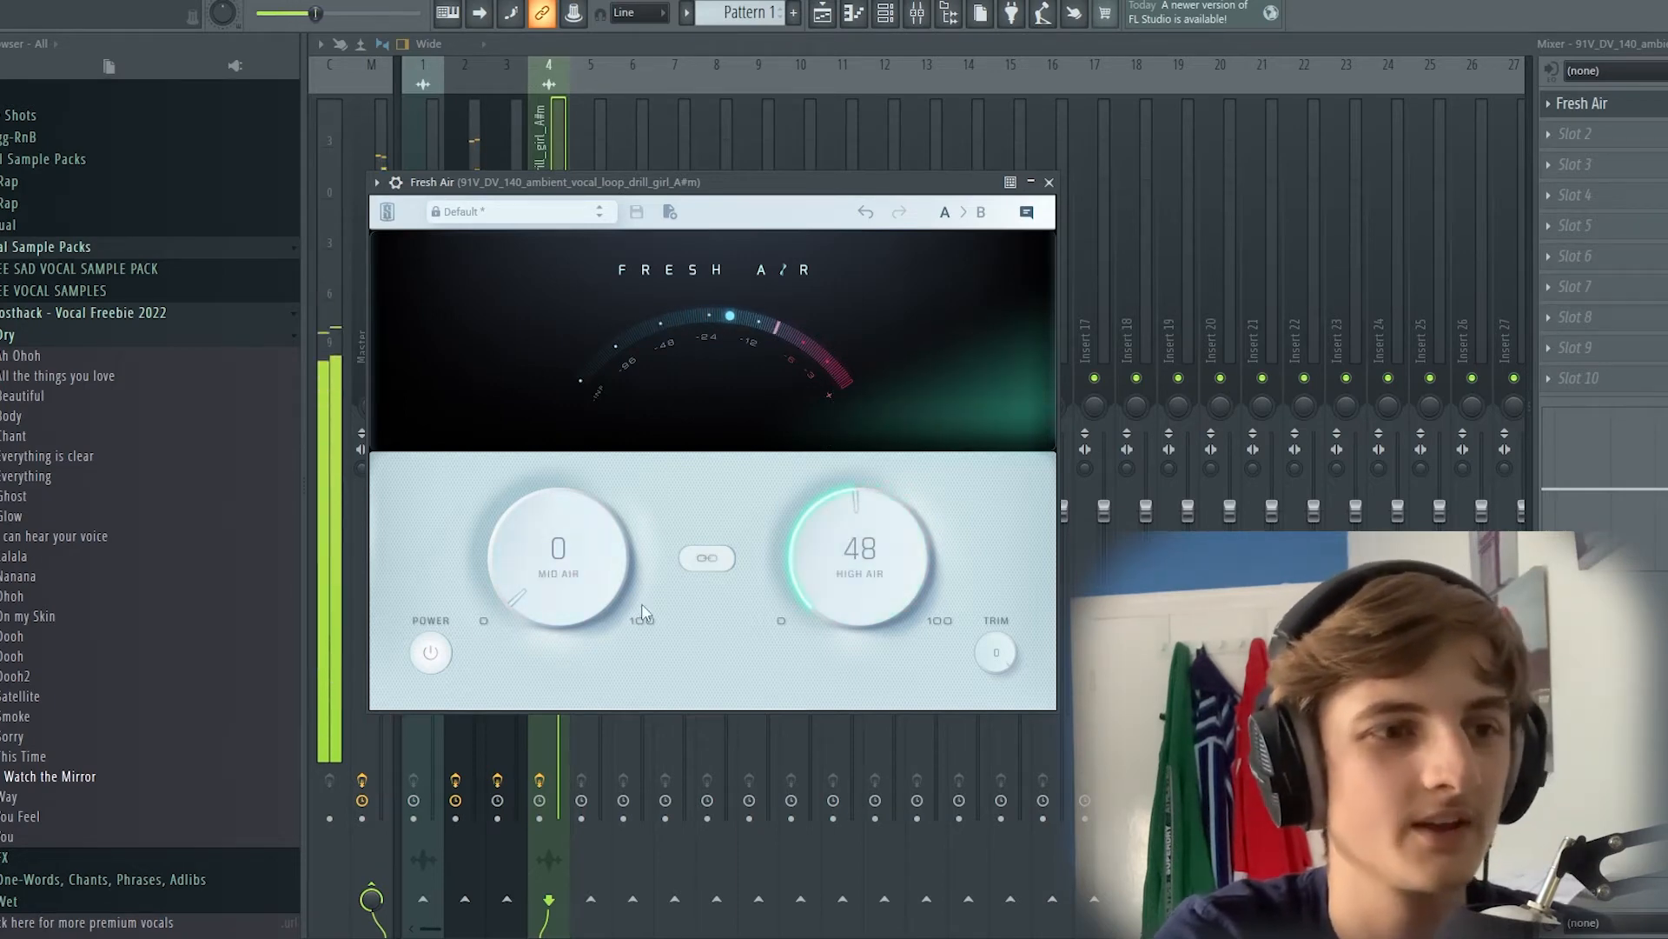
left_click_drag(833, 541, 834, 563)
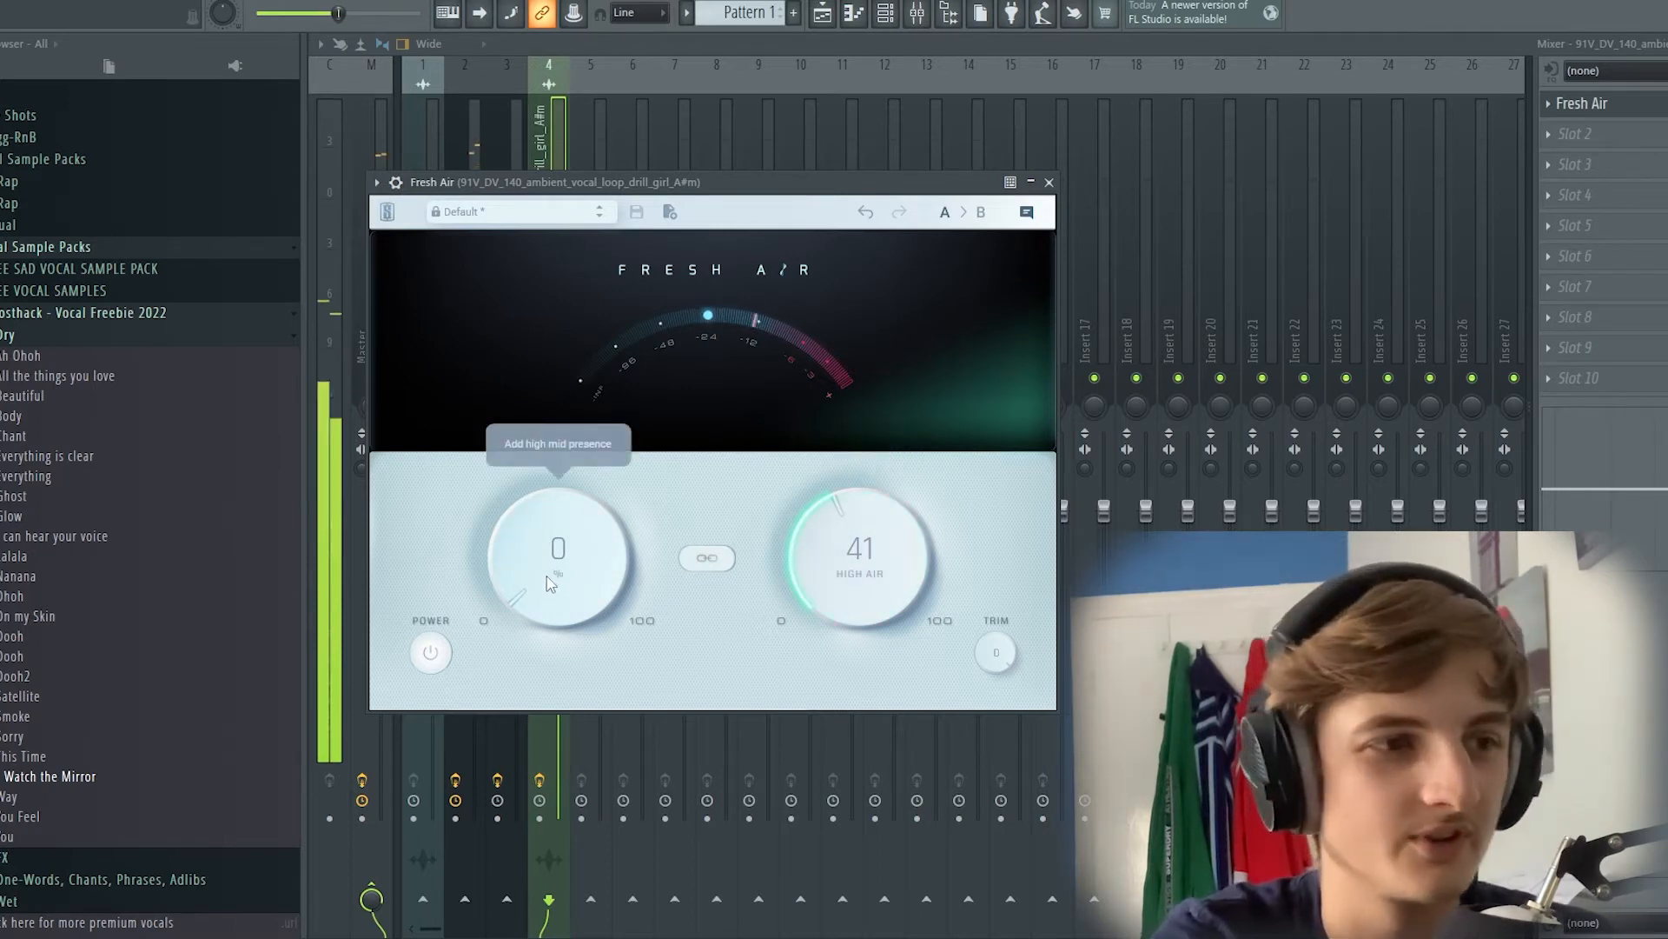
left_click_drag(542, 577, 540, 363)
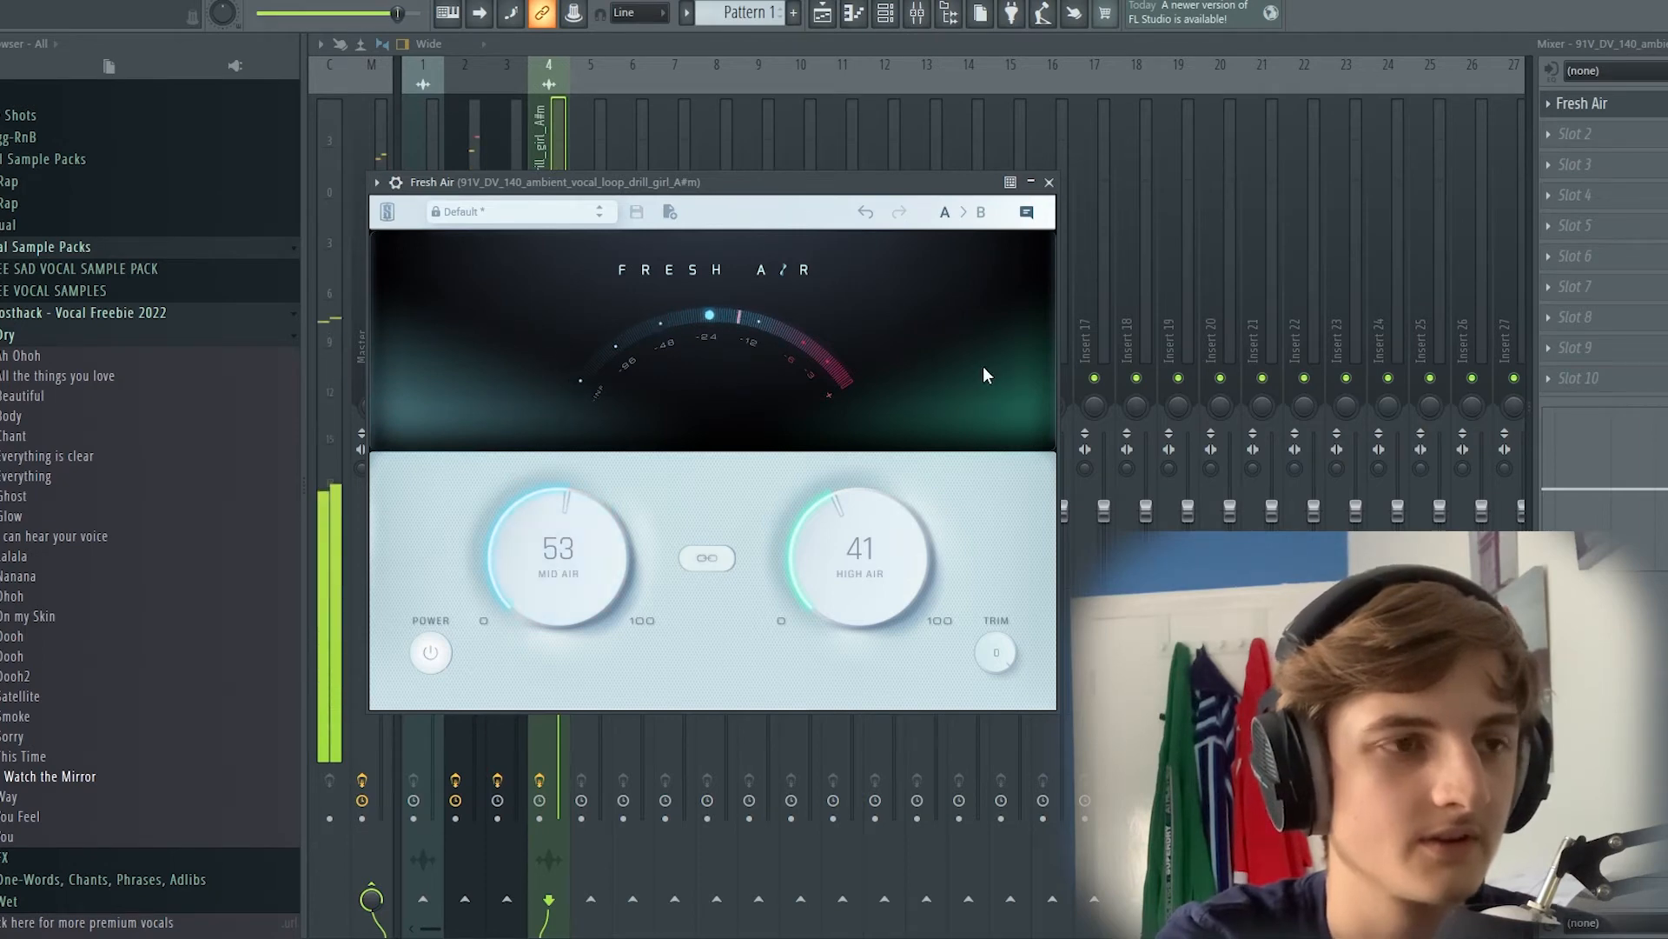
left_click_drag(536, 548, 539, 564)
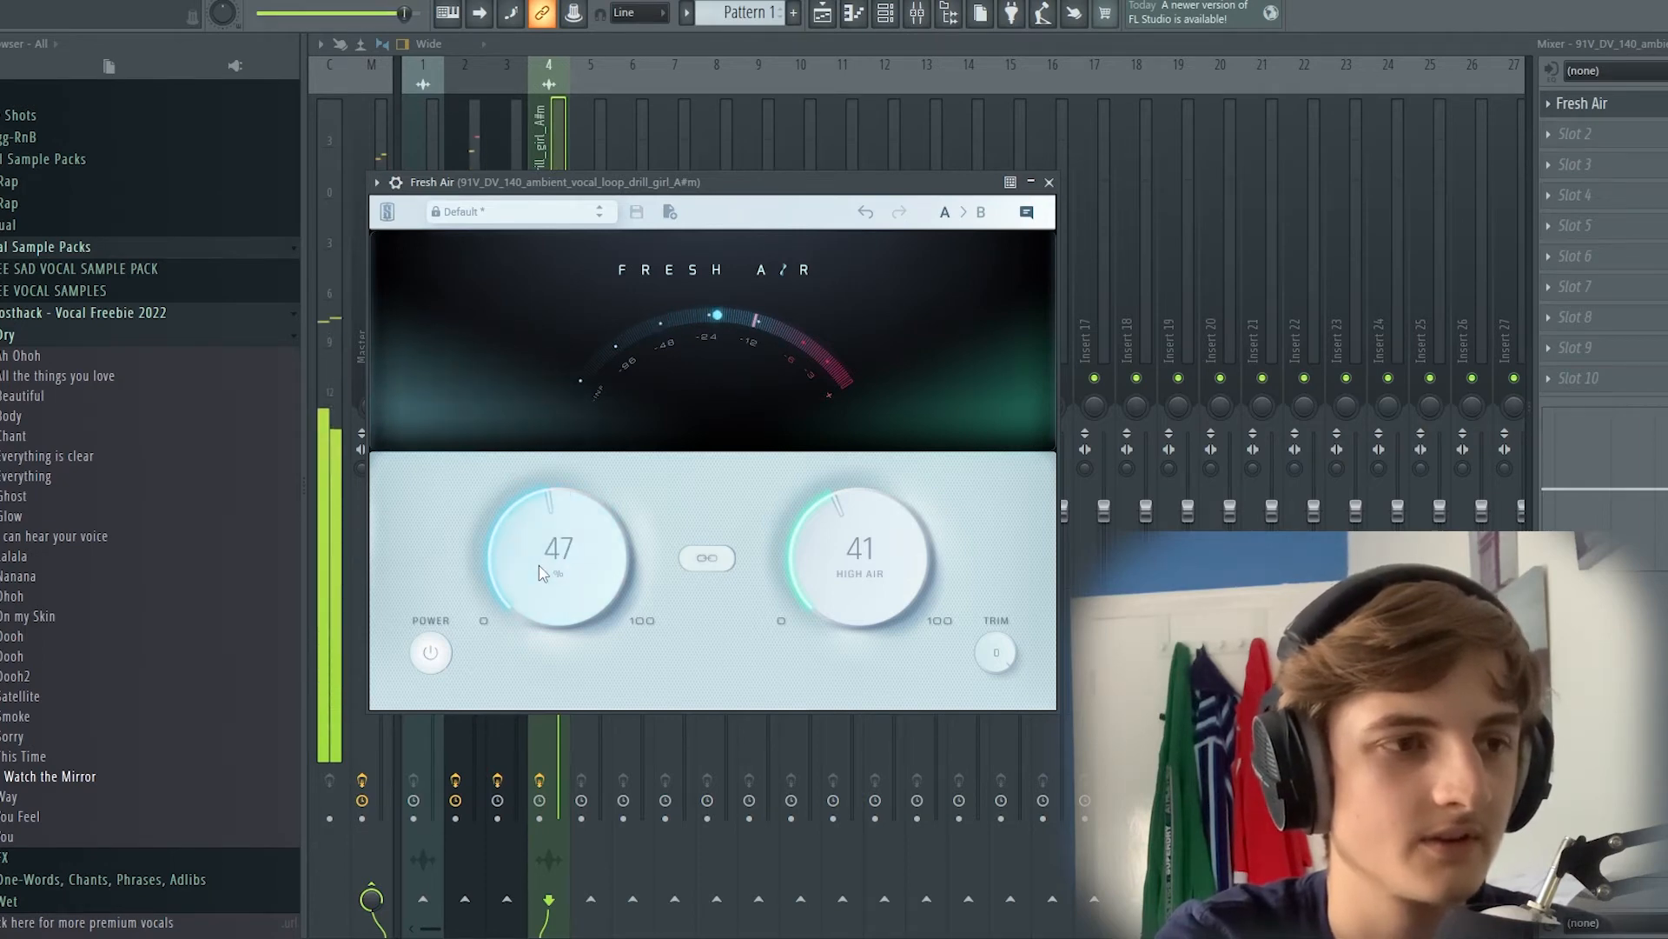
left_click(1049, 182)
Step: Browse the FLEX sound packs, trying Synthesizer Science and selecting the bass guitars pack
left_click(821, 15)
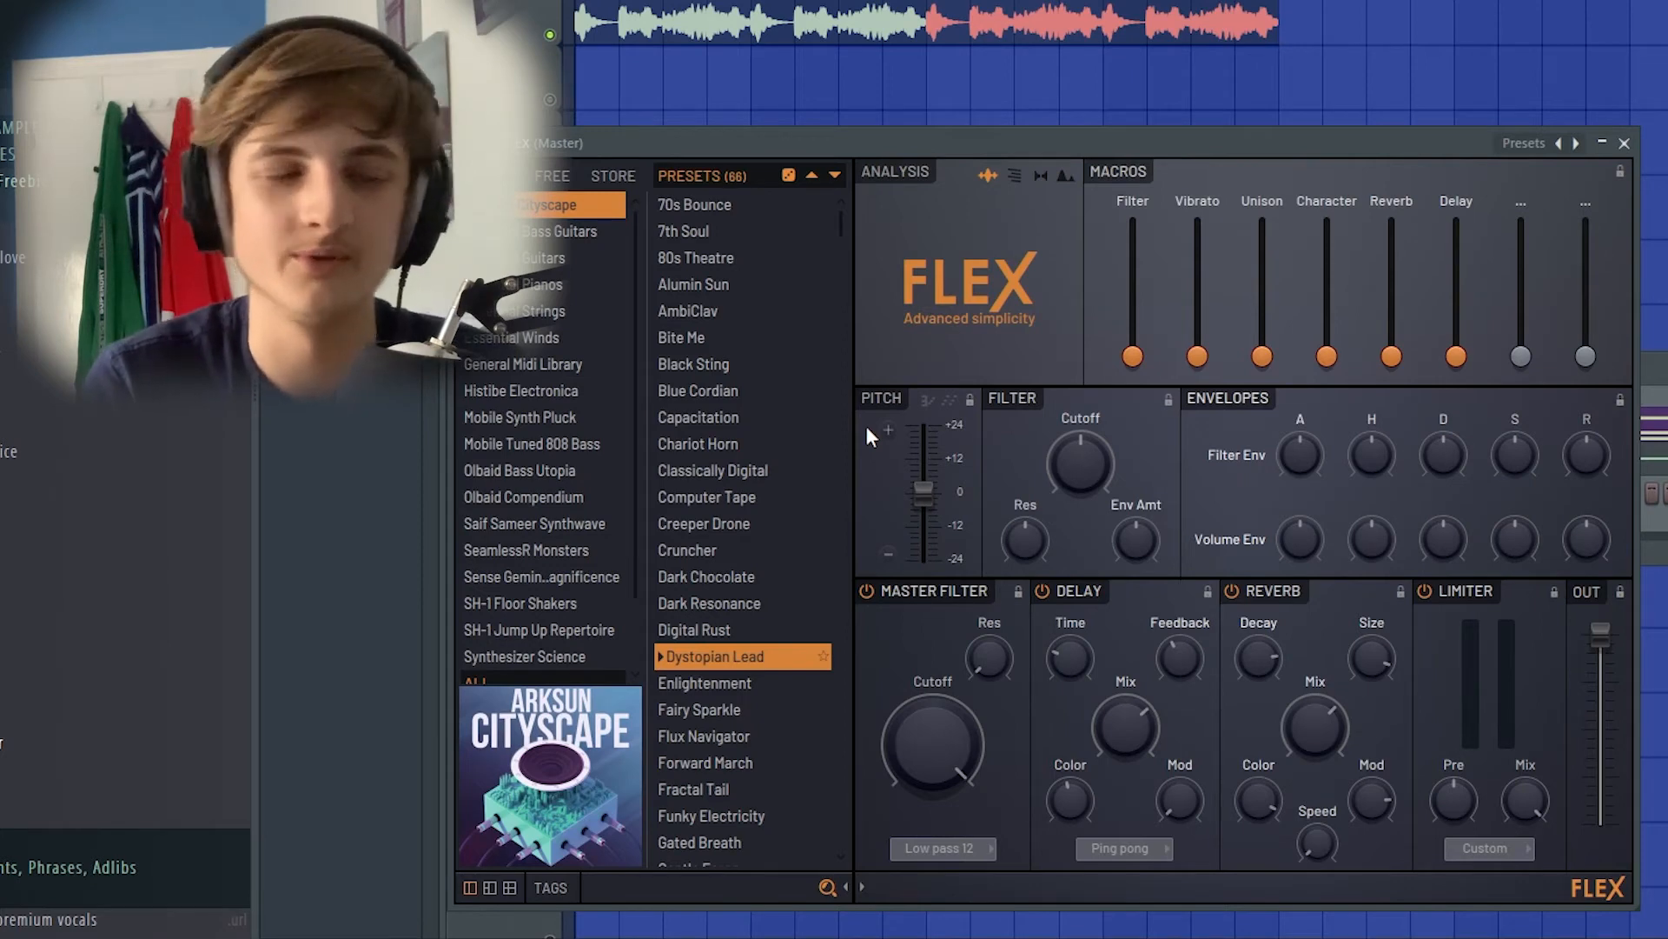
left_click(538, 656)
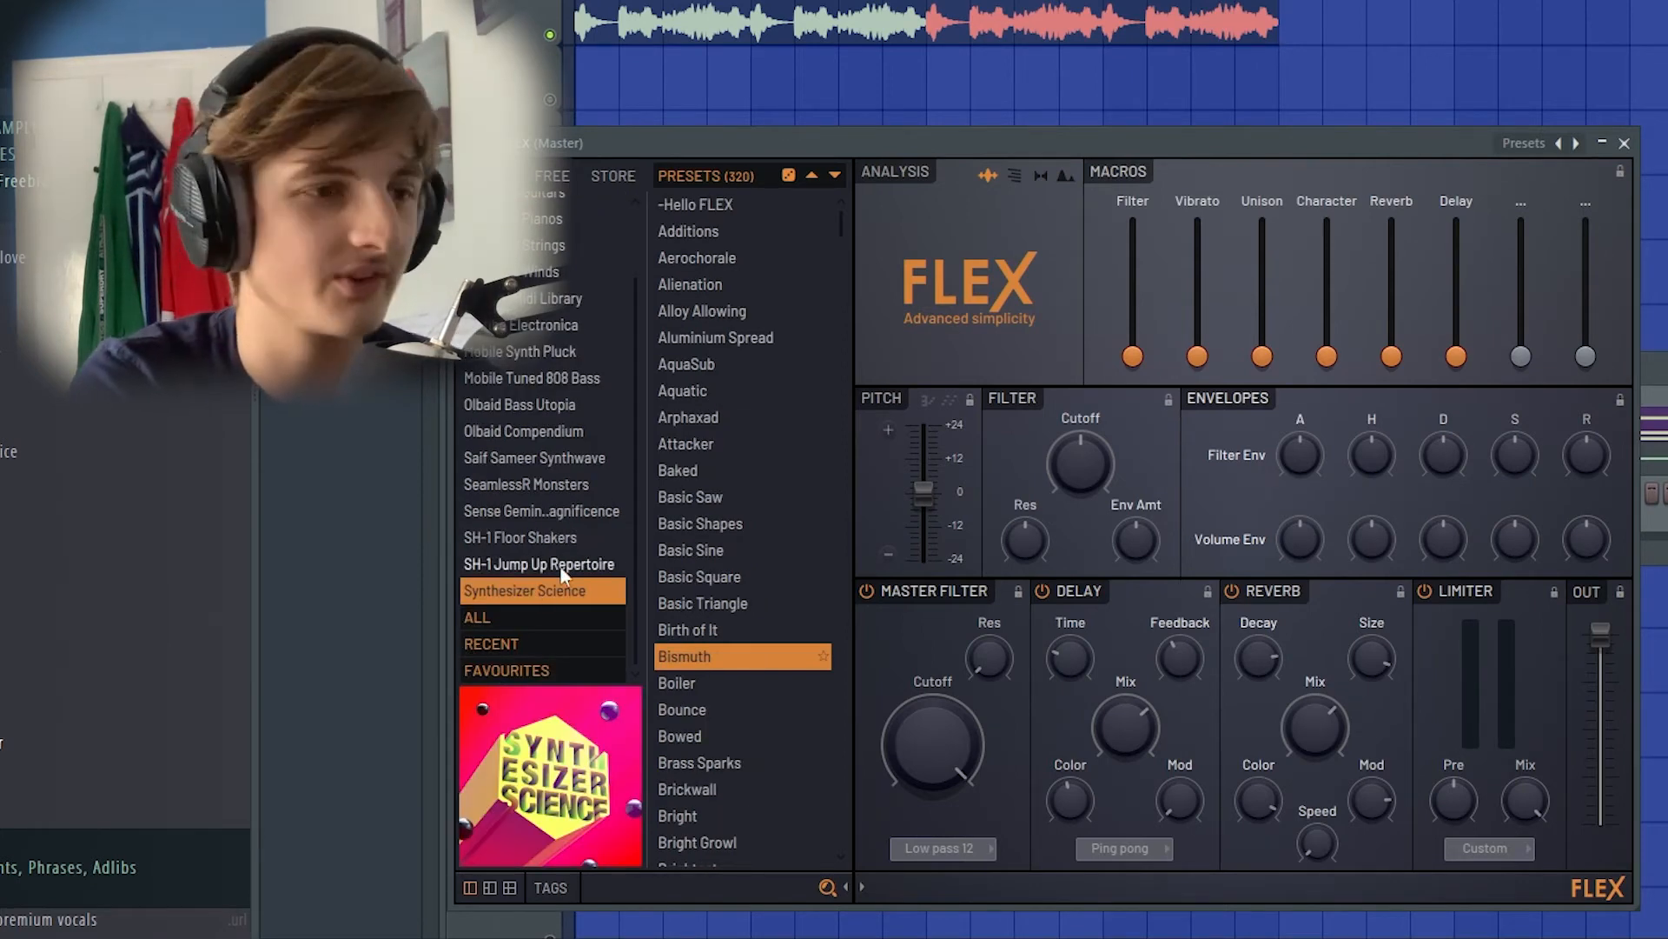
scroll(558, 549, "up", 3)
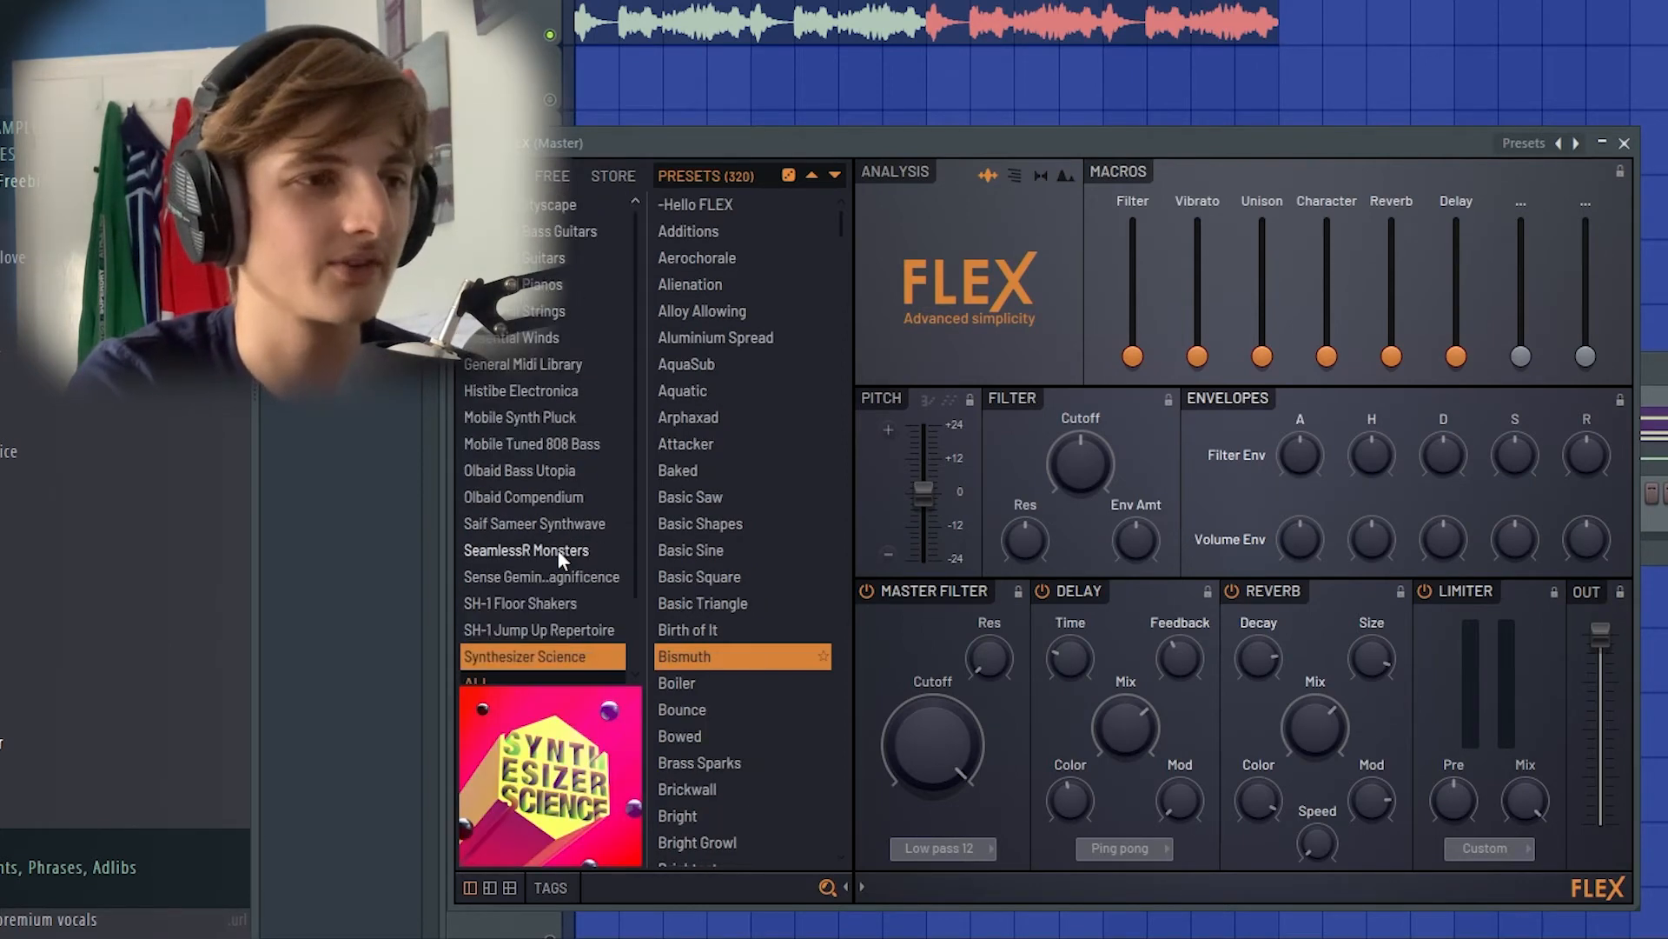
left_click(543, 233)
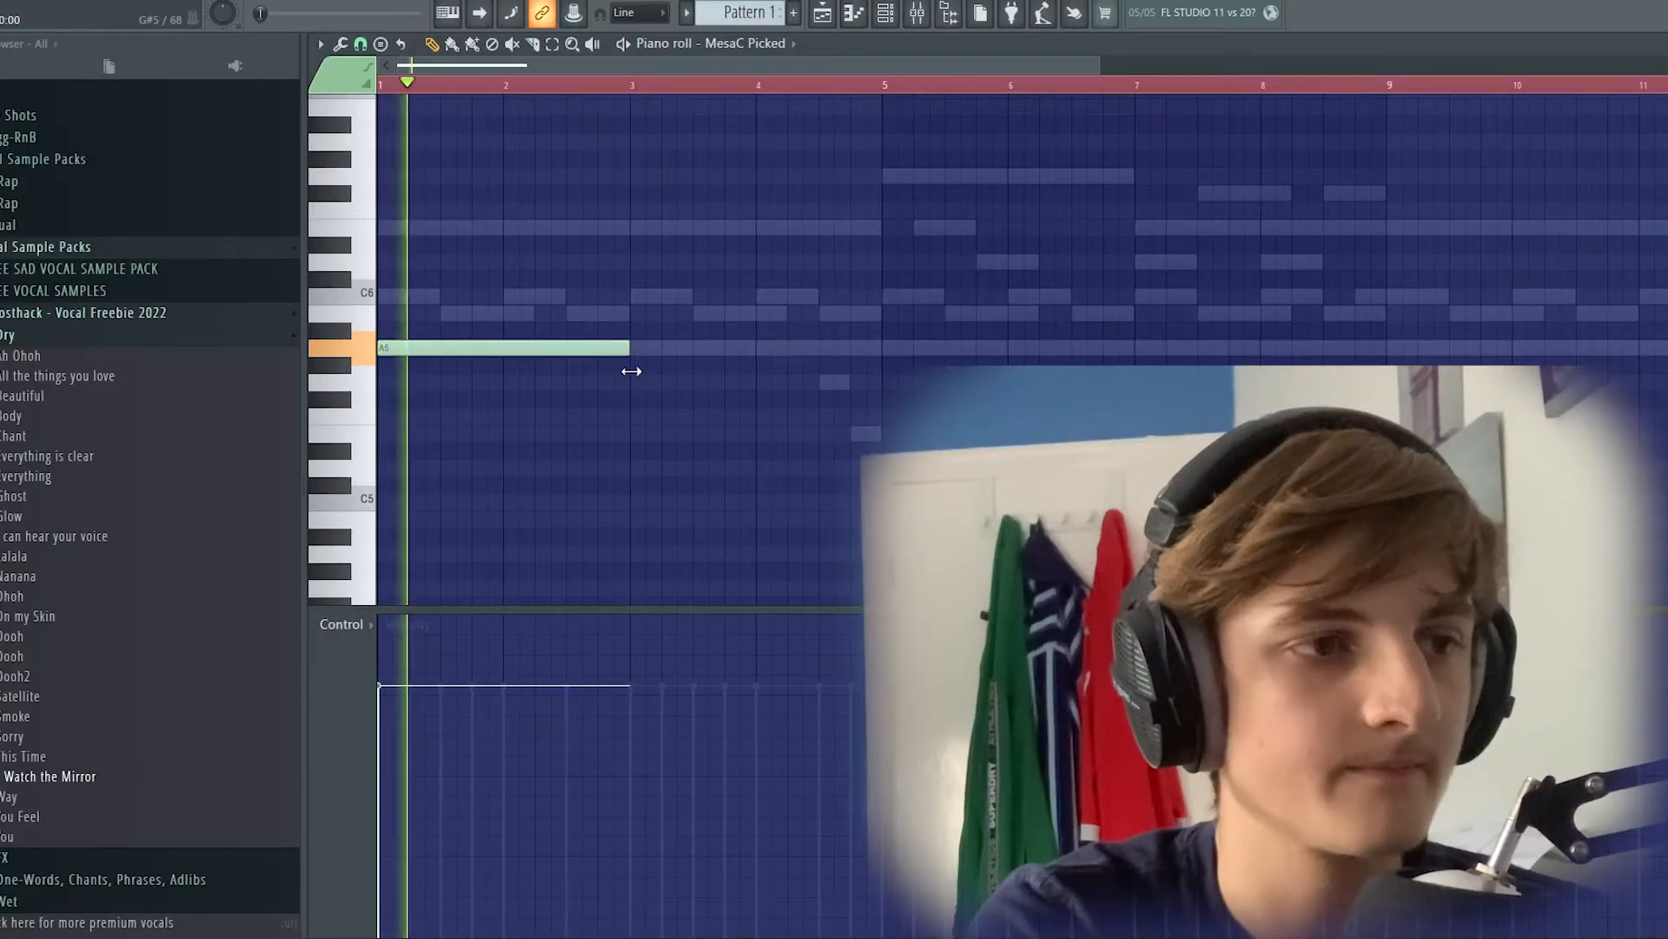
Step: Add a short E5 note ending at bar 3 in the MesaC Picked melody, trimming the first A5 to meet it
scroll(577, 387, "up", 3)
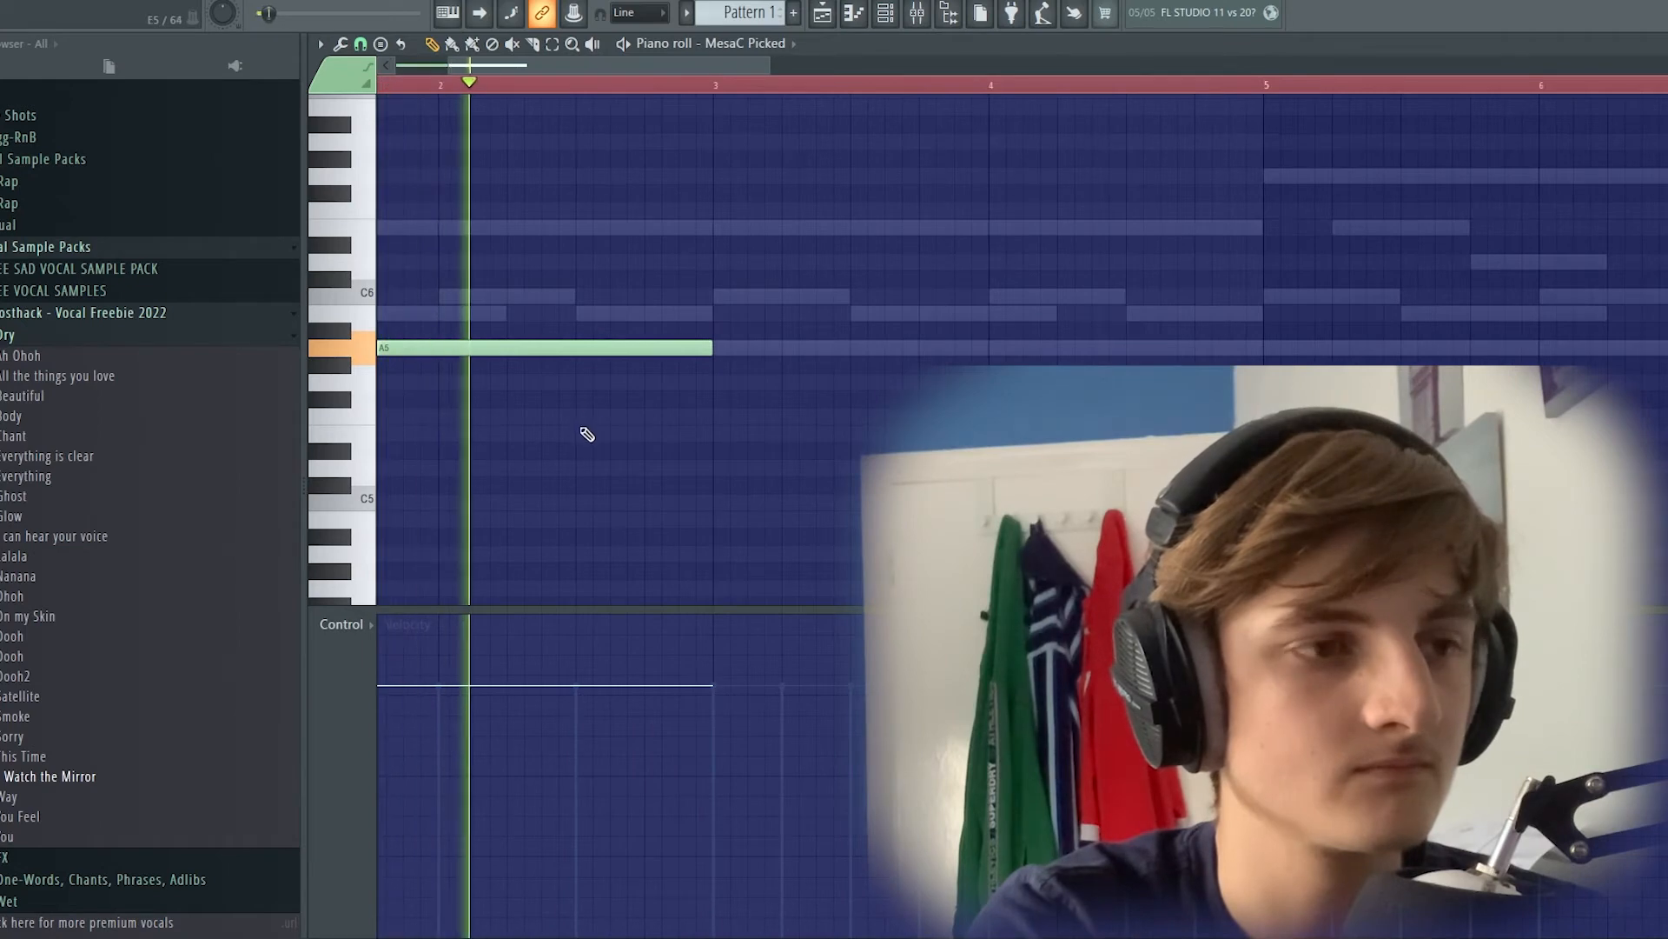
key("space")
left_click(645, 433)
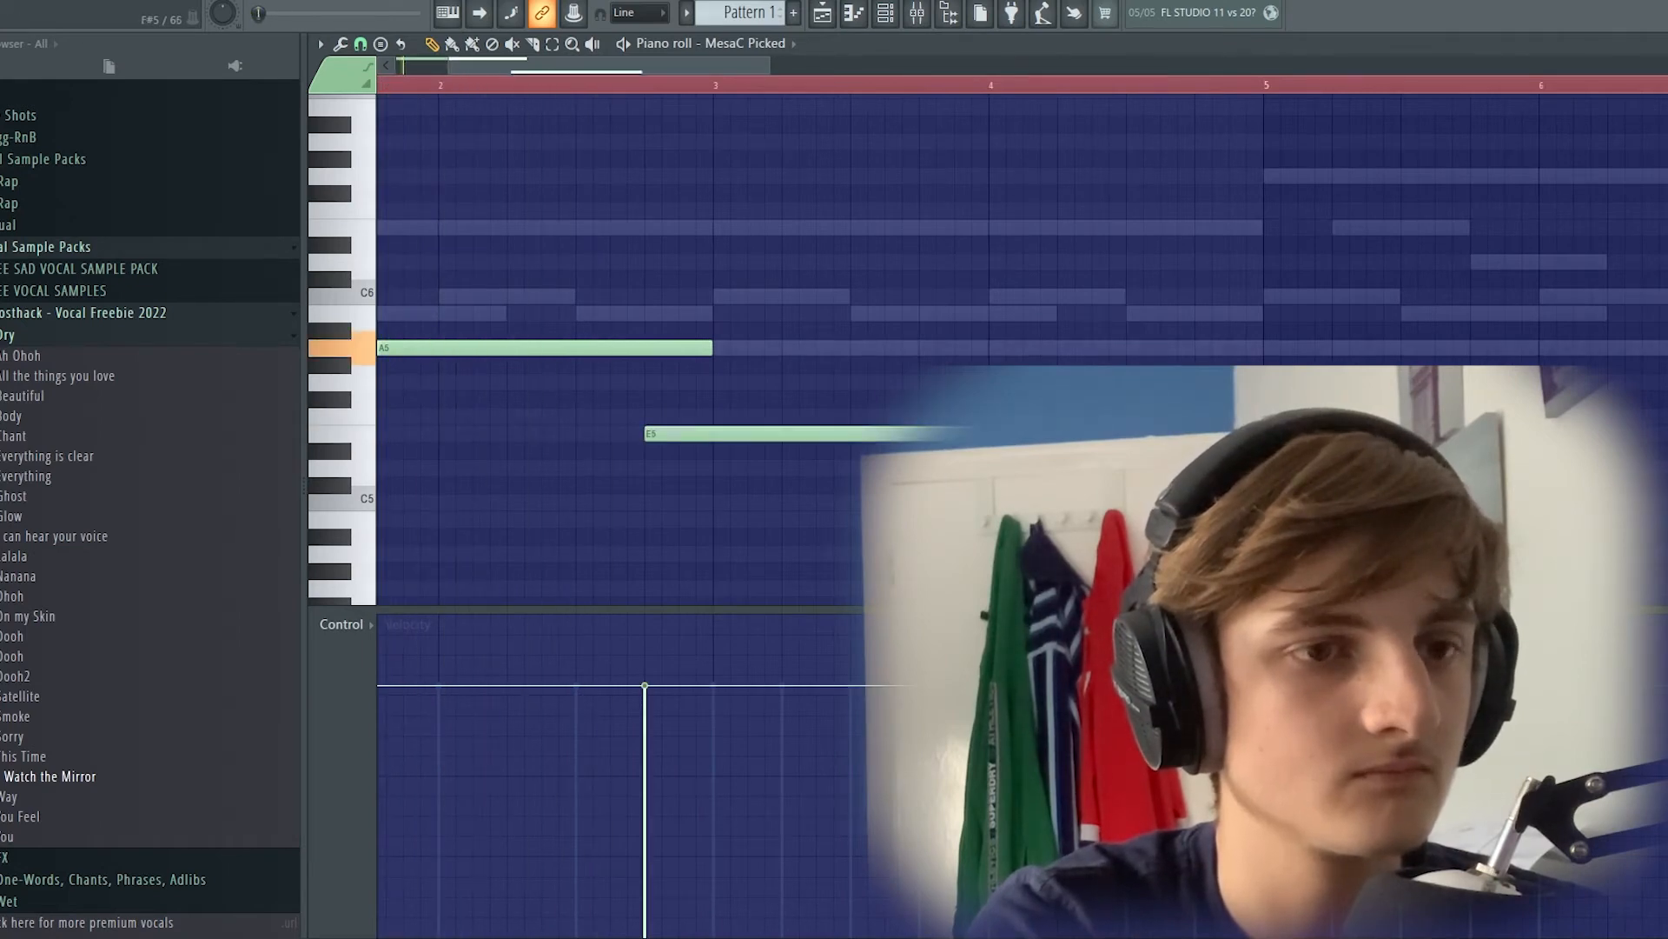
left_click_drag(713, 348, 644, 349)
key("space")
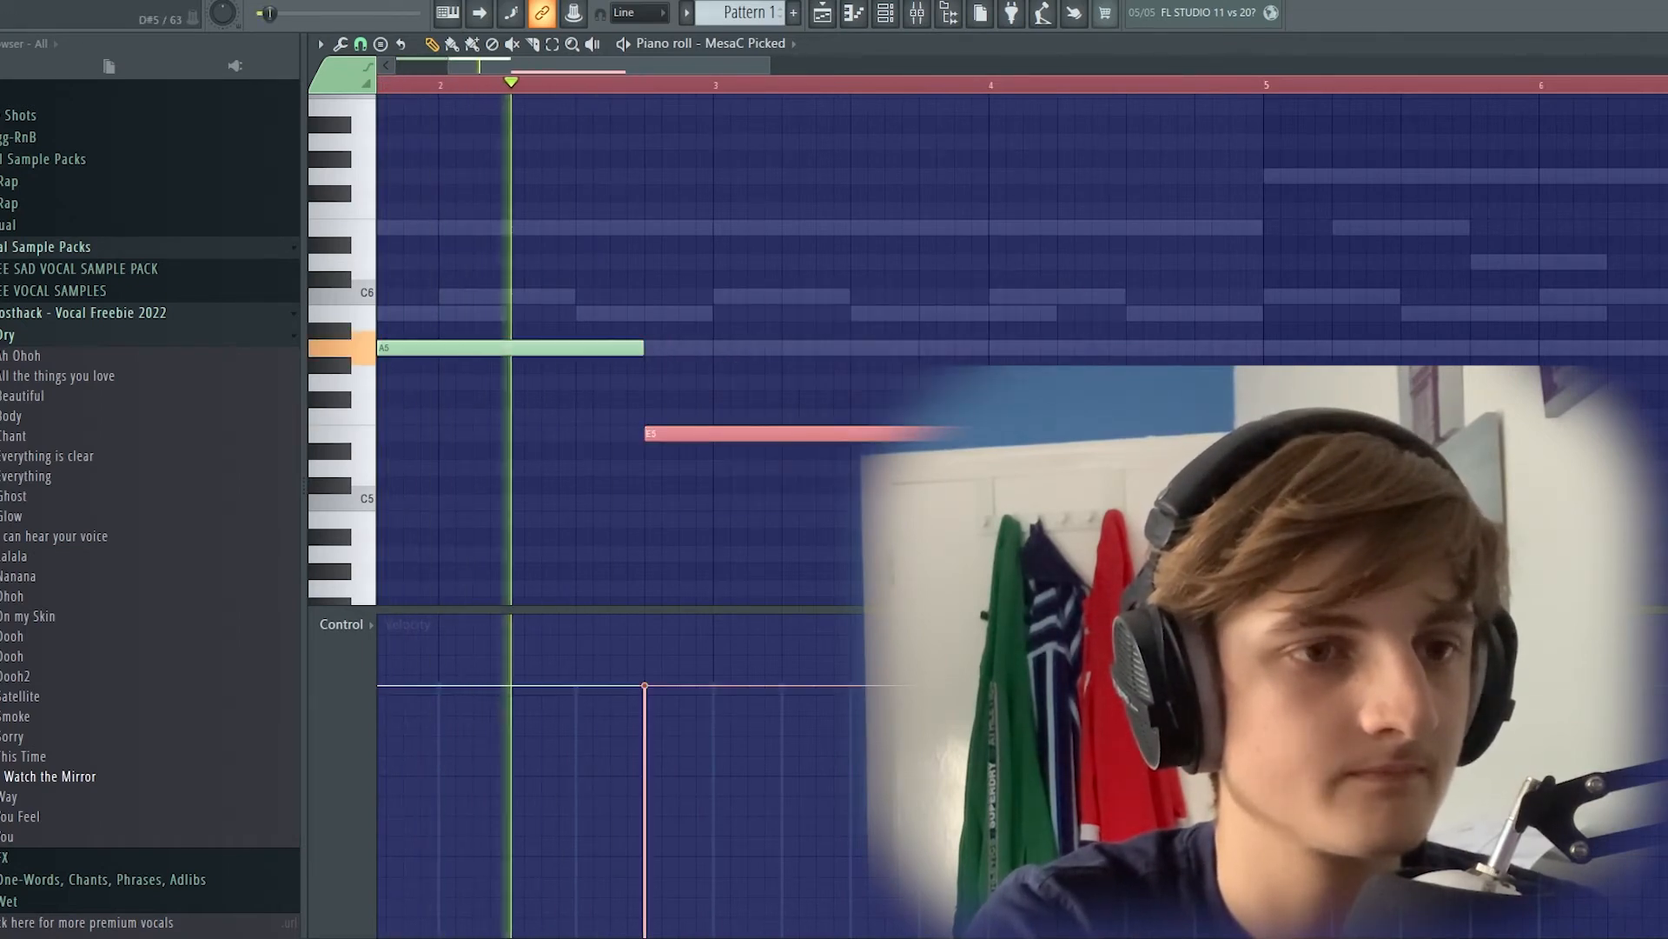
left_click_drag(964, 433, 708, 434)
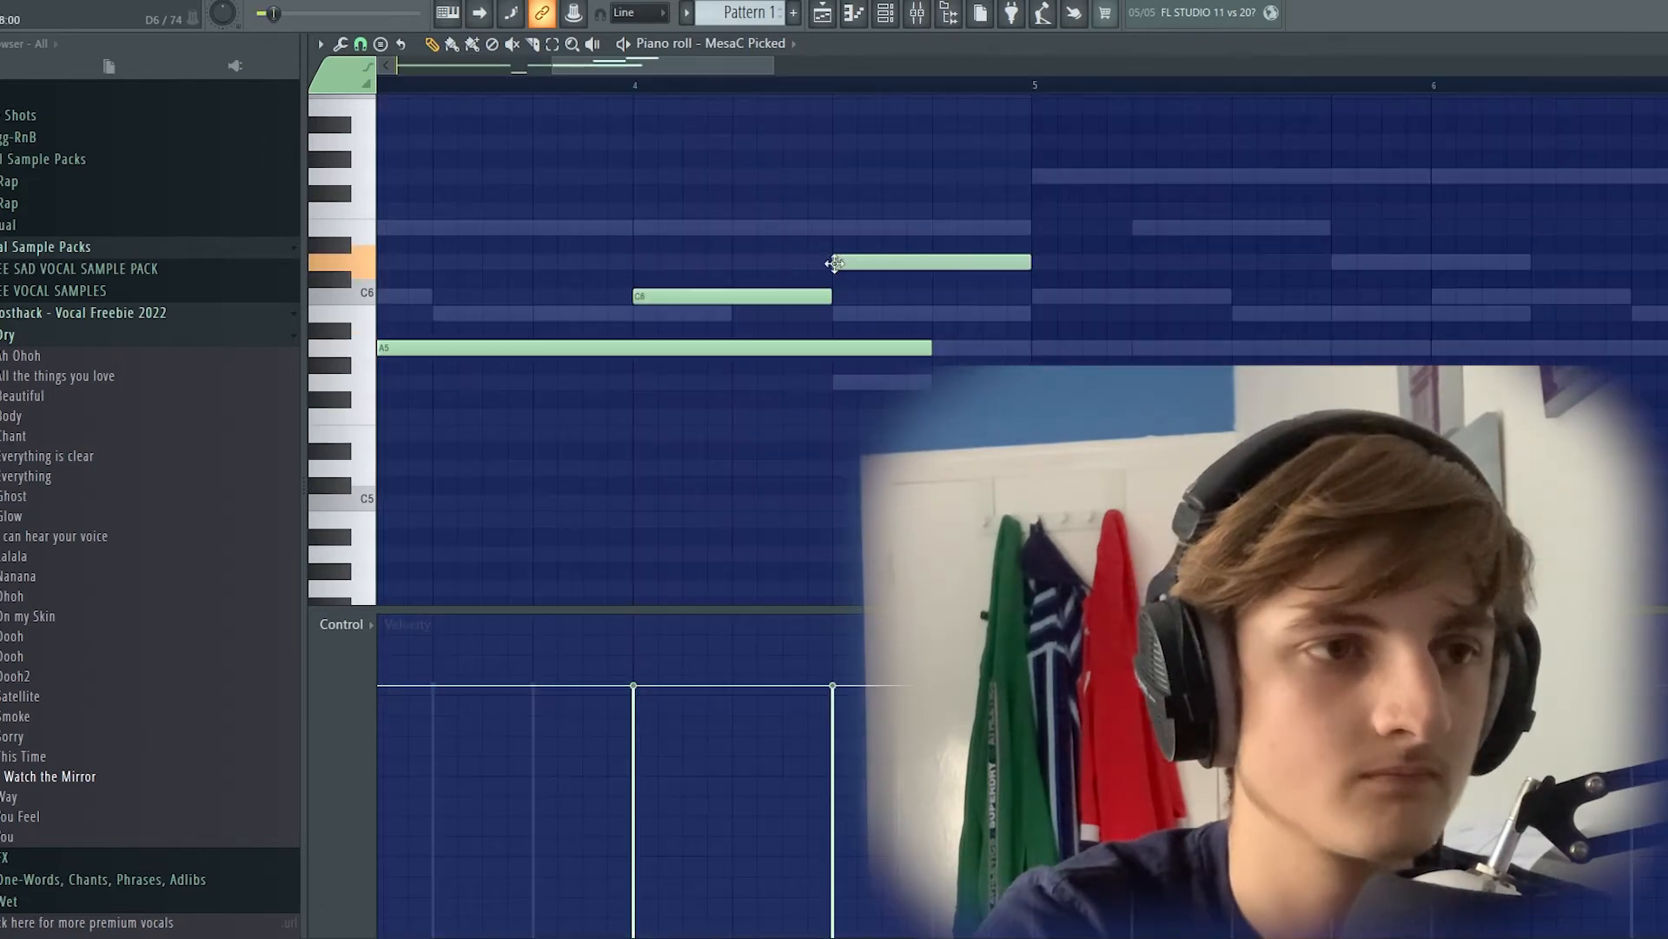
Step: Shorten the second A5 note to end at bar 4 and duplicate the four-bar phrase into bars 5 to 8
scroll(842, 298, "down", 4)
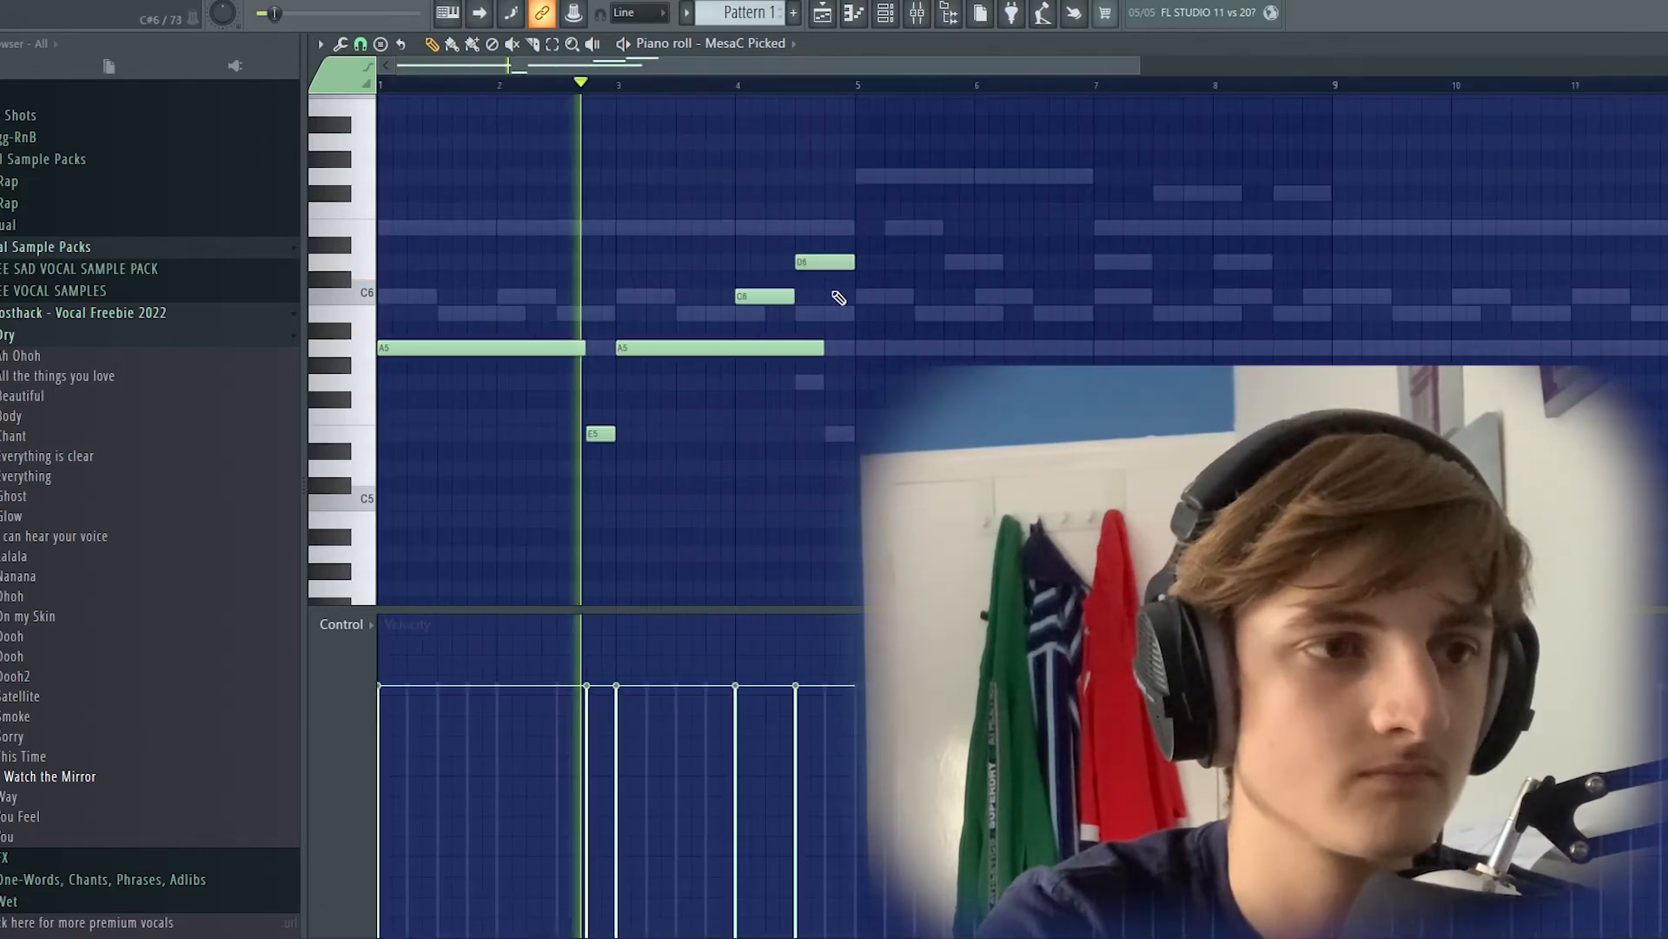
left_click_drag(820, 354, 734, 362)
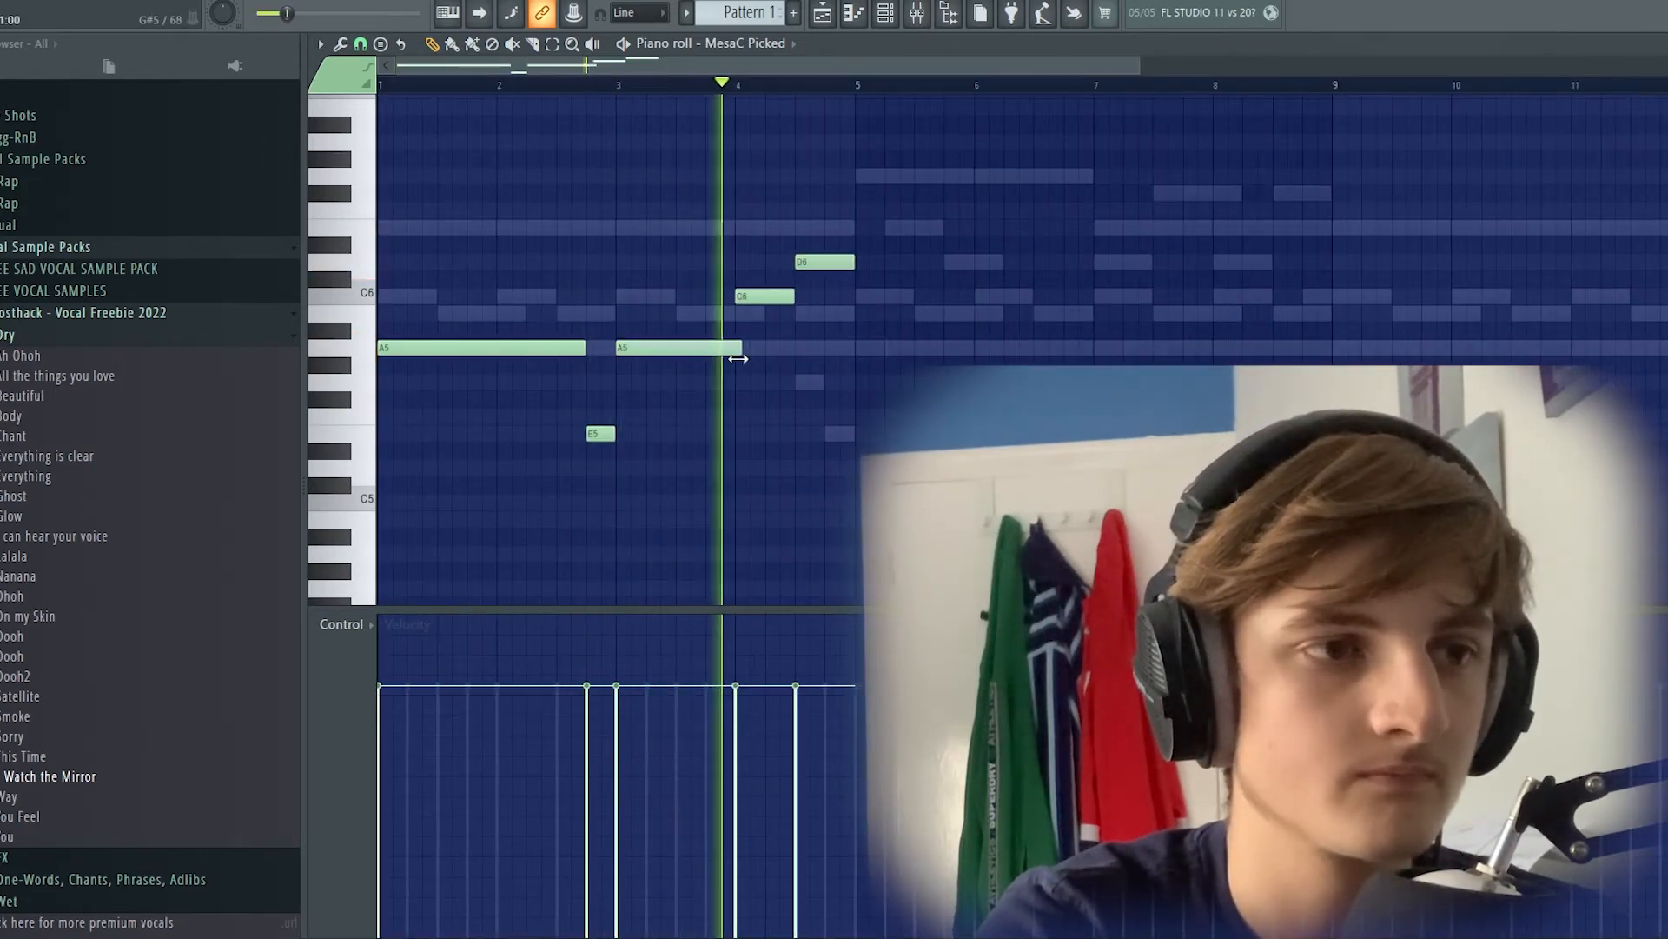
left_click_drag(461, 220, 924, 507)
key("ctrl+b")
scroll(965, 365, "down", 2)
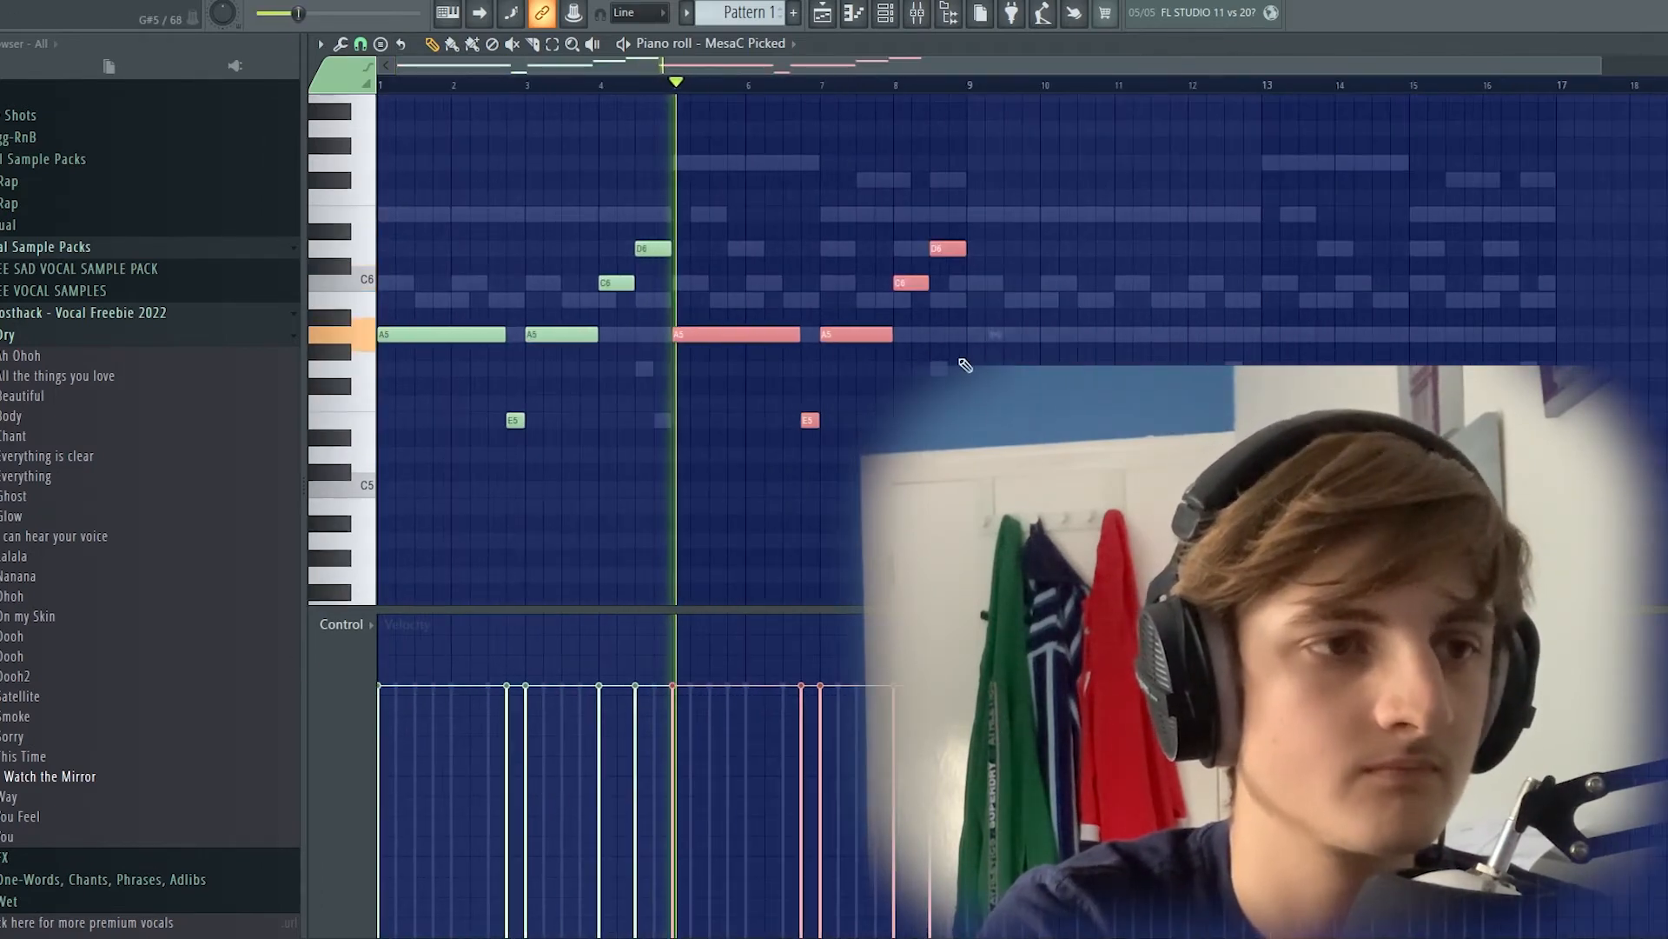
scroll(840, 339, "up", 4)
scroll(637, 310, "up", 2)
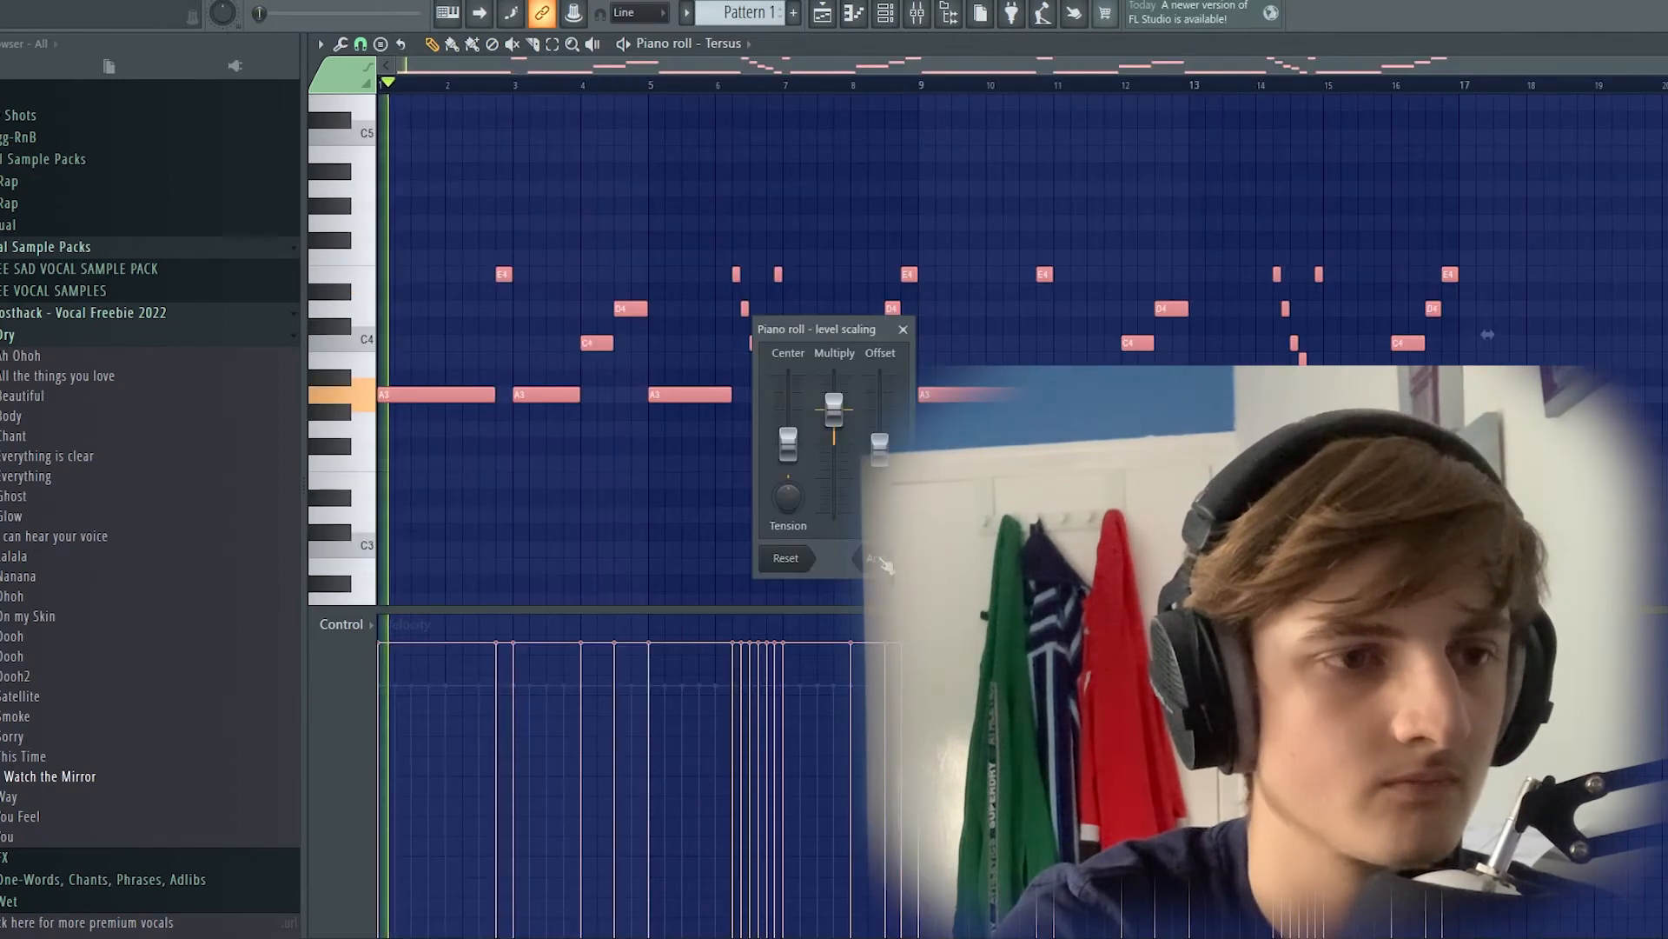
Step: Apply the level scaling to the velocities of all Tersus notes and open the mixer
left_click(879, 561)
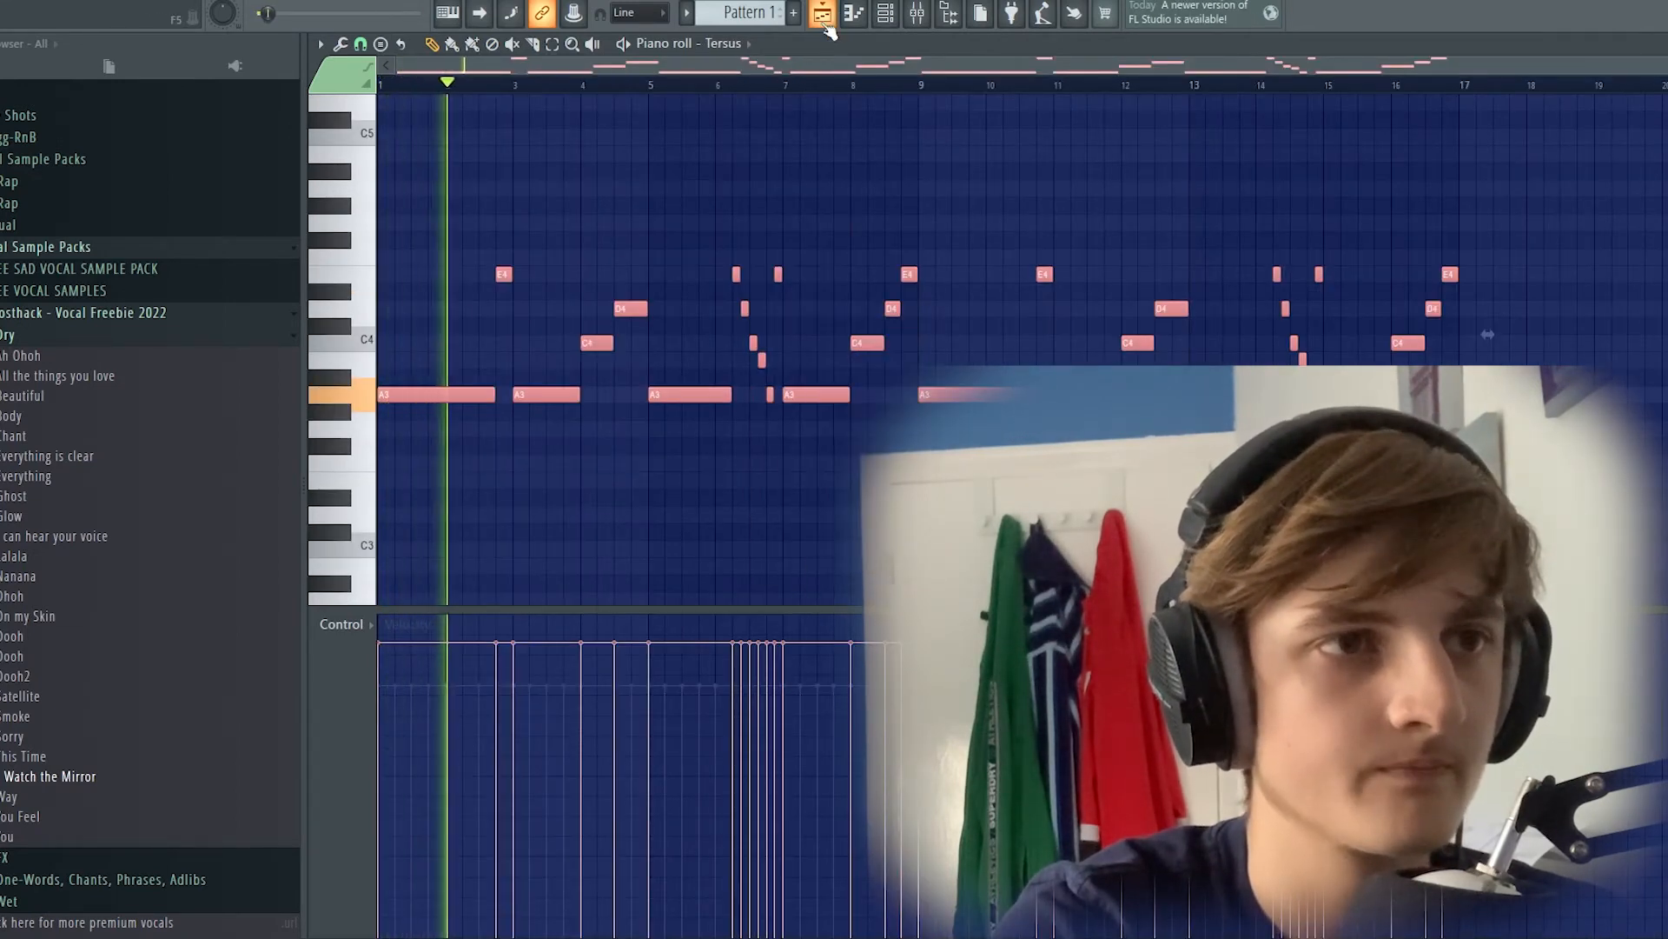
left_click(883, 16)
left_click(916, 14)
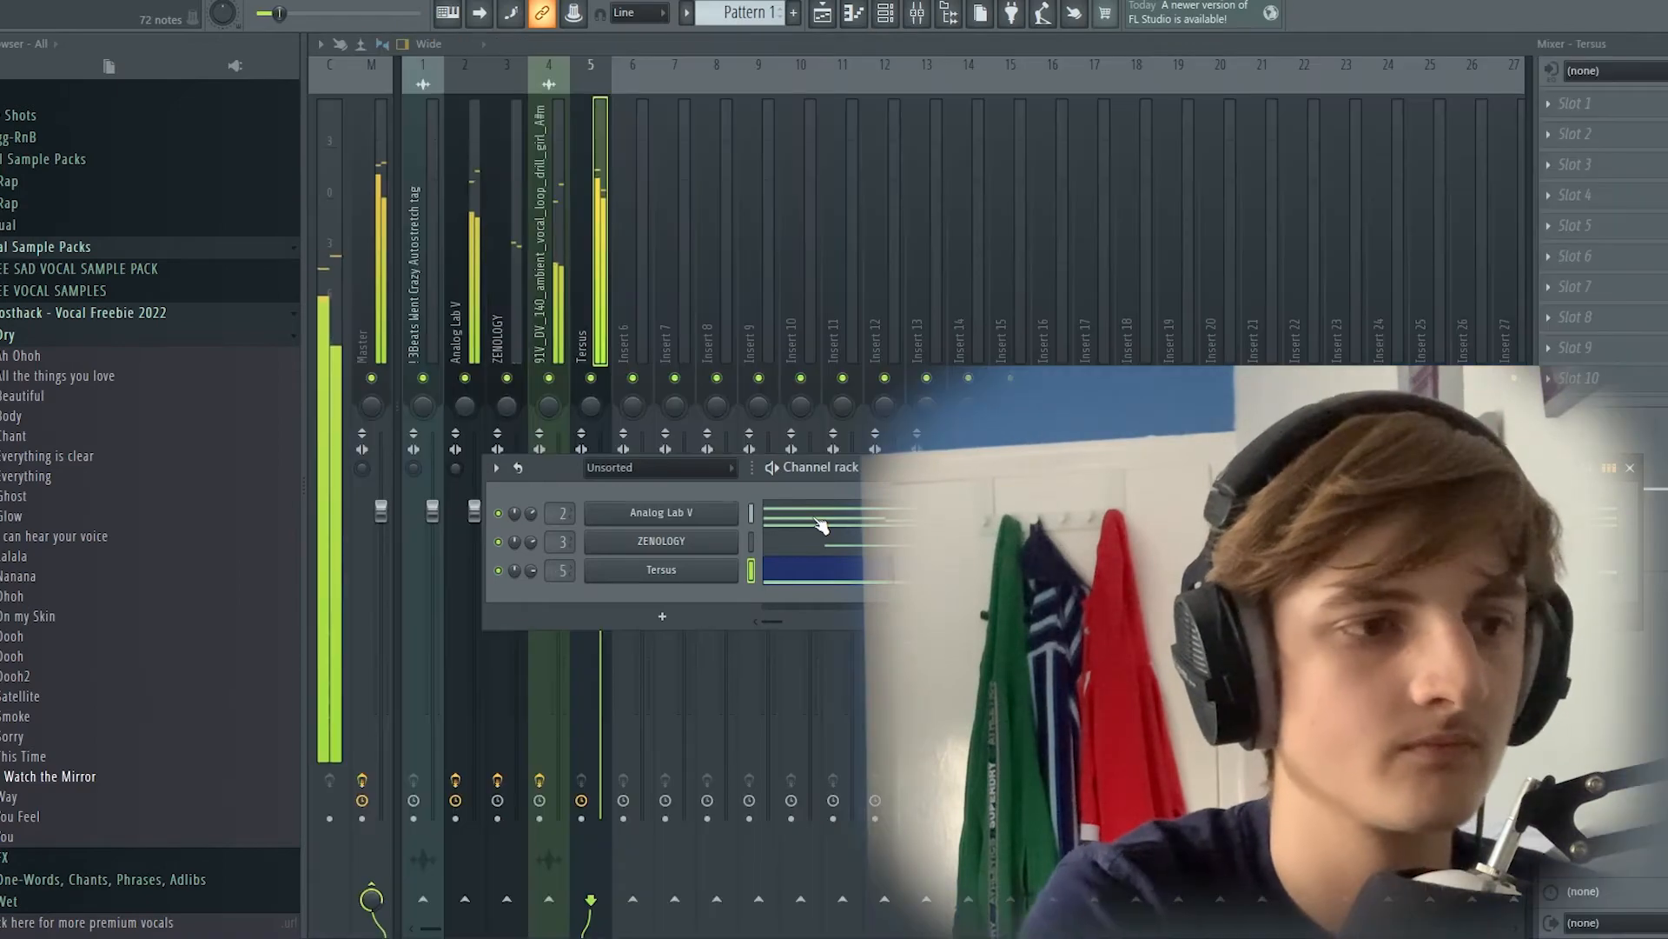
Step: Insert the Spaz distortion plugin in the first effect slot of the Tersus mixer track
left_click(1606, 105)
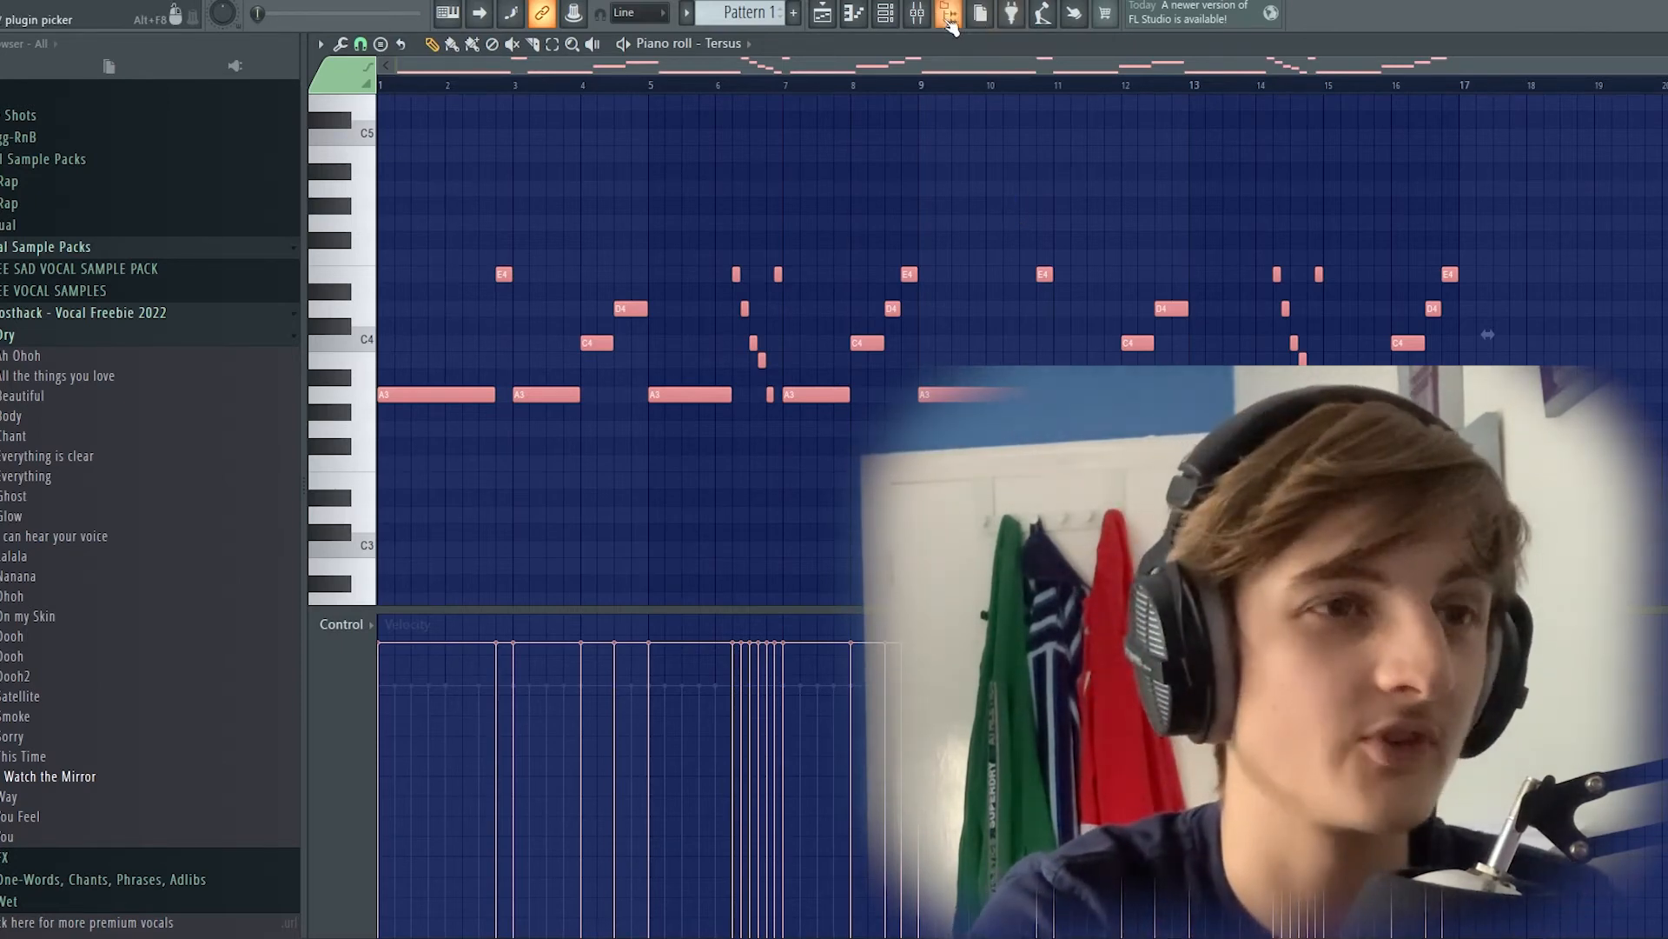
key("F9")
left_click(1585, 103)
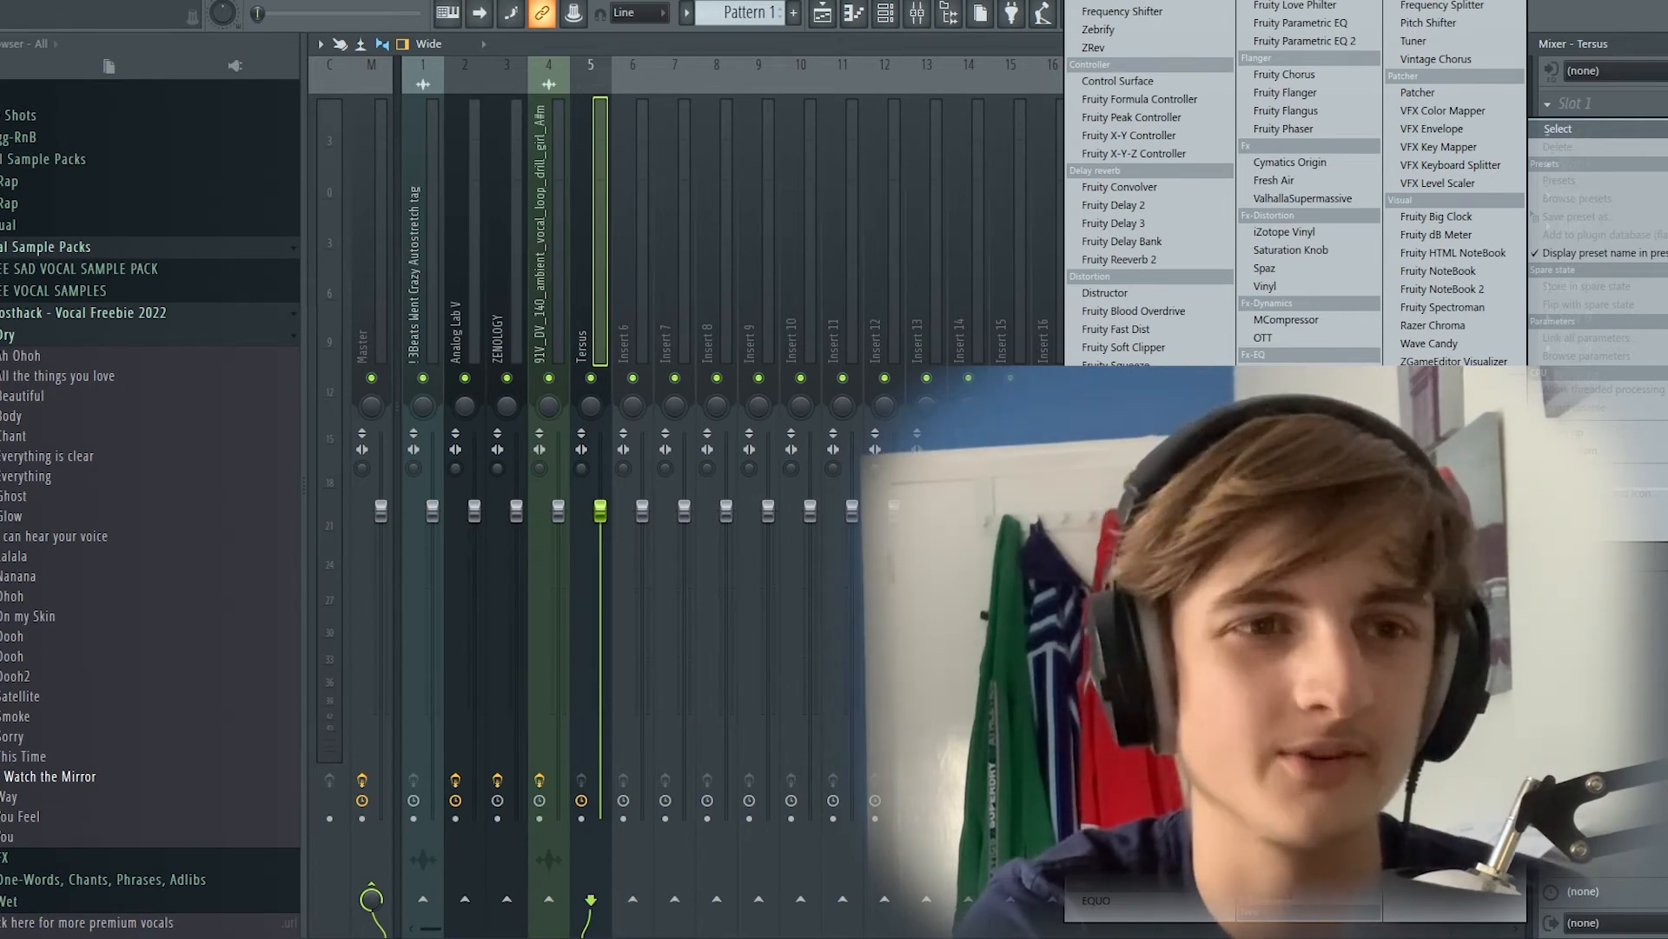
left_click(1266, 268)
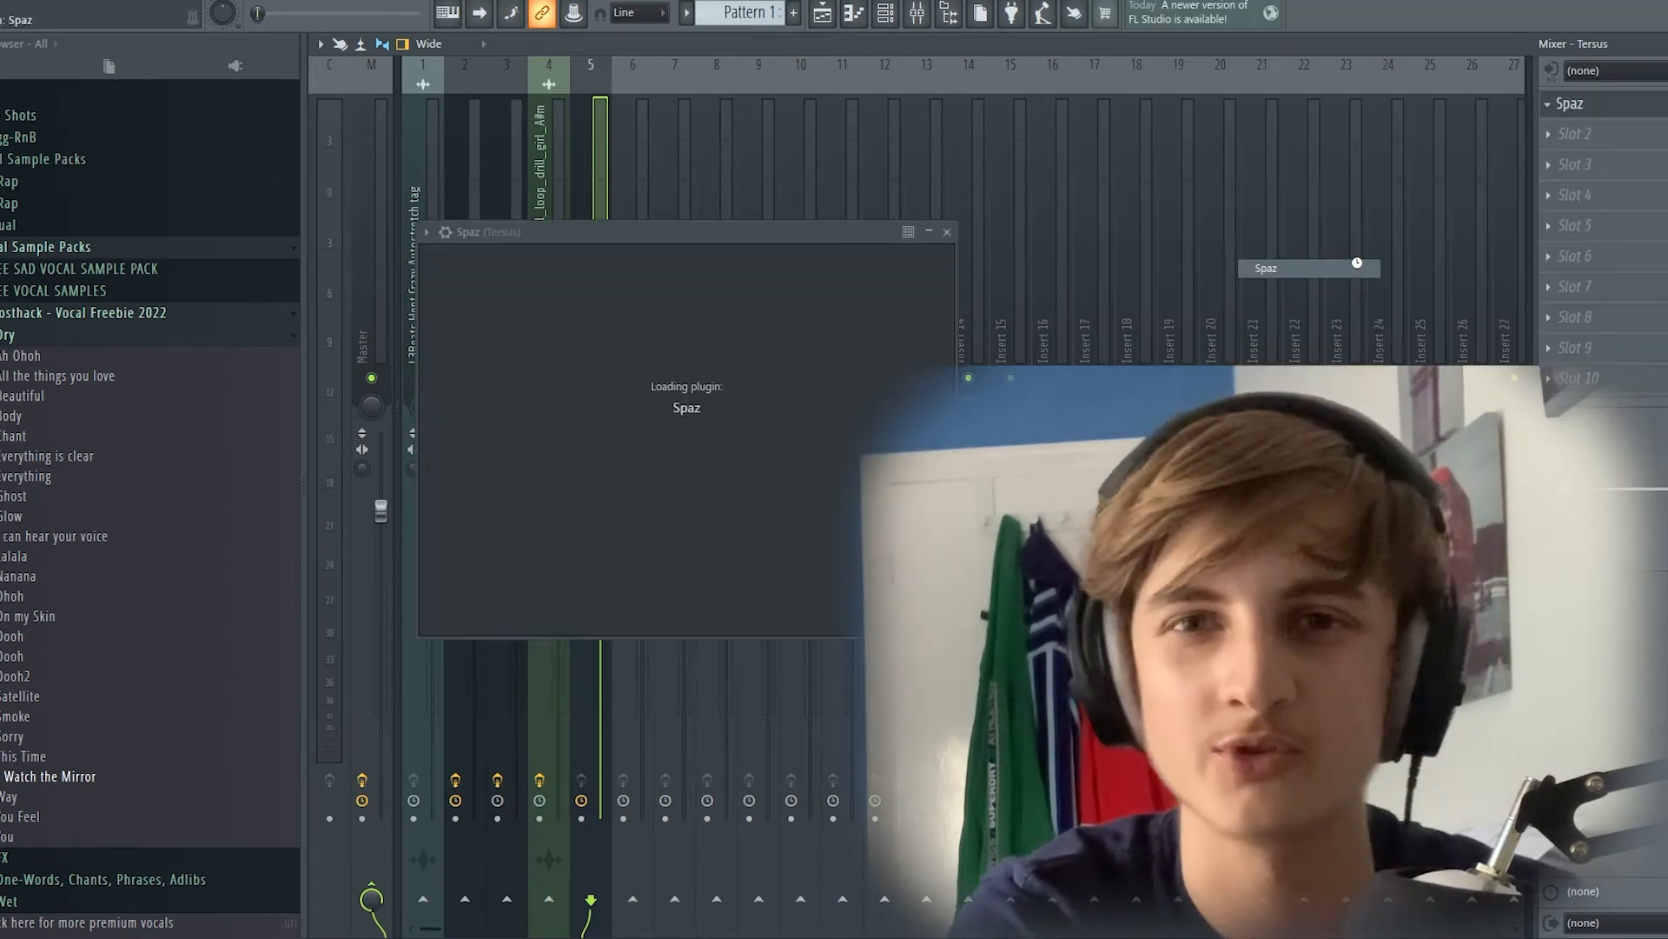
Step: Step through the Spaz presets Outburst, Panic and Perfect to Rage on the Tersus track, and close the plugin
left_click(774, 298)
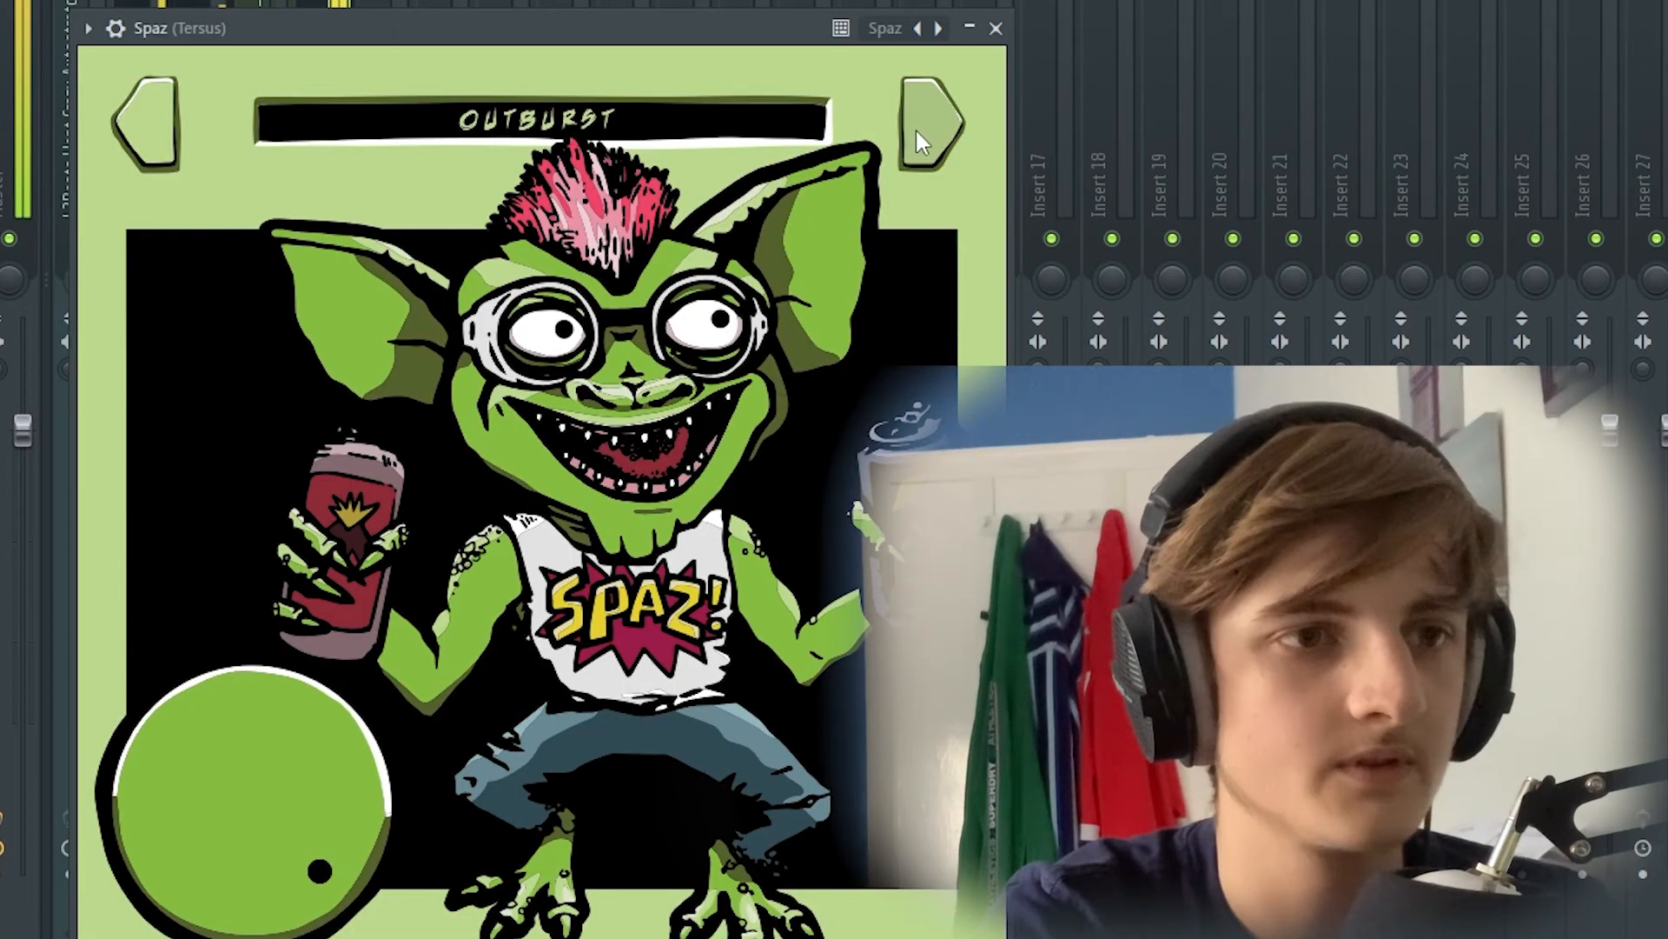
left_click(919, 132)
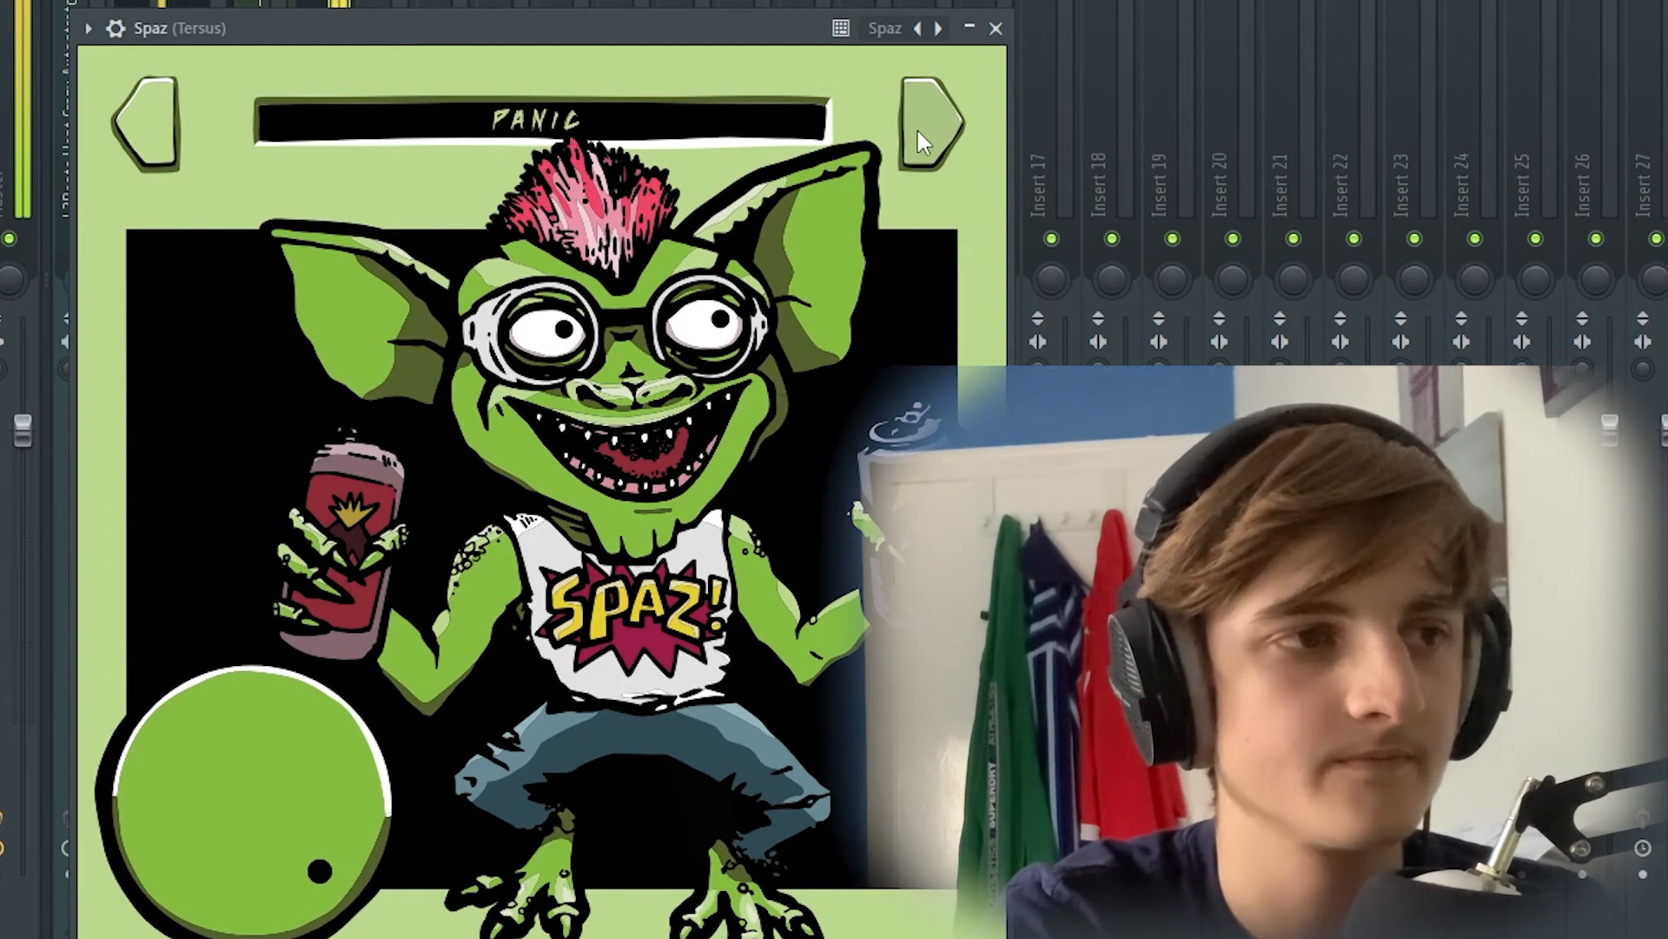
left_click(919, 132)
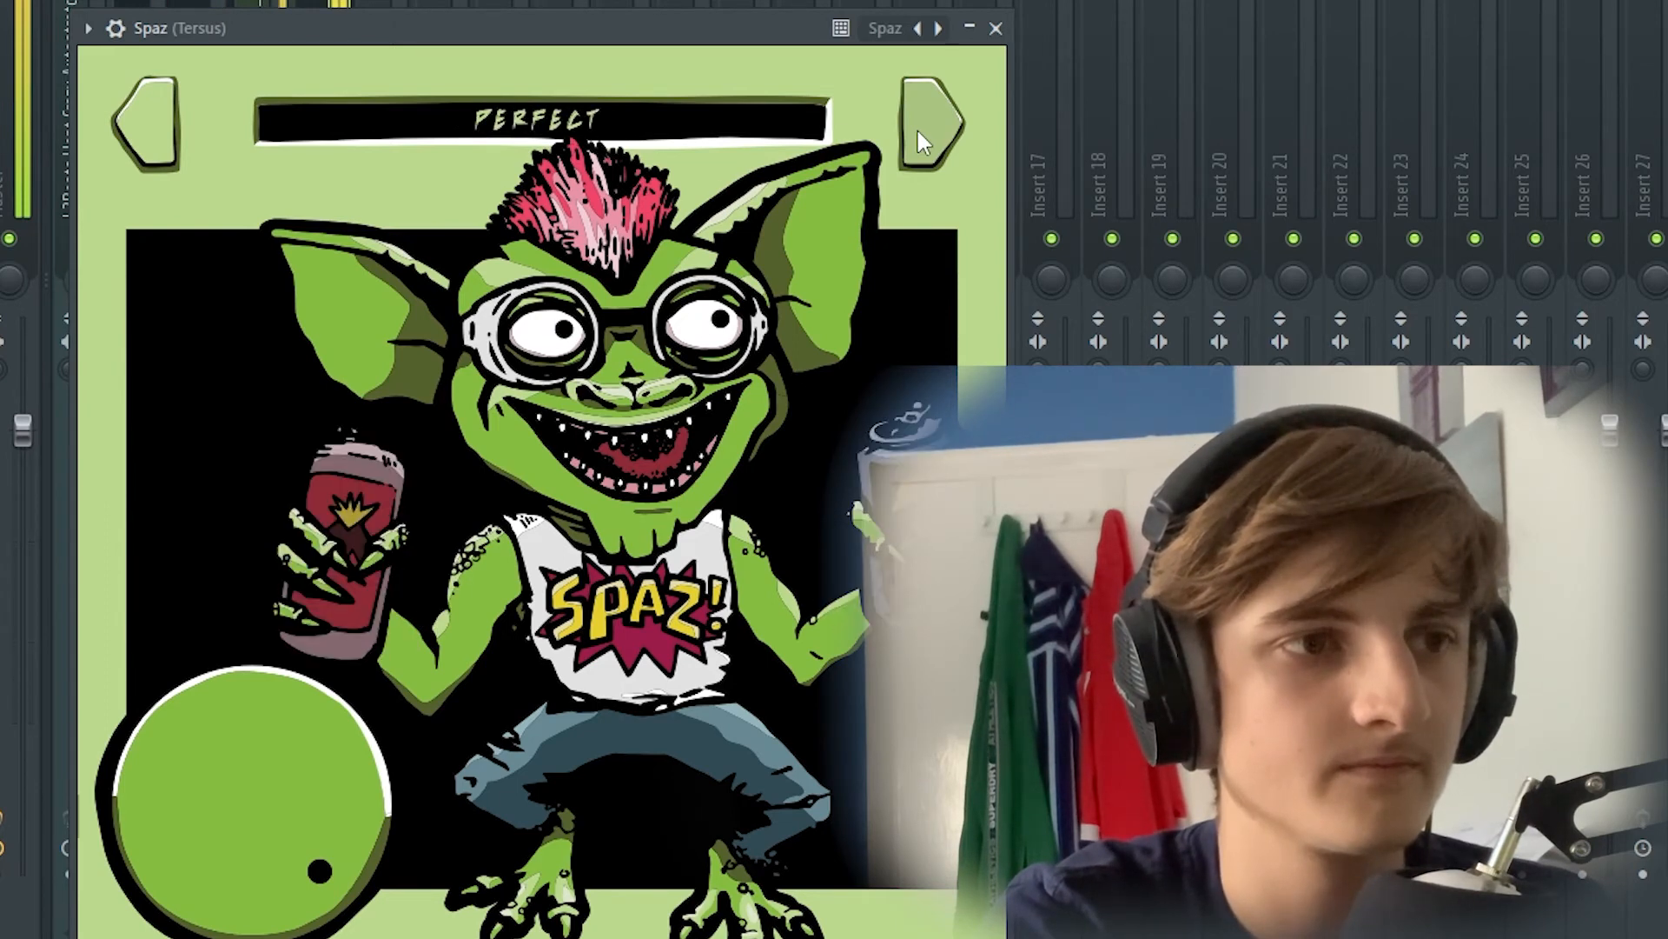
left_click(919, 134)
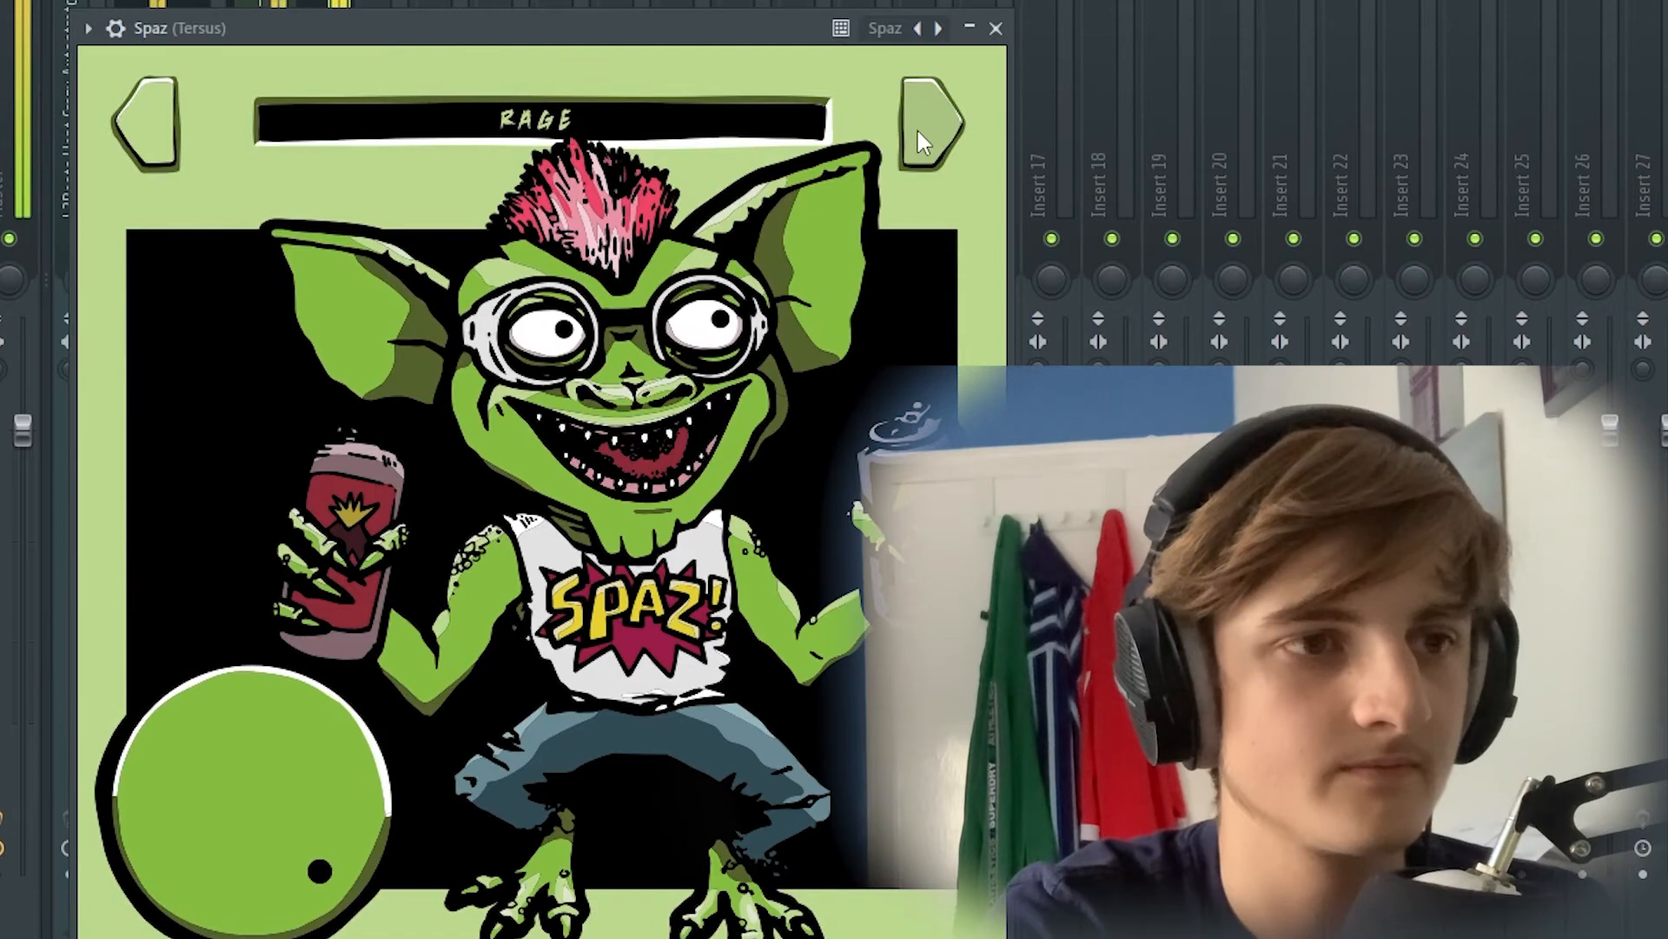
left_click(996, 28)
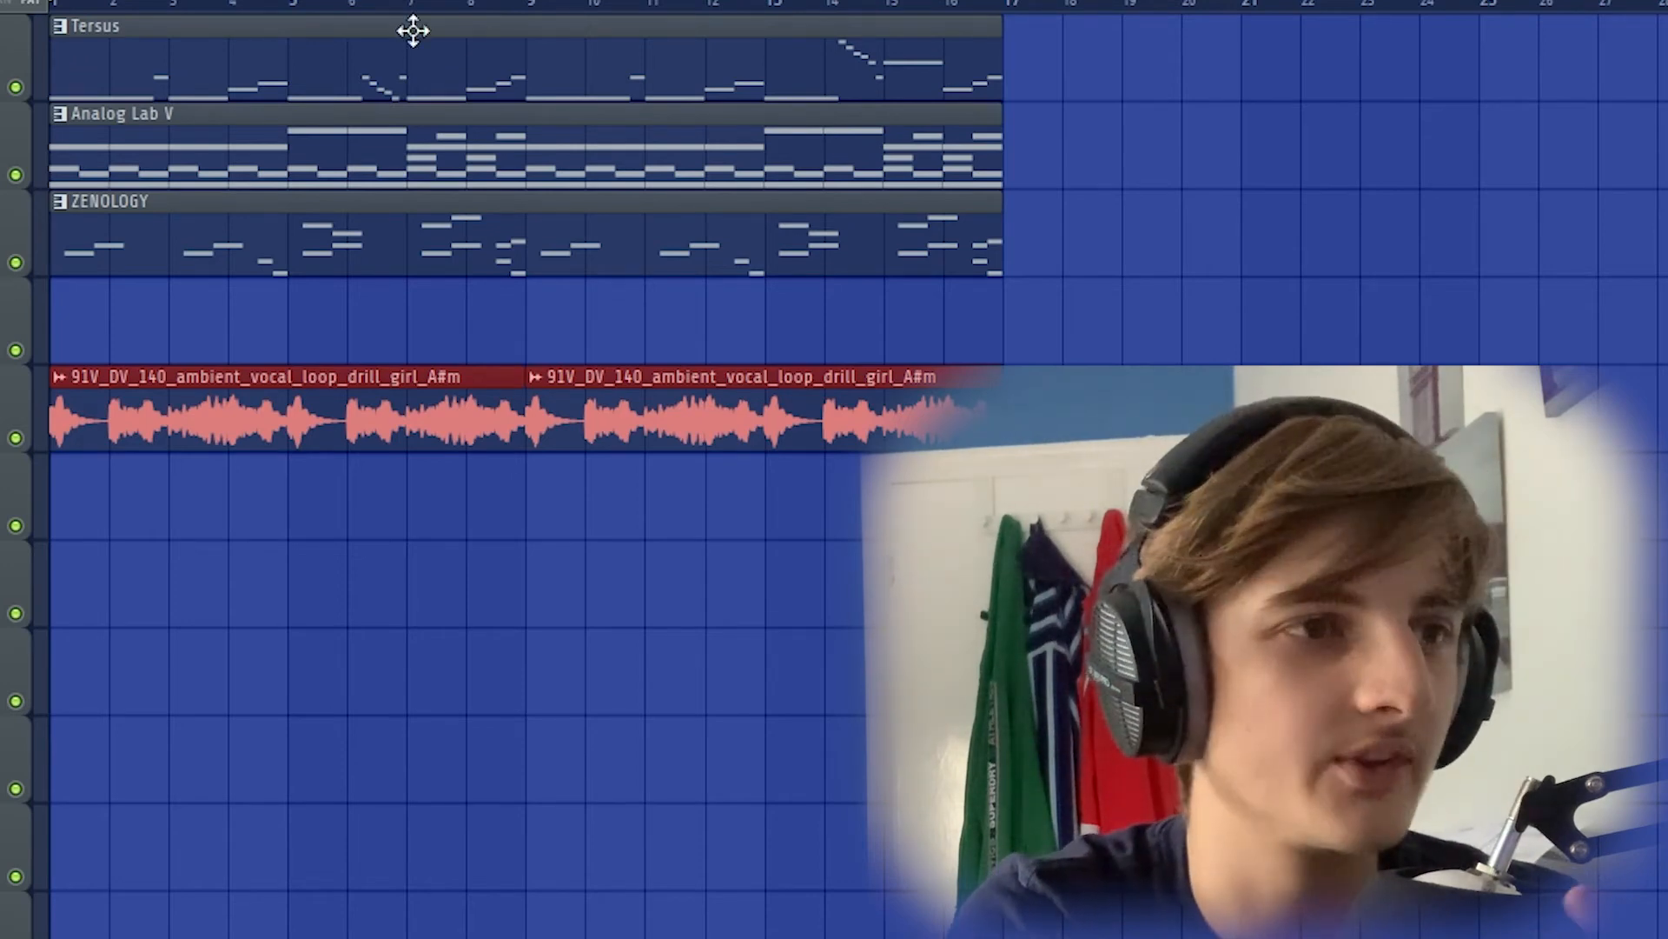
Step: Deselect the vocal loop clips and review the playlist, the channel rack and the Tersus mixer track's effect chain
left_click_drag(1252, 166, 890, 45)
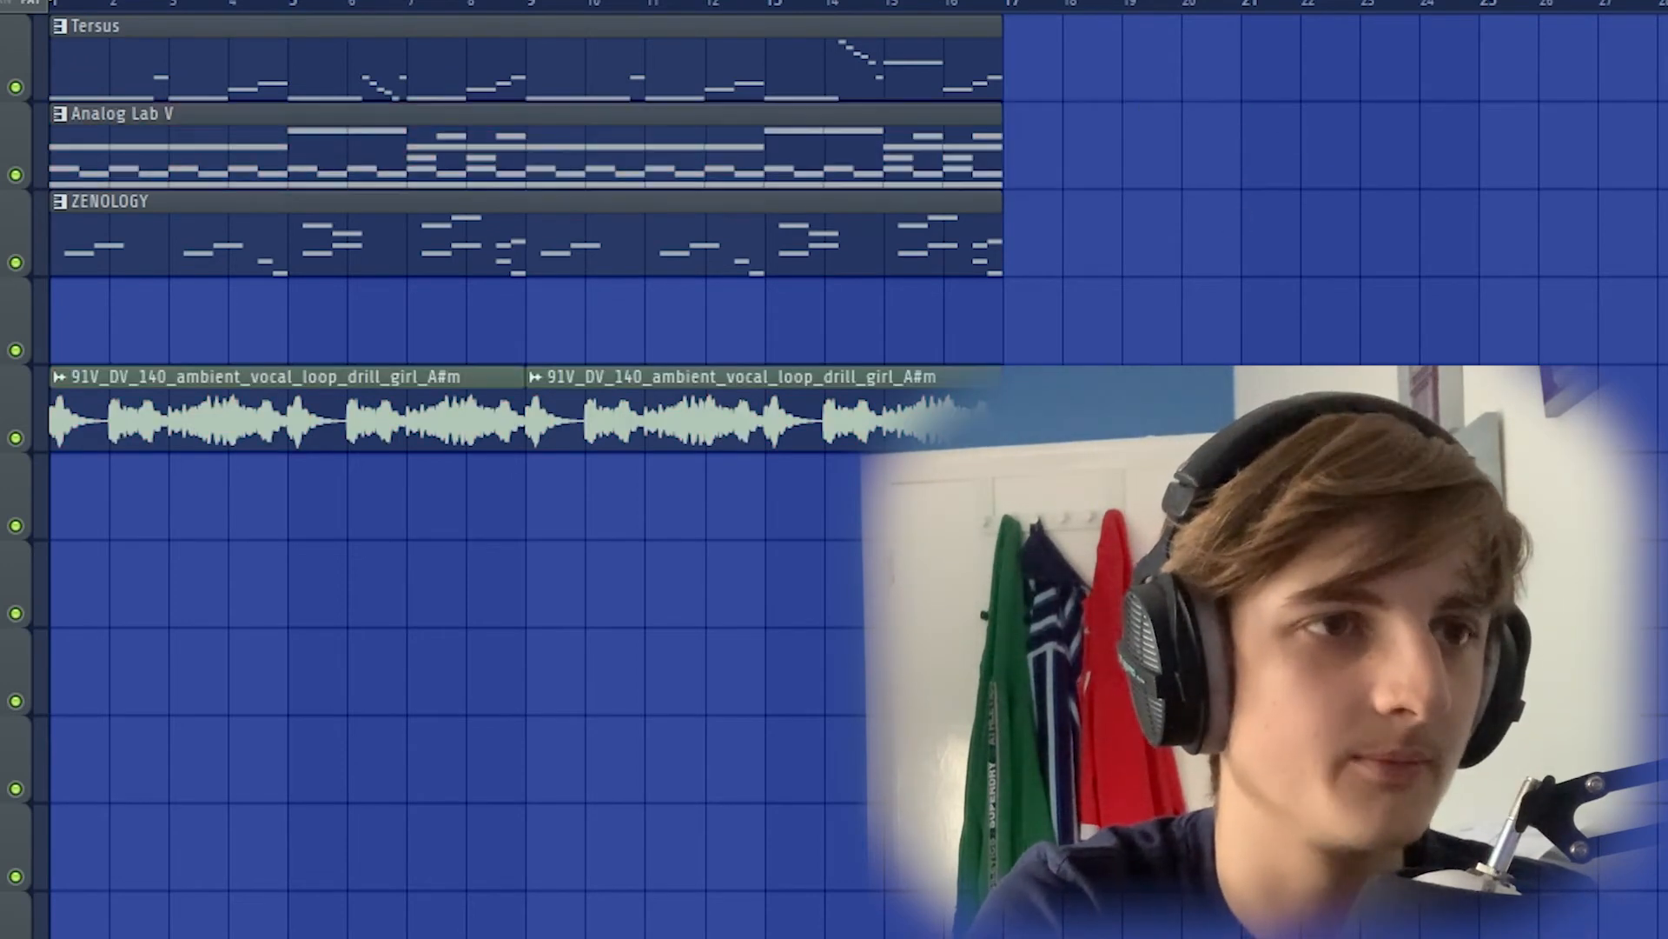
key("F6")
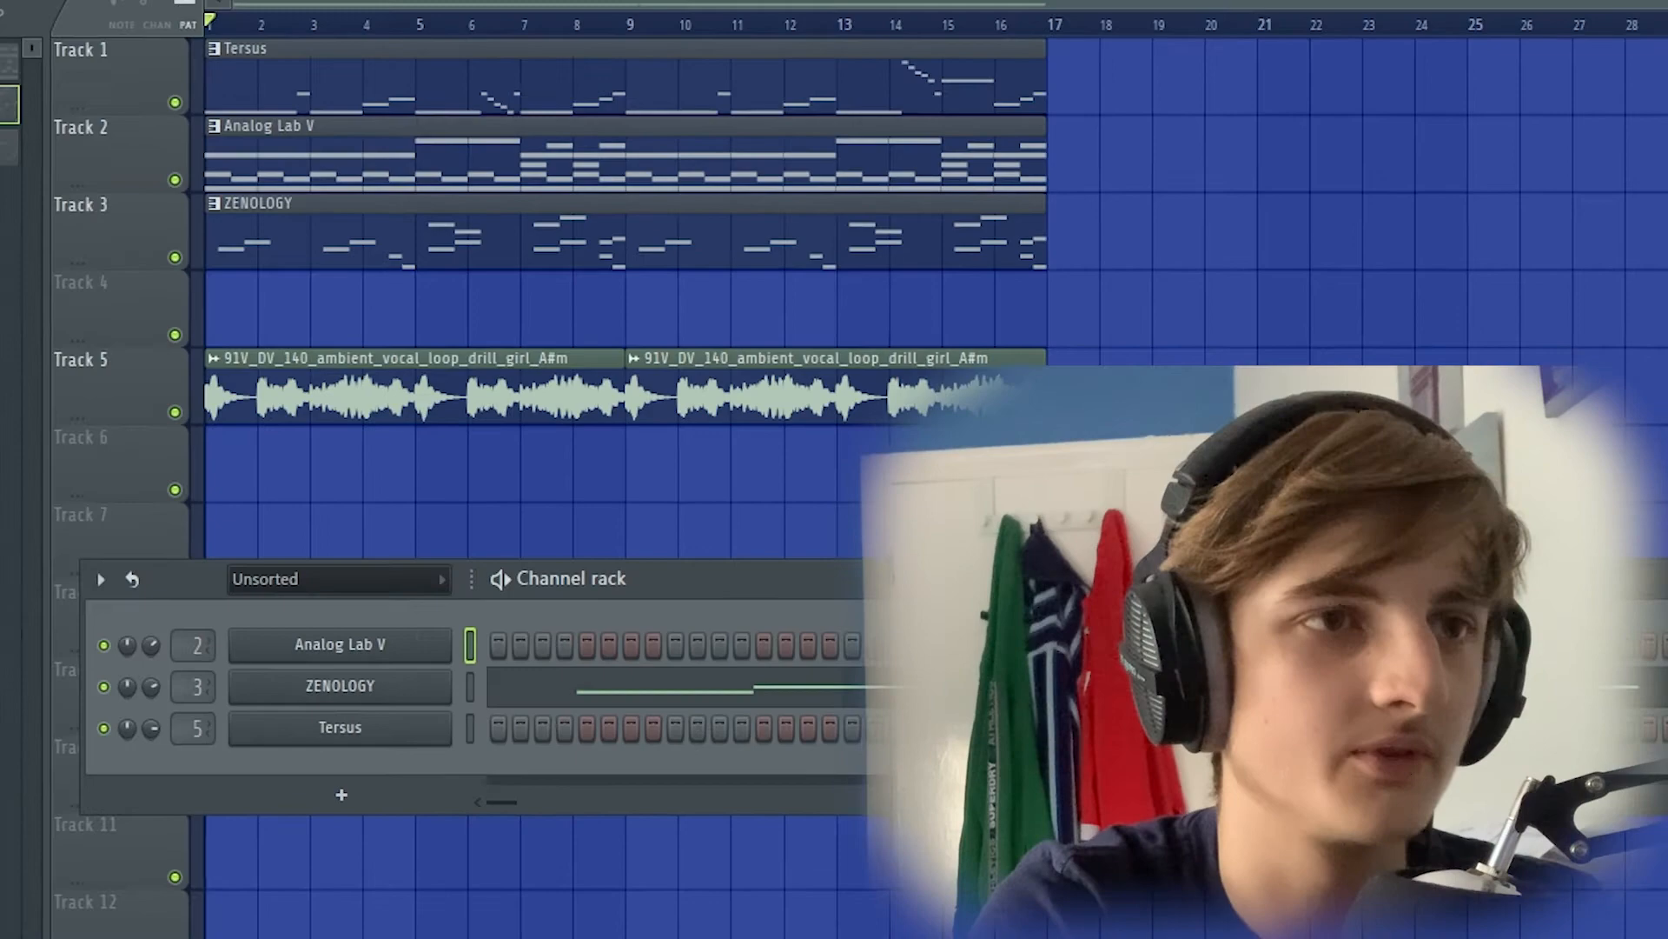
key("F9")
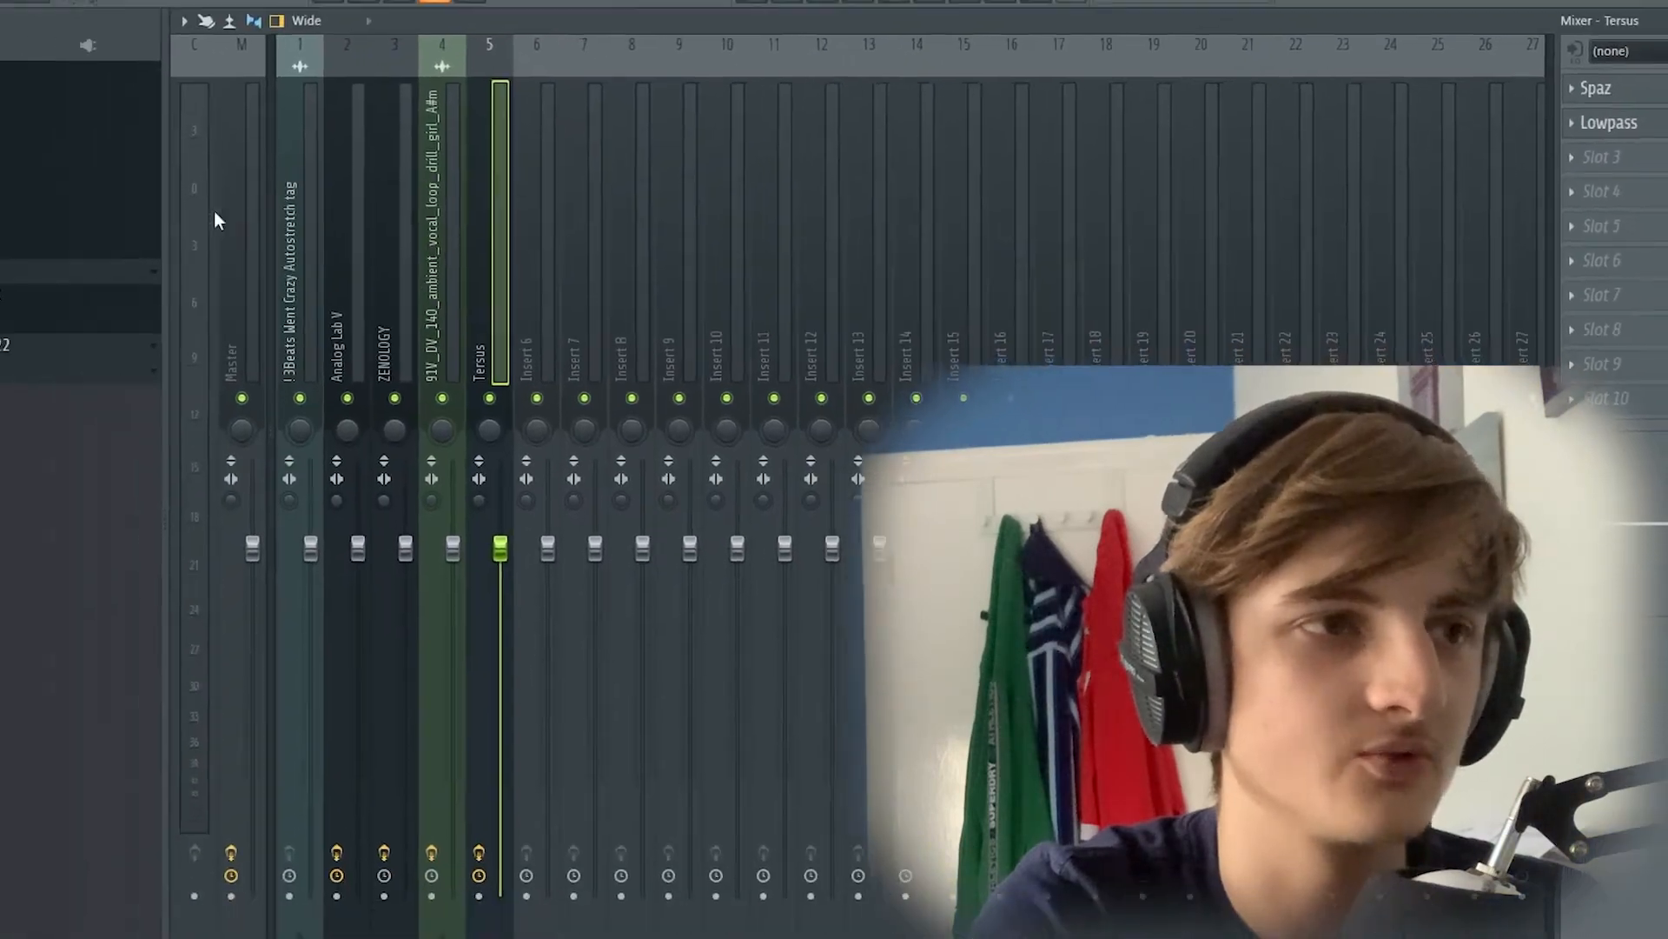
left_click(1634, 203)
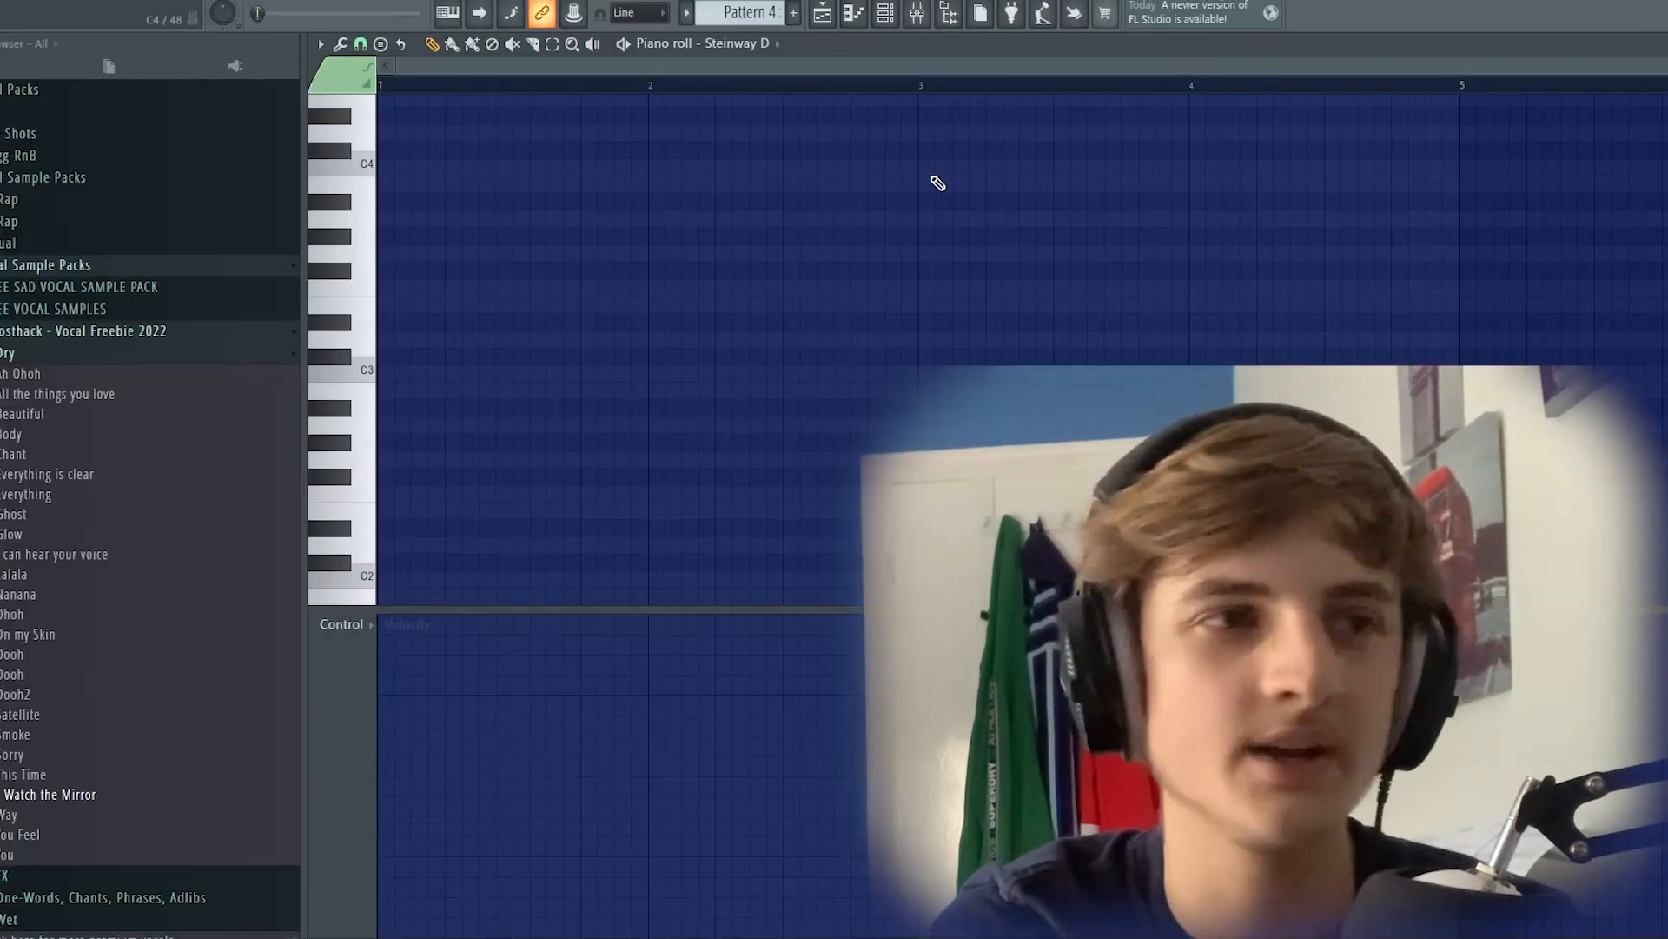
Step: Show the channel rack, check the Steinway D preset in its FLEX plugin window, and close both windows
left_click(864, 21)
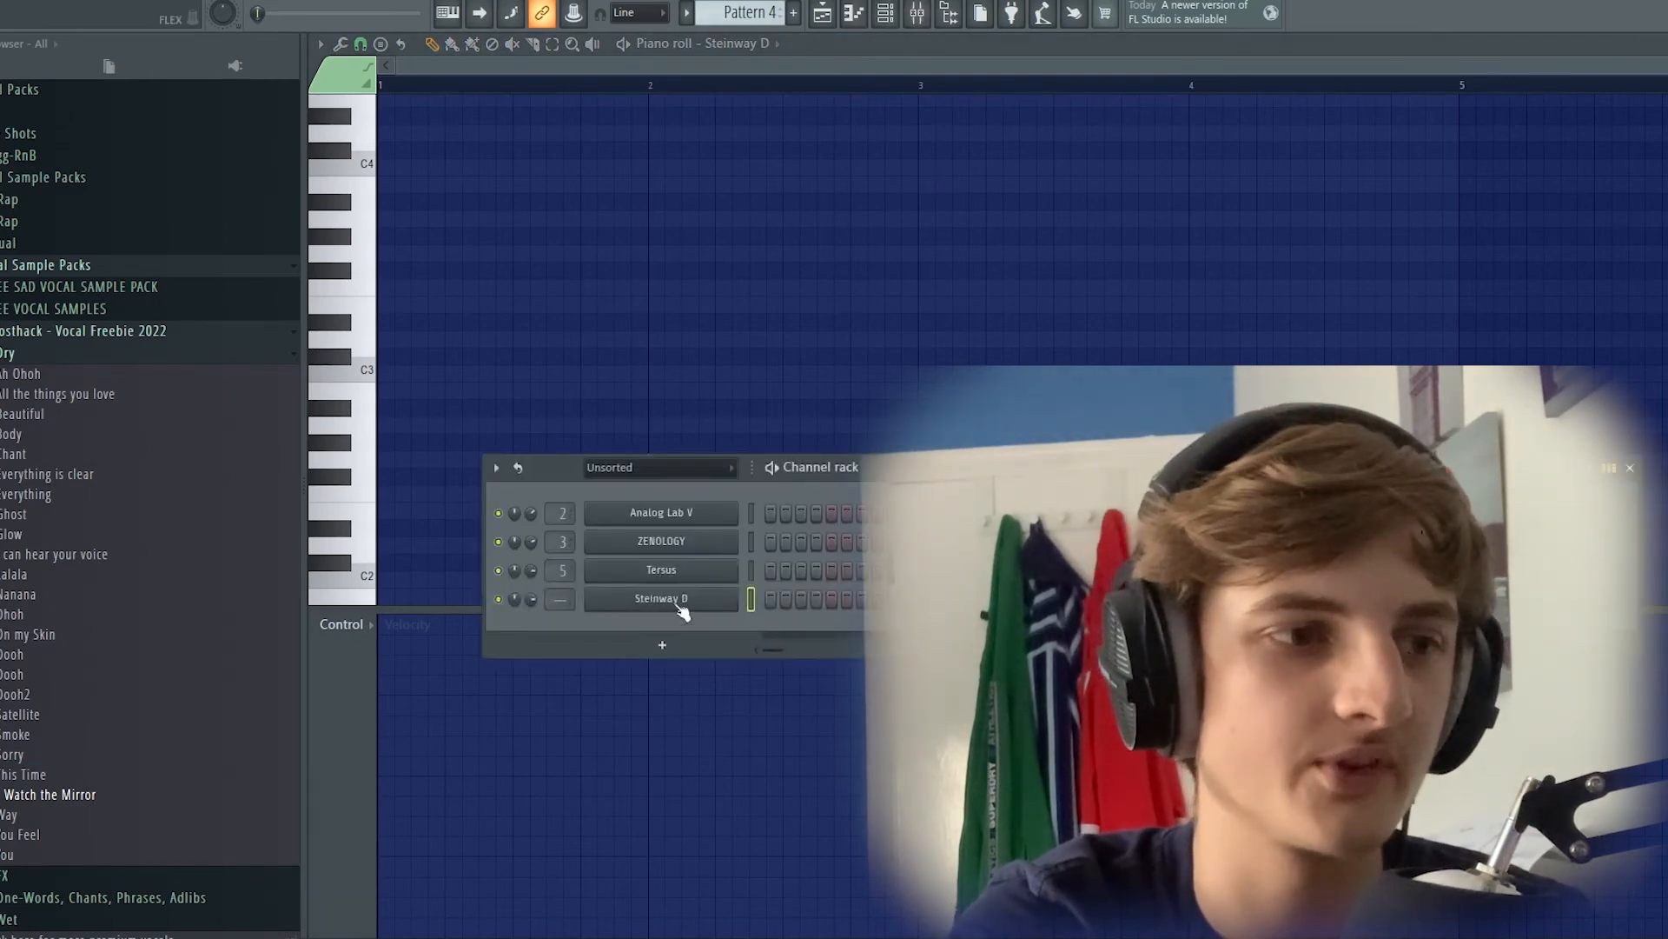
left_click(682, 602)
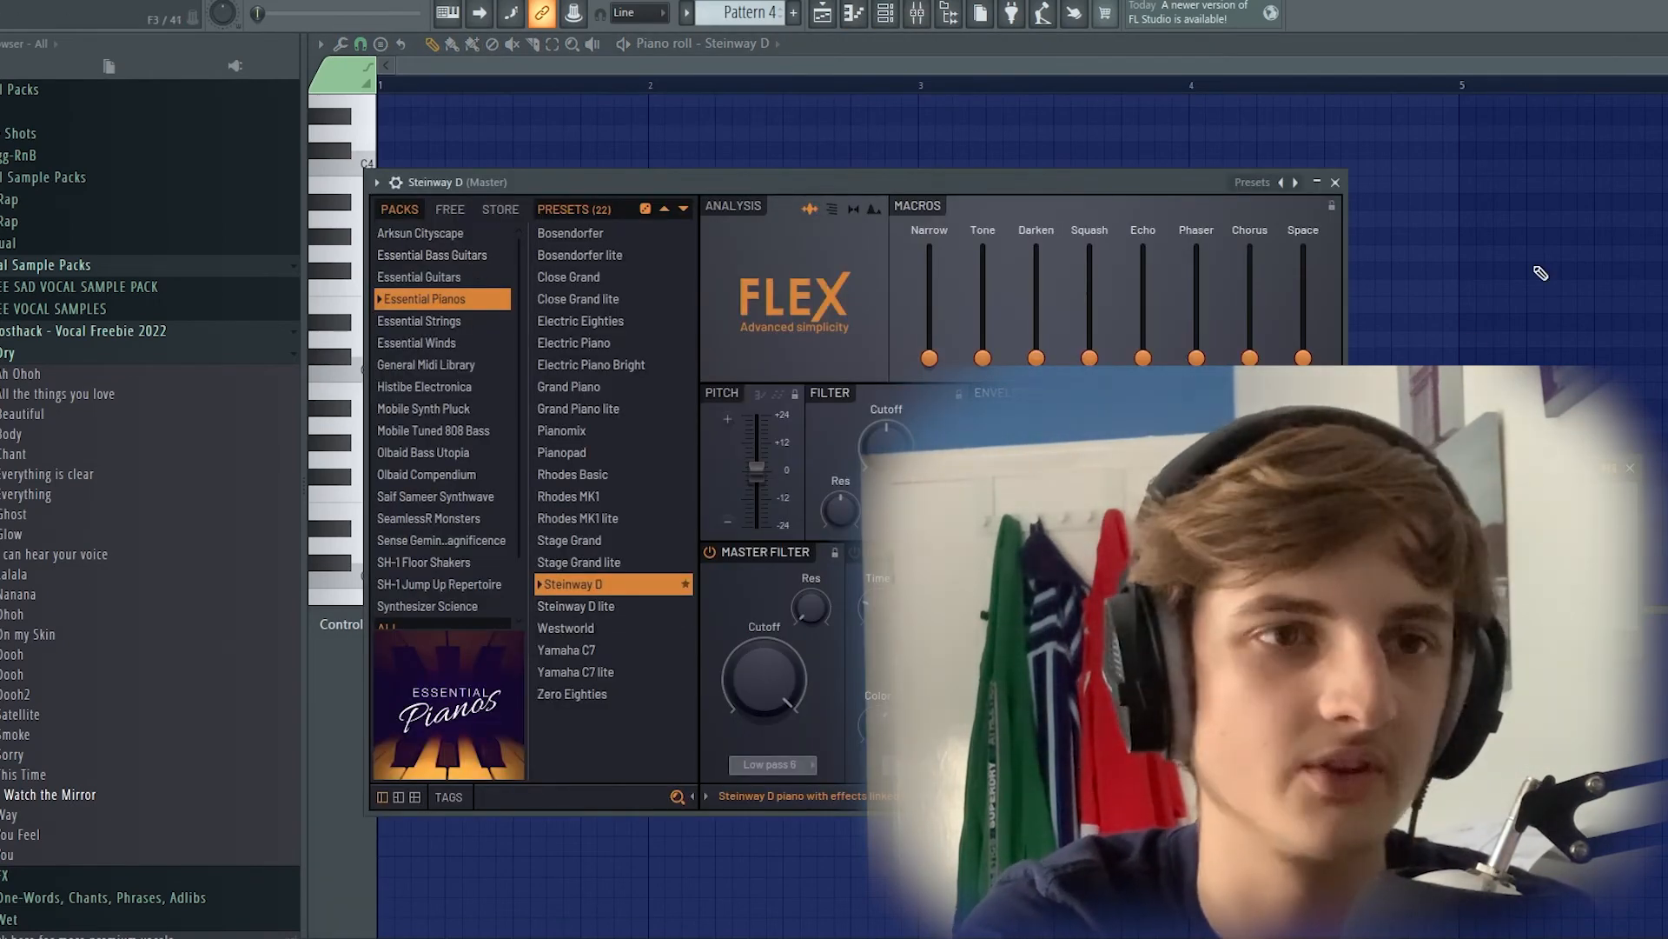
left_click(1335, 183)
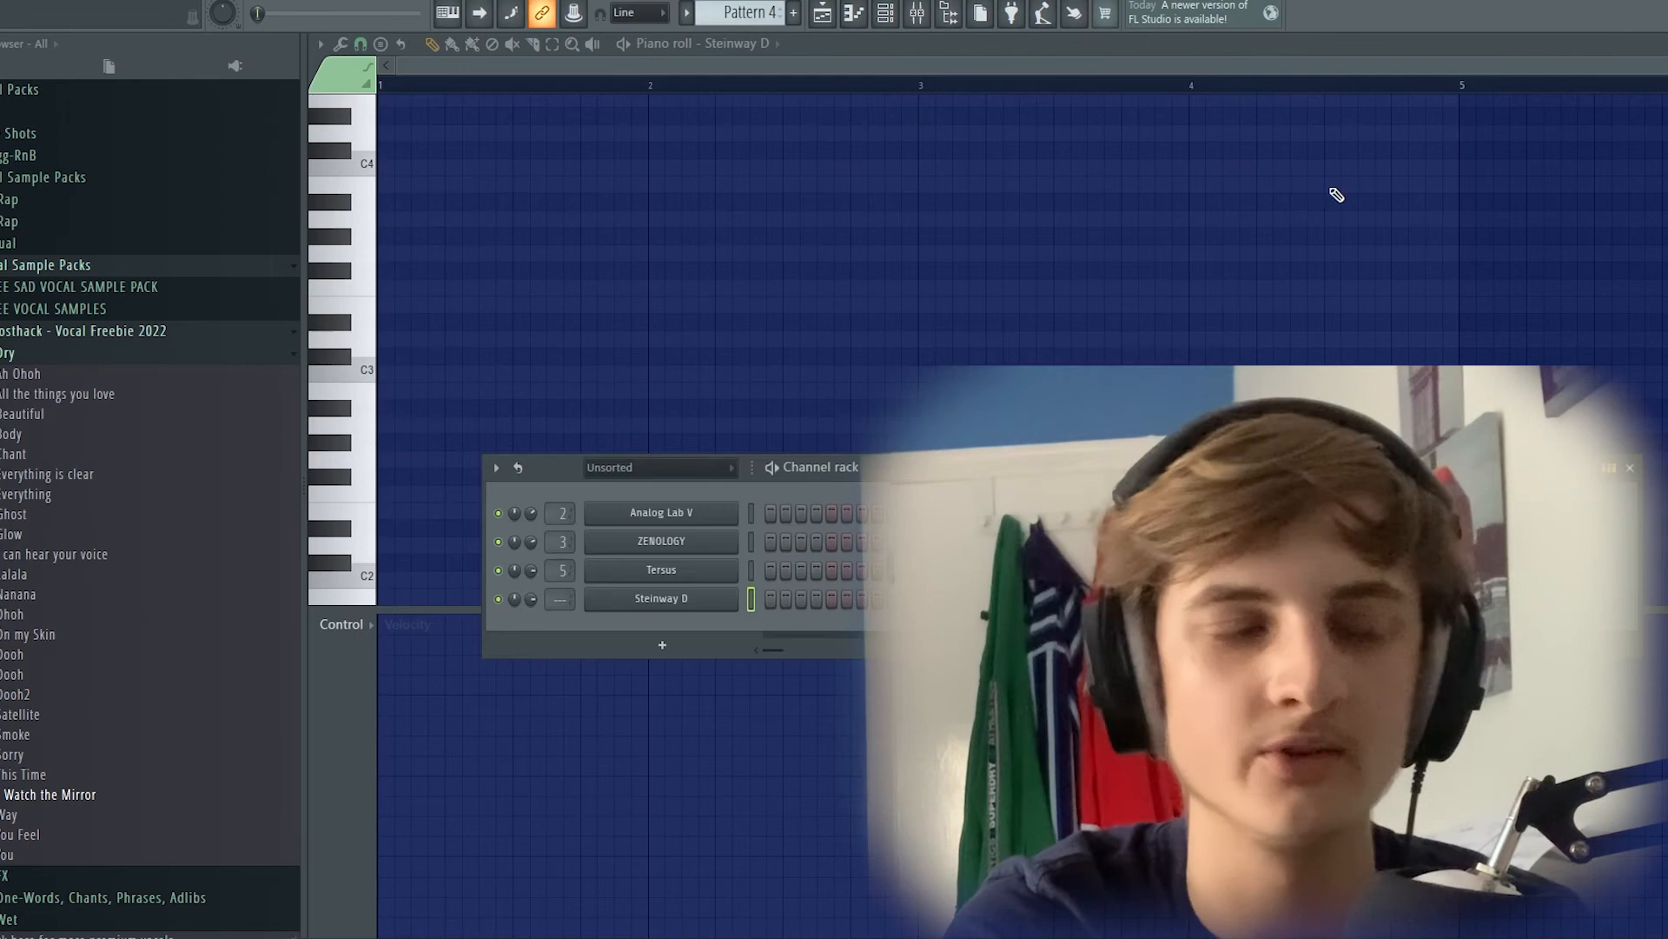
left_click(1631, 468)
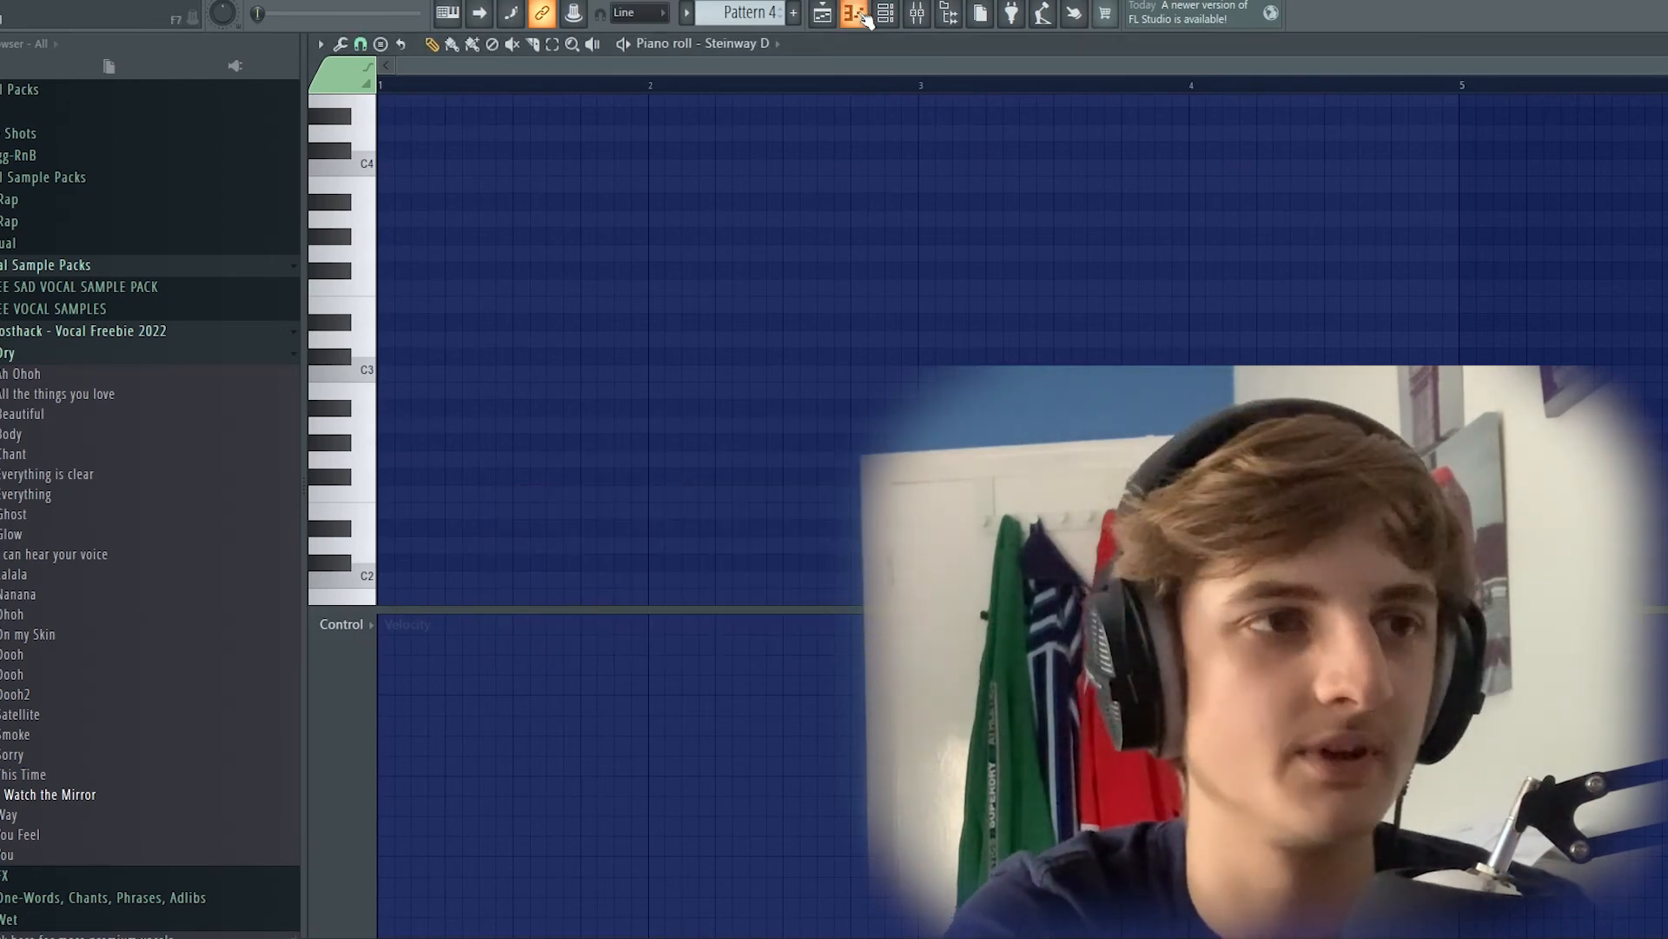
Step: Build a two-bar Steinway D chord from the notes A4, E5, A5 and C6 at the start of Pattern 4
key("space")
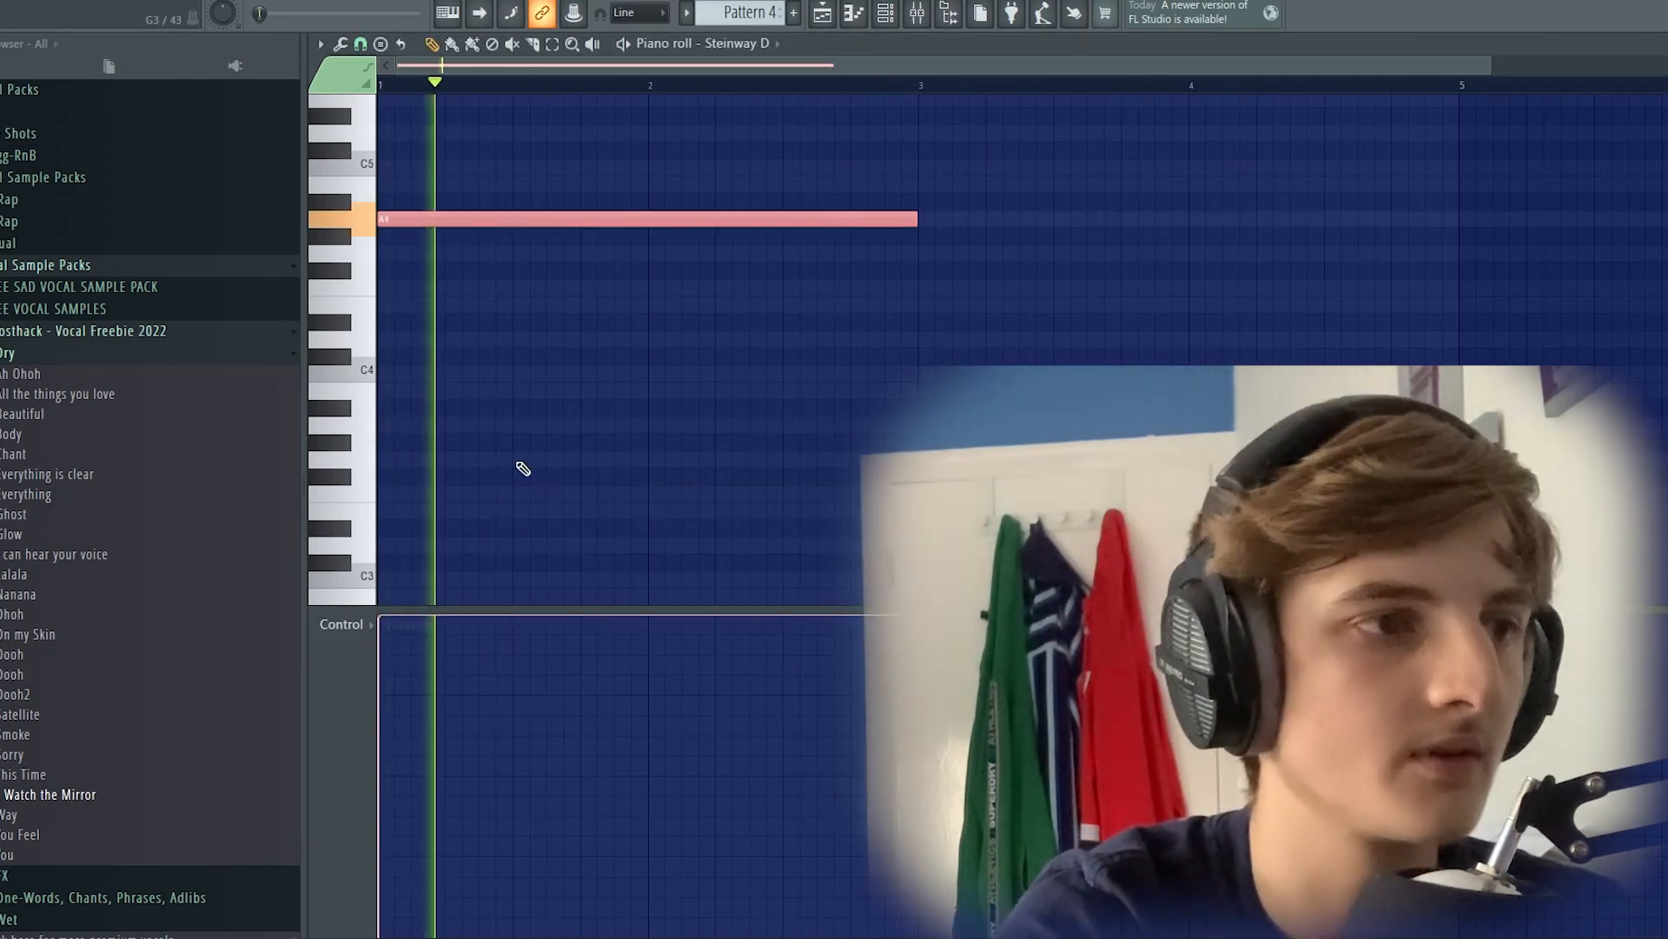
key("space")
key("ctrl+Down")
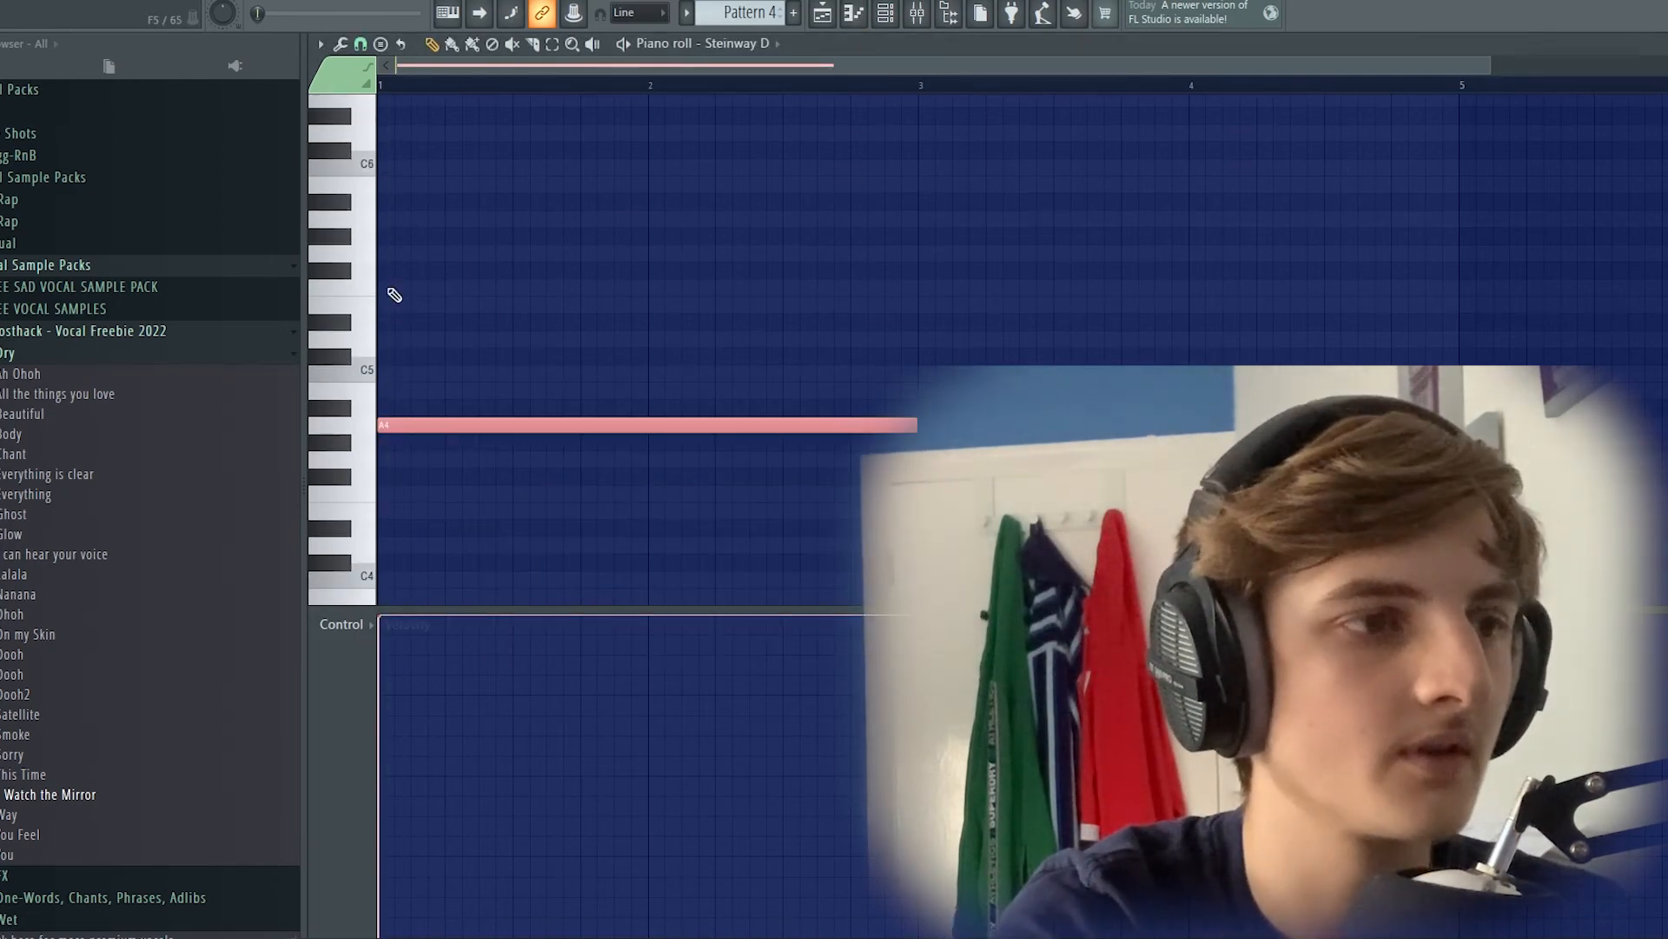
scroll(395, 296, "up", 3)
left_click_drag(410, 340, 346, 305)
left_click(407, 219)
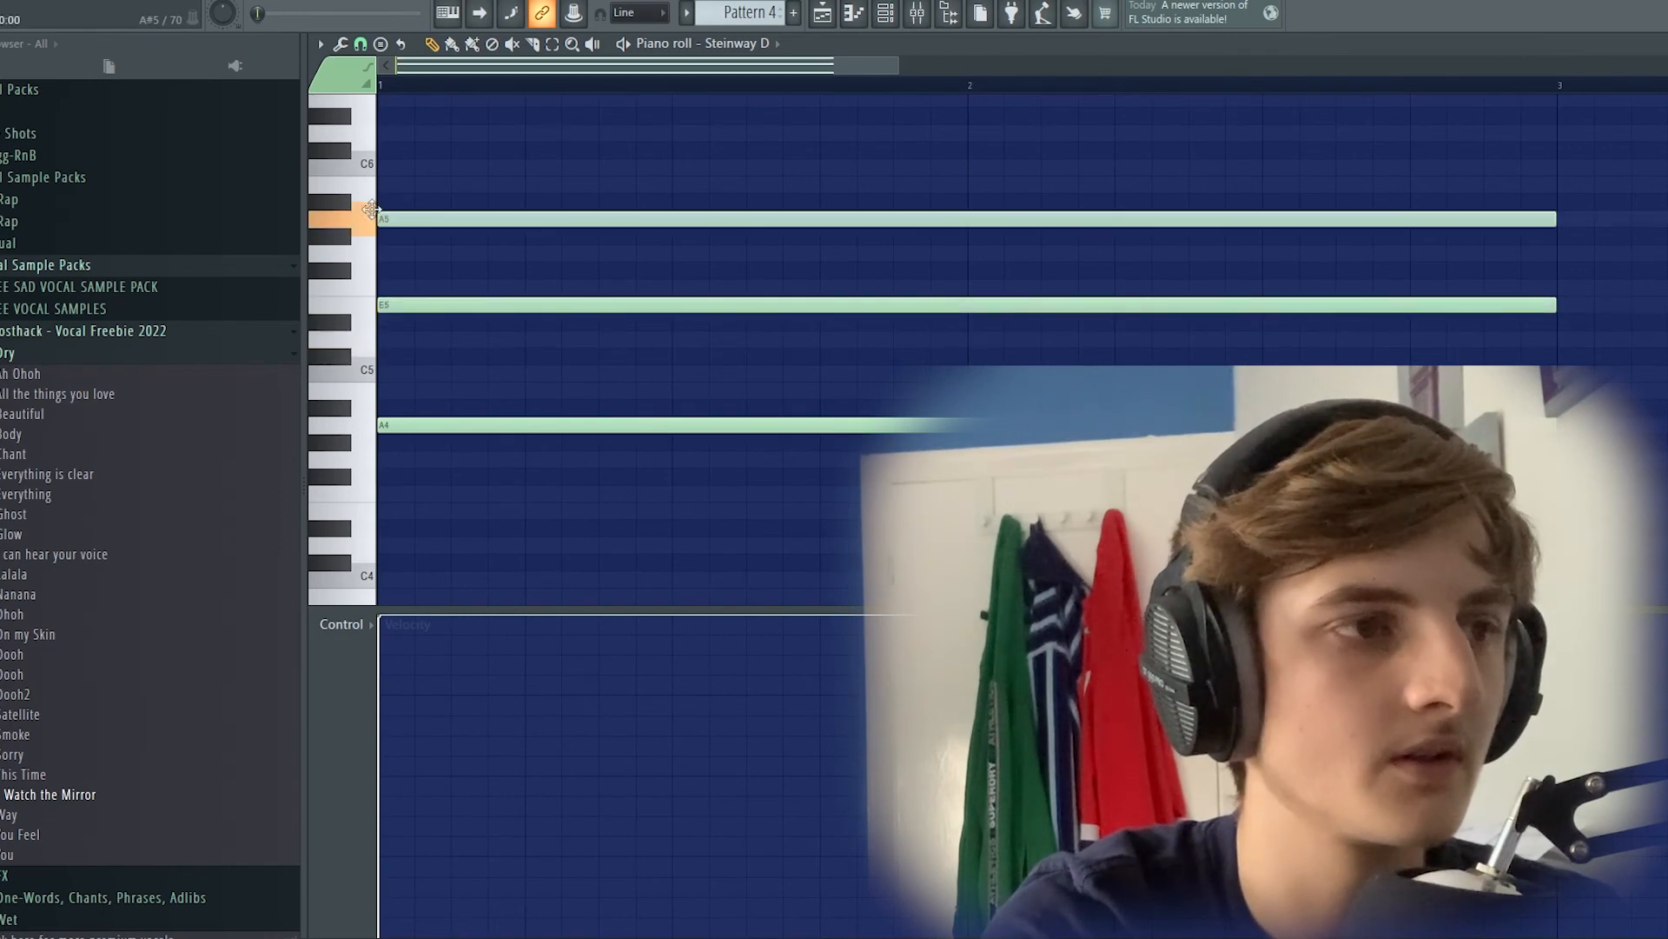
left_click(400, 169)
key("space")
scroll(433, 240, "up", 4)
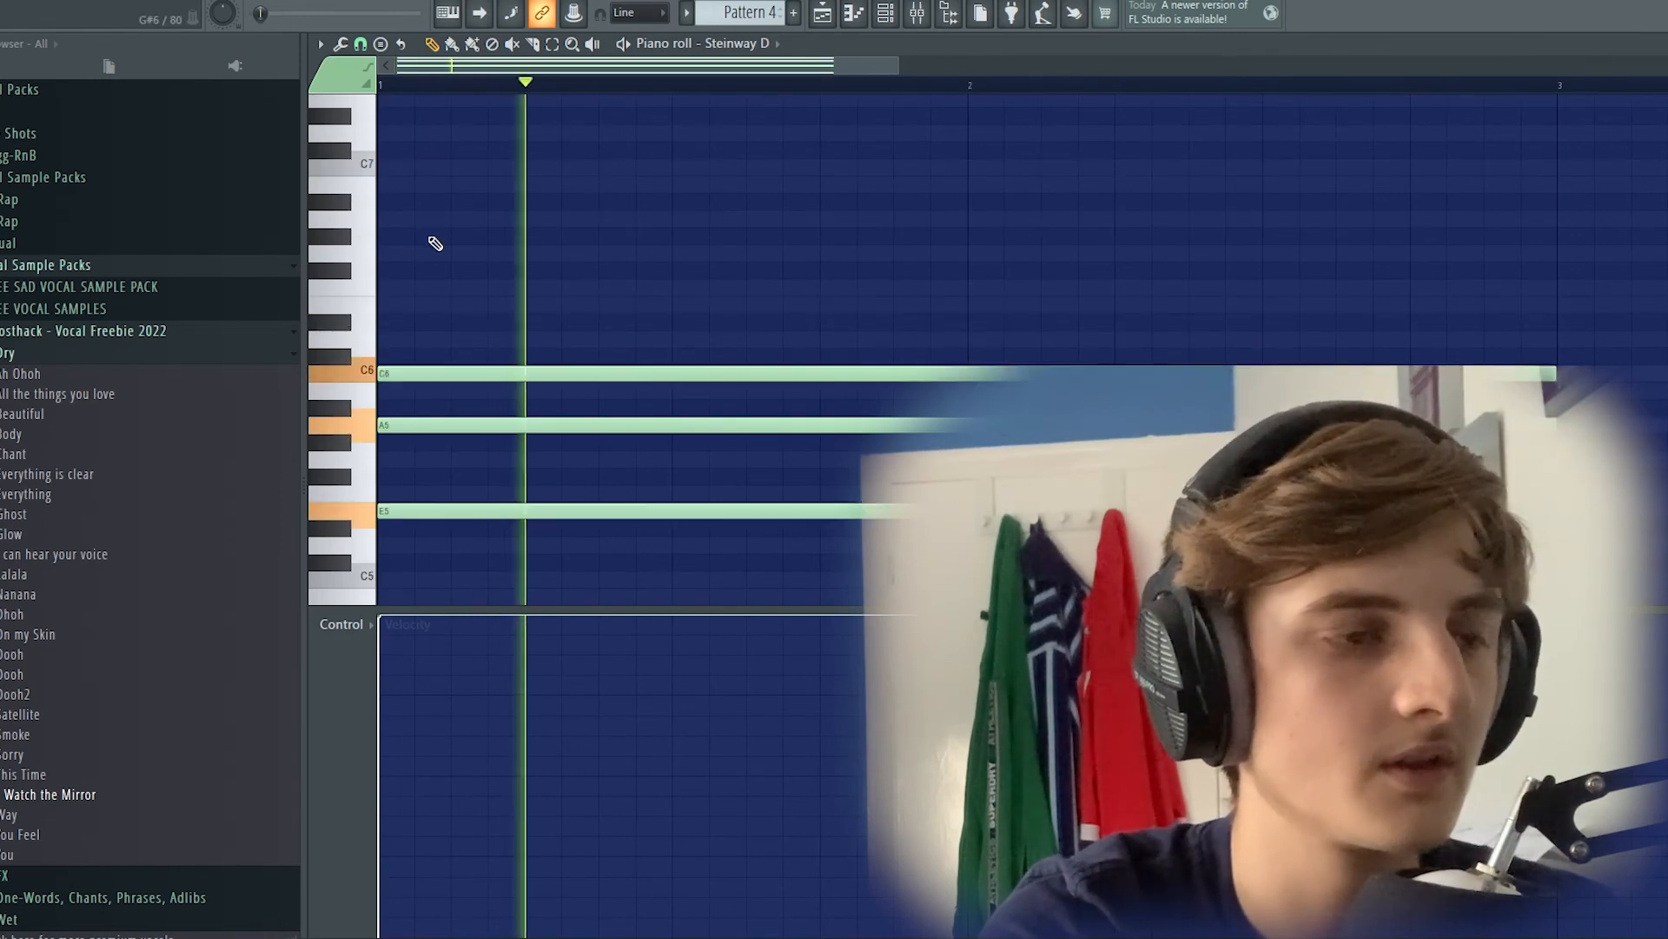
Step: Play back Pattern 4 to listen to the Steinway D chords and melody
key("space")
key("space")
key("space")
scroll(547, 287, "down", 1)
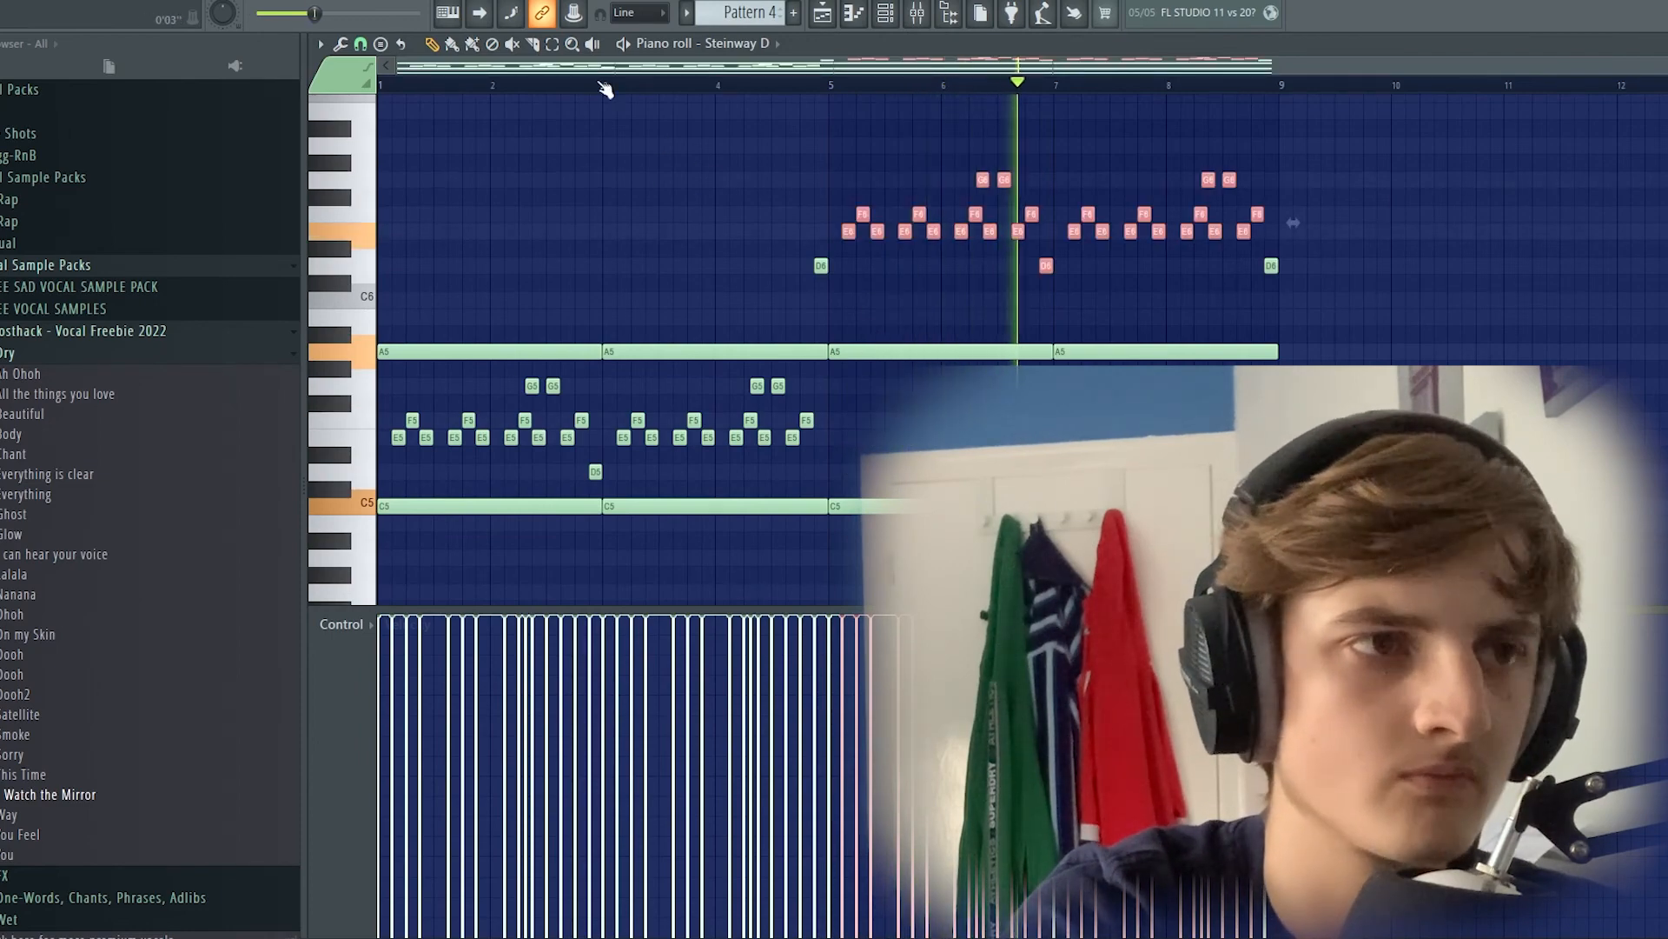
key("space")
key("space")
Step: Check the Steinway D preset in its FLEX plugin window while the pattern plays, and close the window
key("F6")
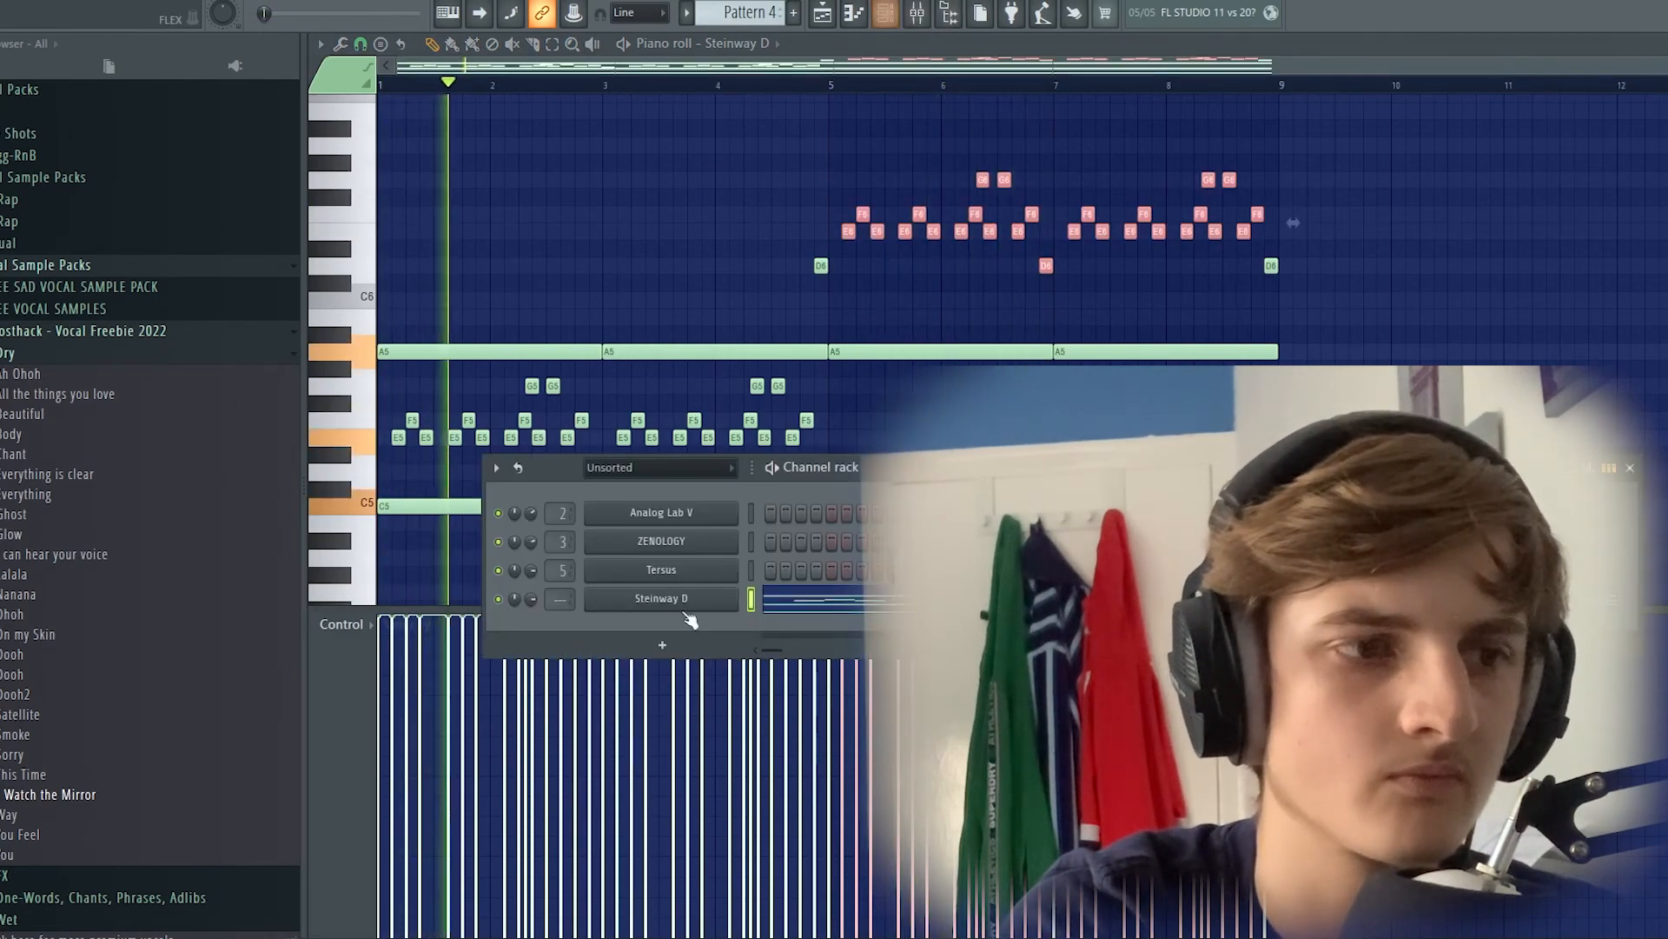
left_click(656, 589)
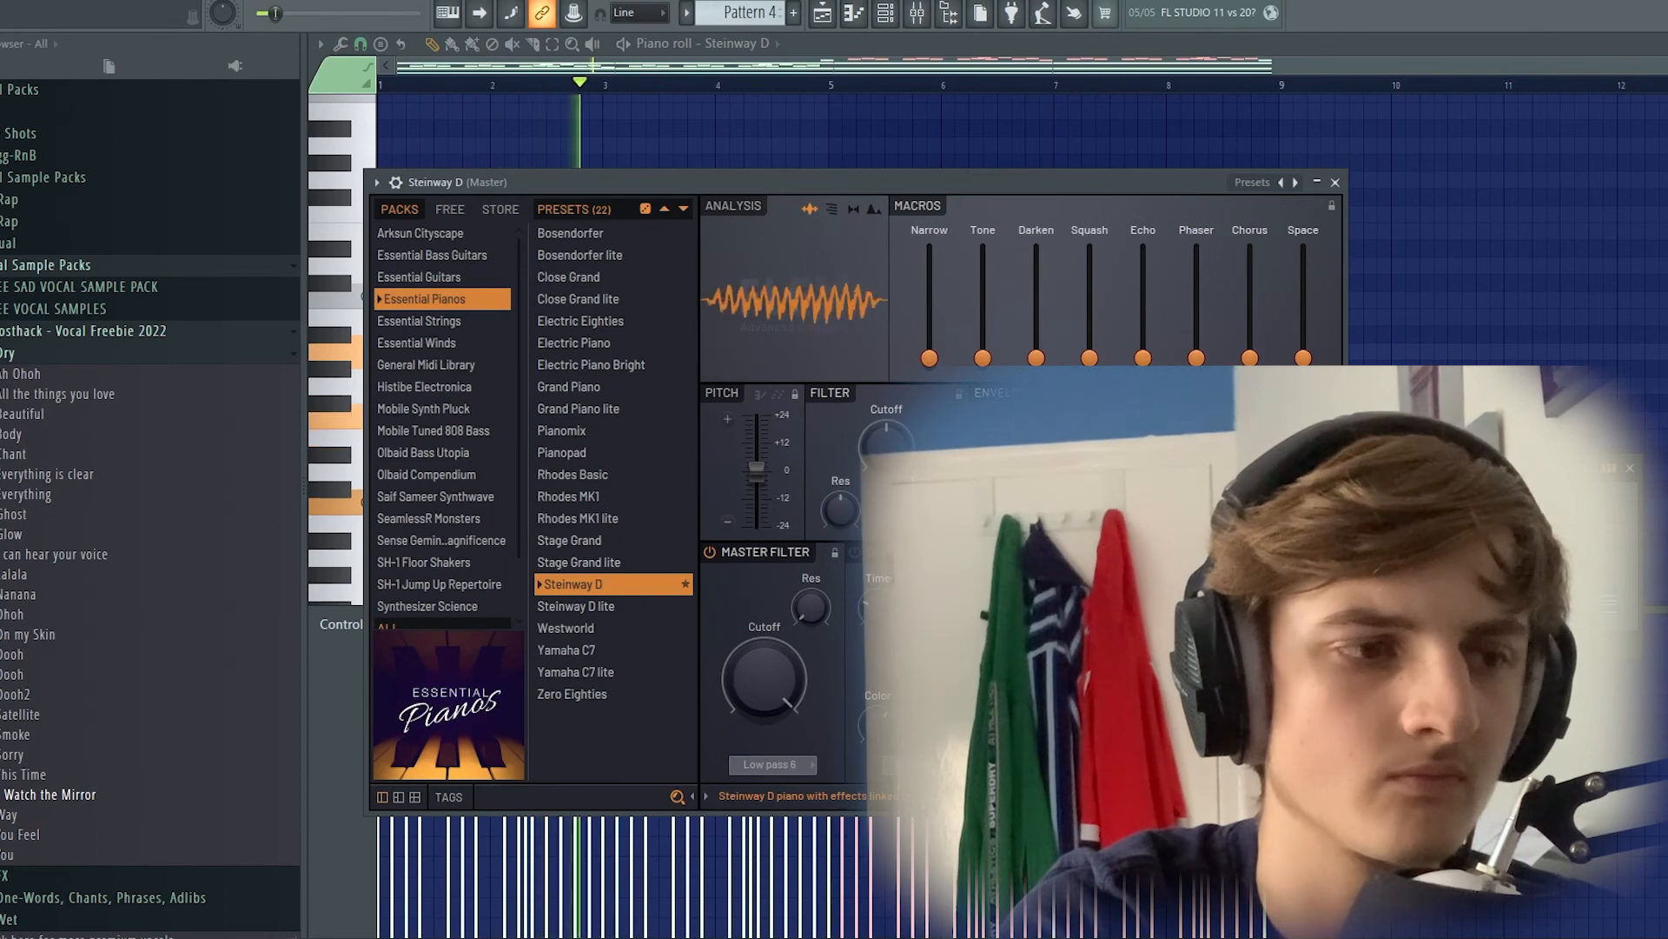
left_click(1337, 183)
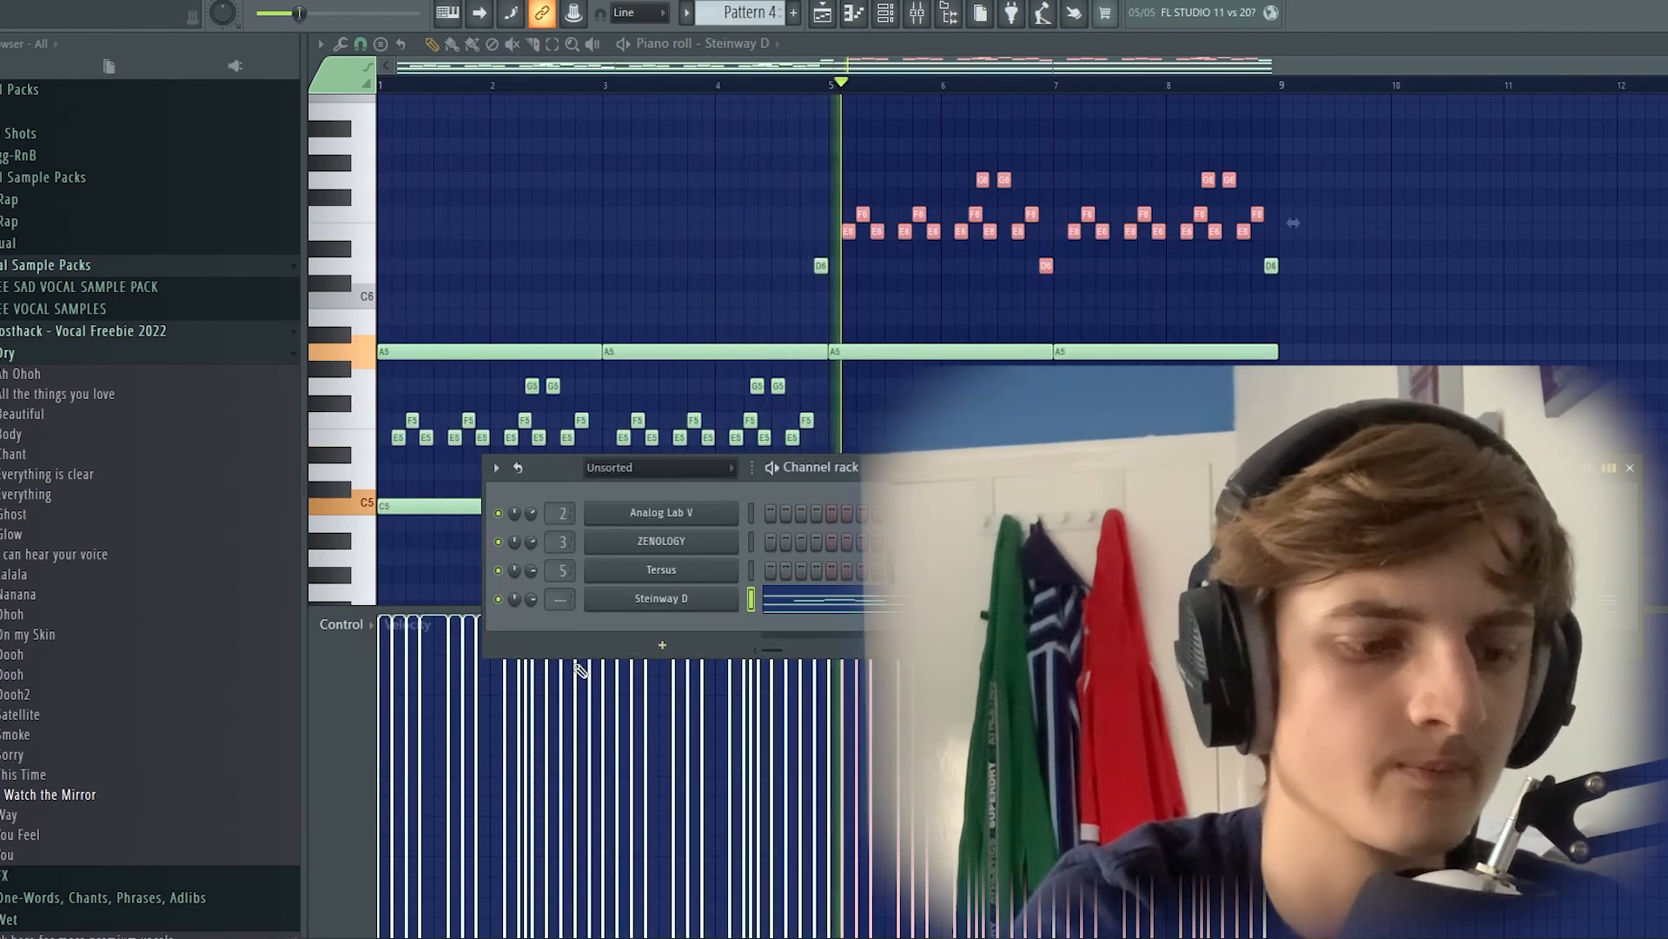
Step: Route the Steinway D channel to mixer track 6 and choose an effect plugin for its first slot
key("ctrl+l")
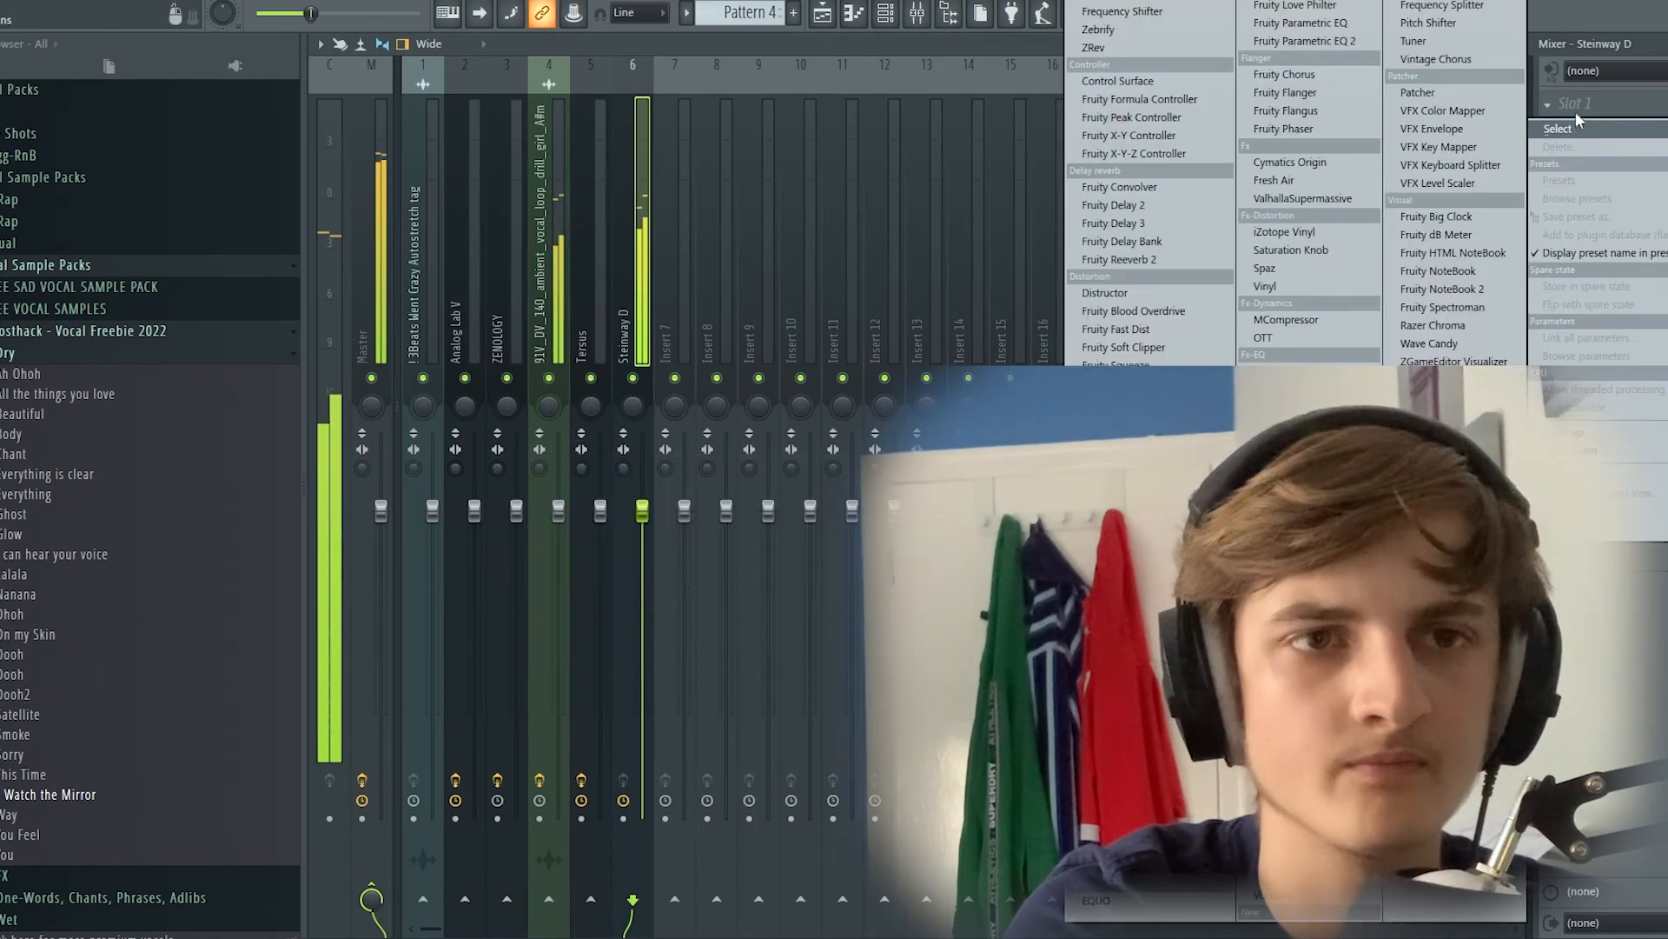
left_click(1575, 103)
left_click(1280, 821)
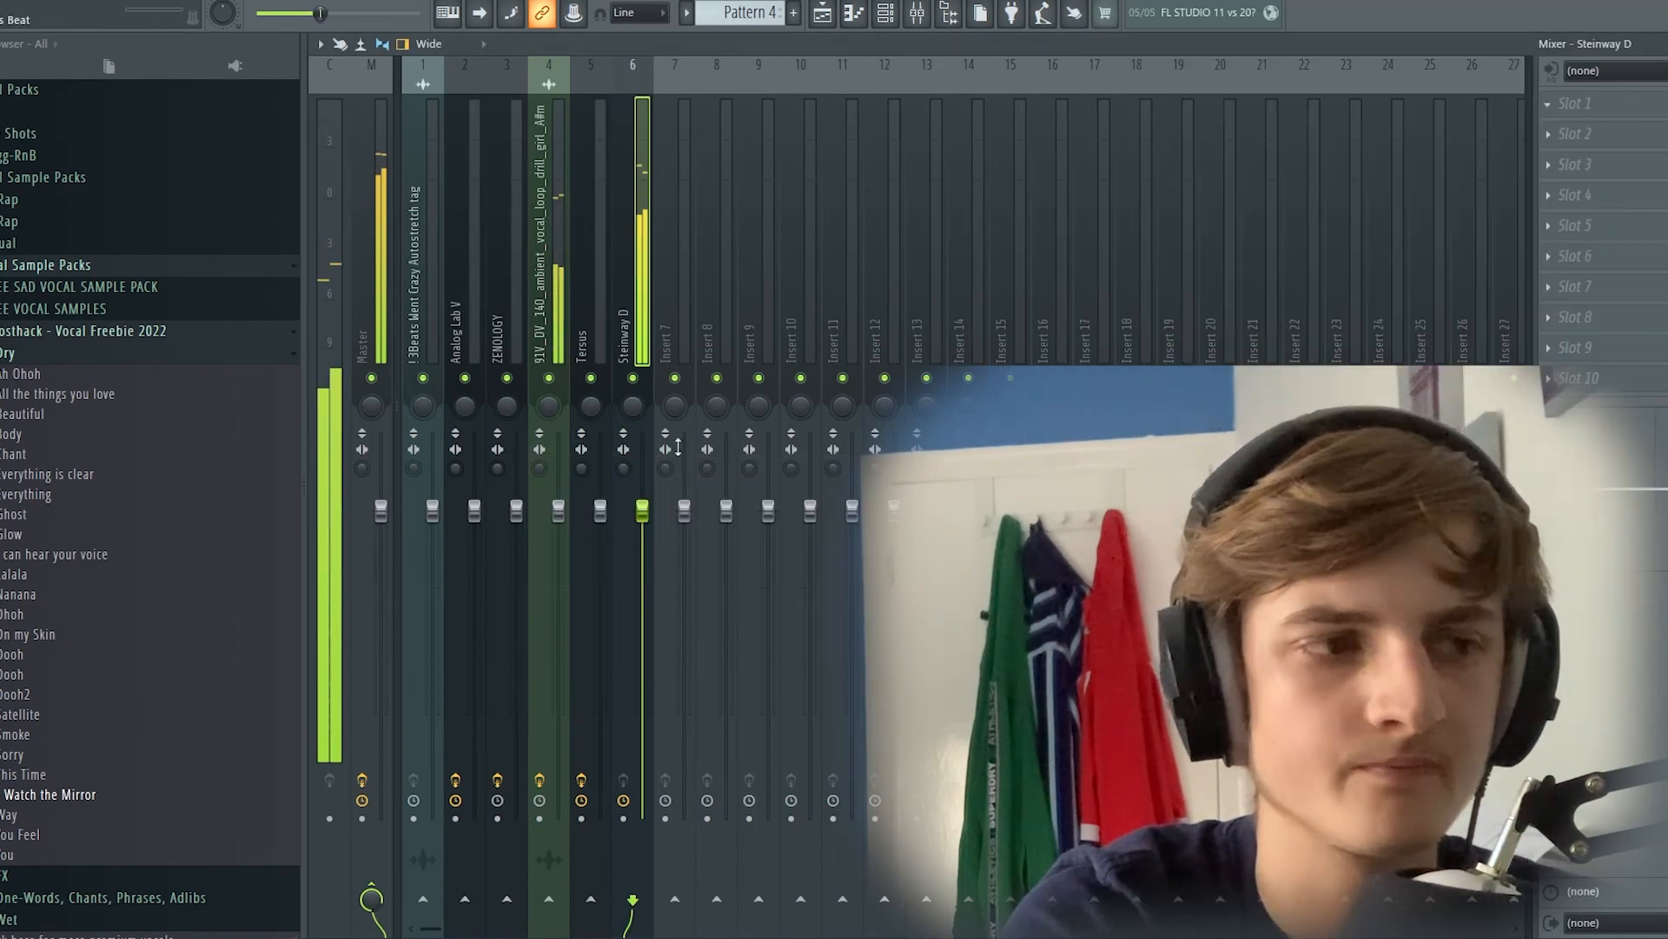